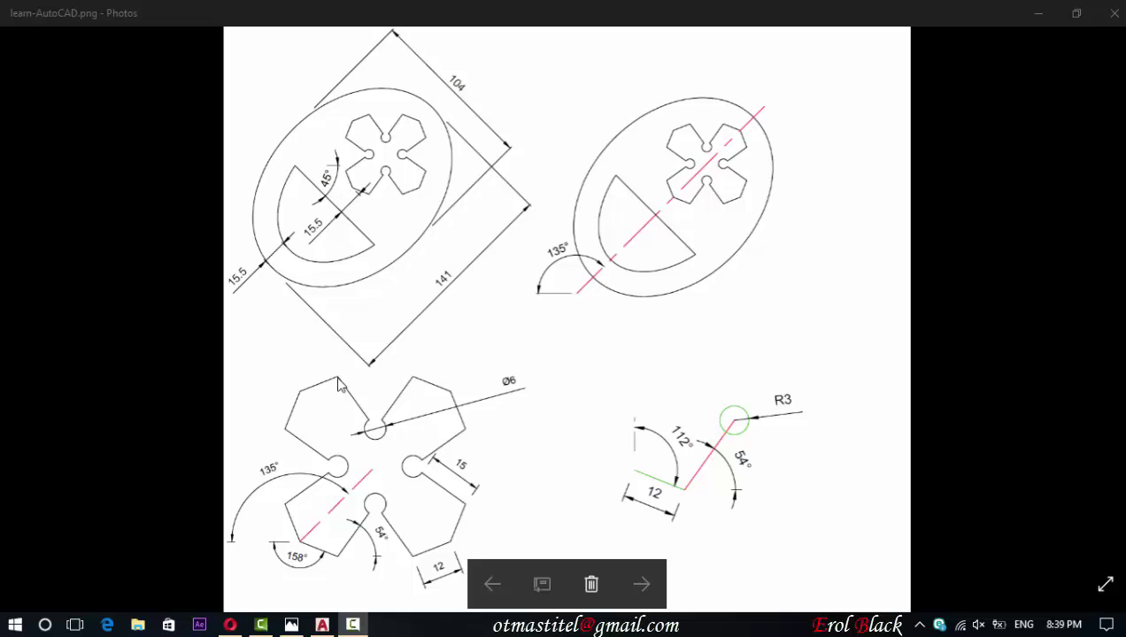
# - Draw a centre ellipse tilted 45° with axis 70.5 and other-axis distance 52, then zoom to fit
pyautogui.click(324, 625)
pyautogui.click(166, 80)
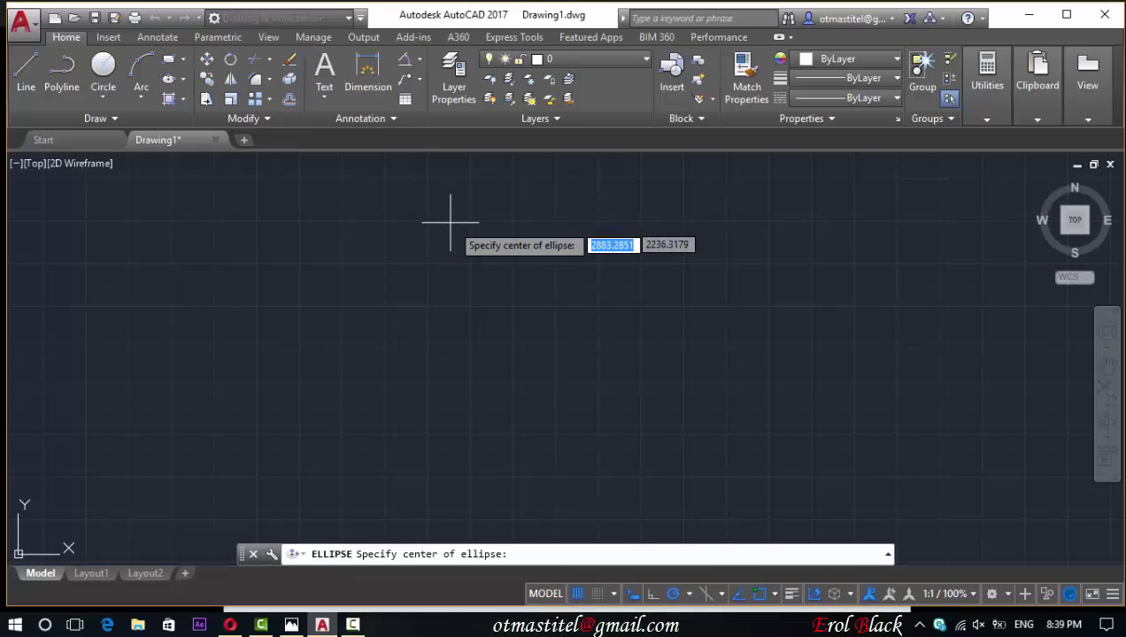
pyautogui.click(401, 353)
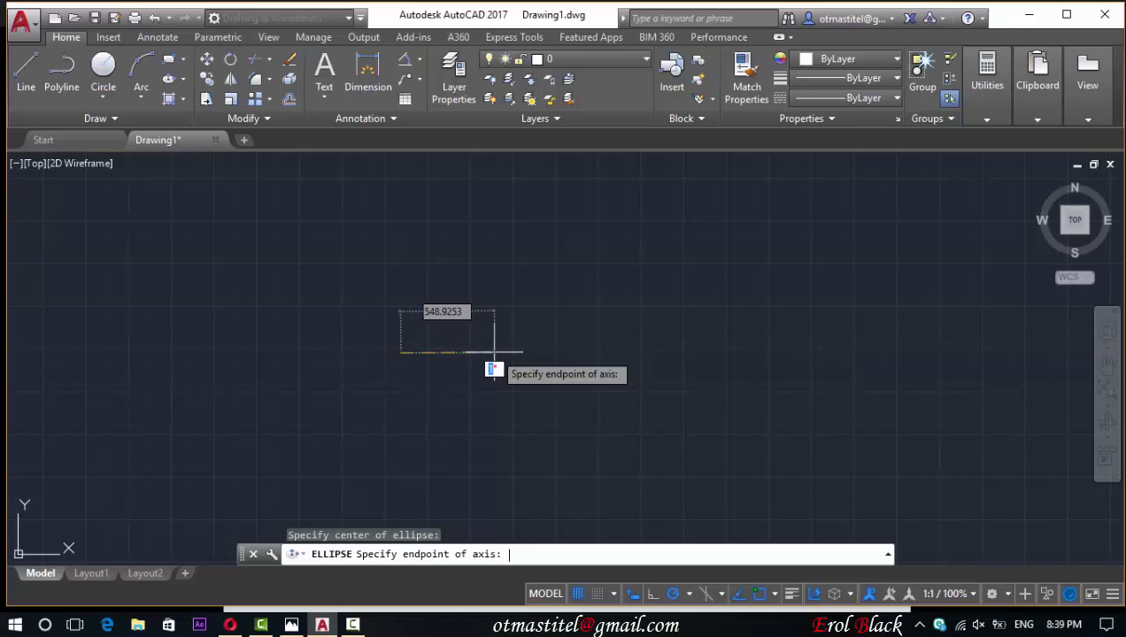
pyautogui.write('45')
pyautogui.press('Tab')
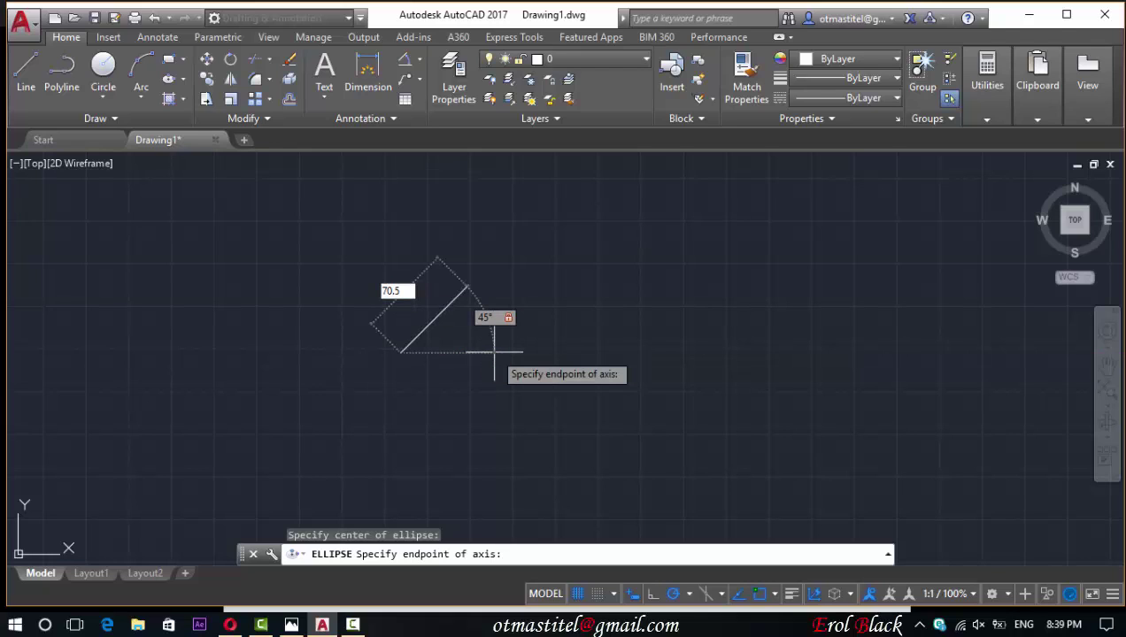
pyautogui.press('Return')
pyautogui.write('52')
pyautogui.press('Return')
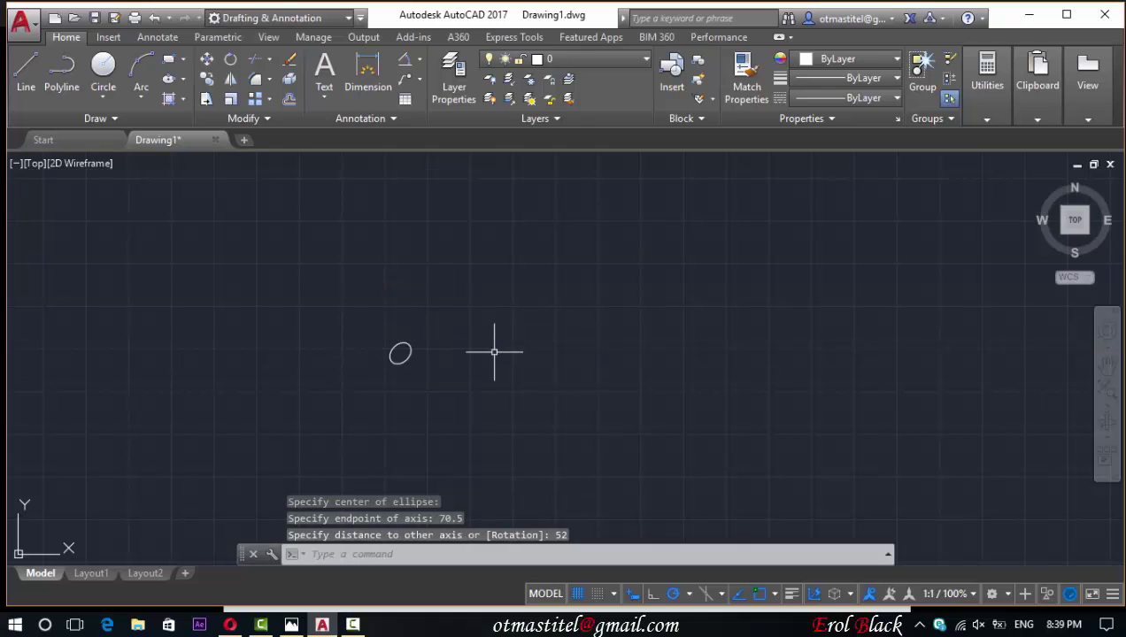
pyautogui.click(1108, 390)
pyautogui.scroll(-3, 575, 283)
pyautogui.scroll(3, 544, 306)
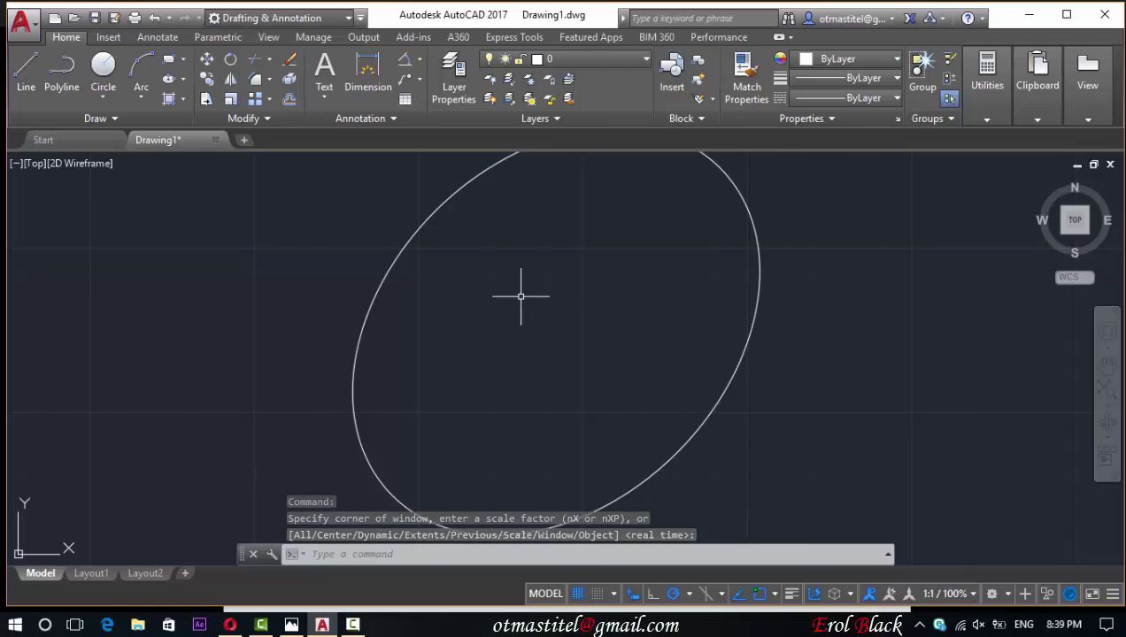
# - Create two new layers, coloring Layer1 red and Layer2 green
pyautogui.click(453, 80)
pyautogui.click(175, 81)
pyautogui.click(175, 80)
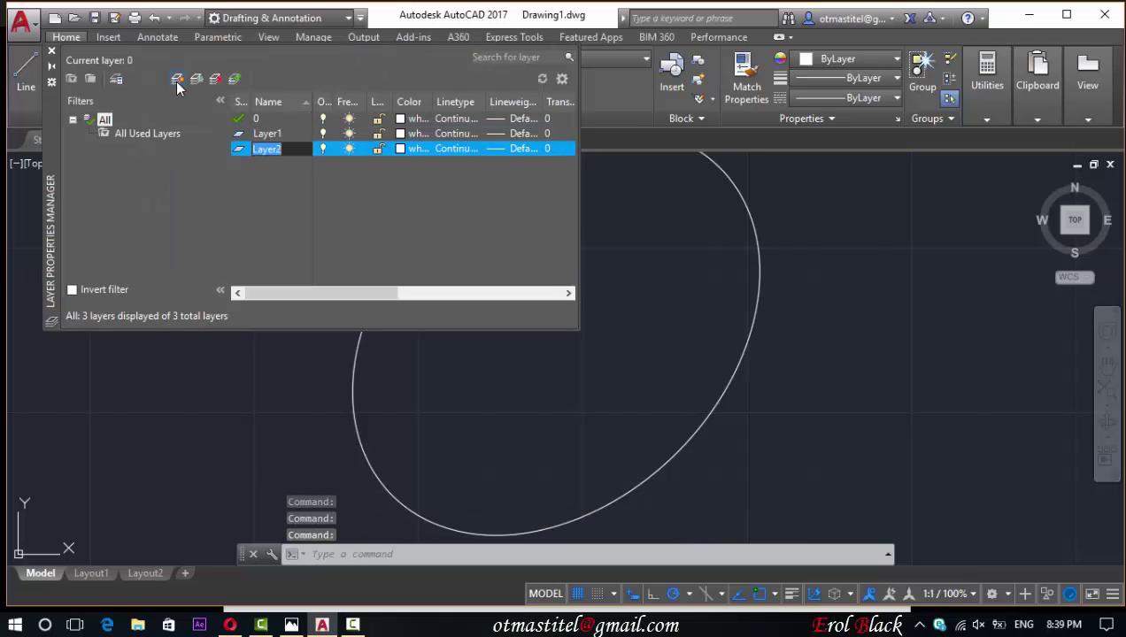
pyautogui.click(401, 133)
pyautogui.click(433, 349)
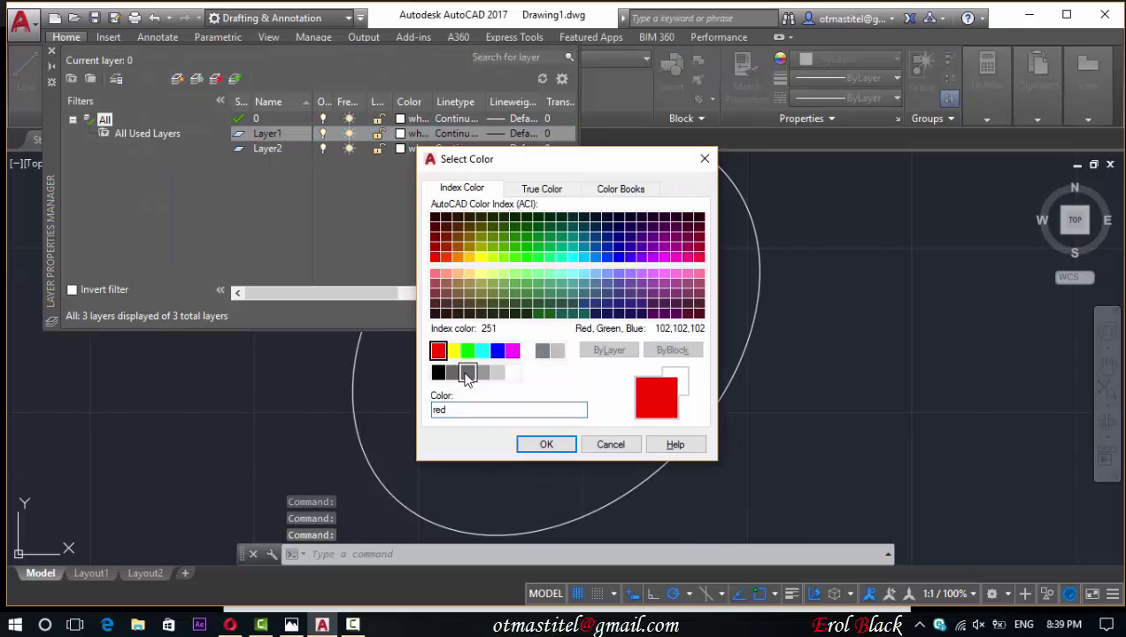
pyautogui.click(543, 445)
pyautogui.click(400, 148)
pyautogui.click(464, 349)
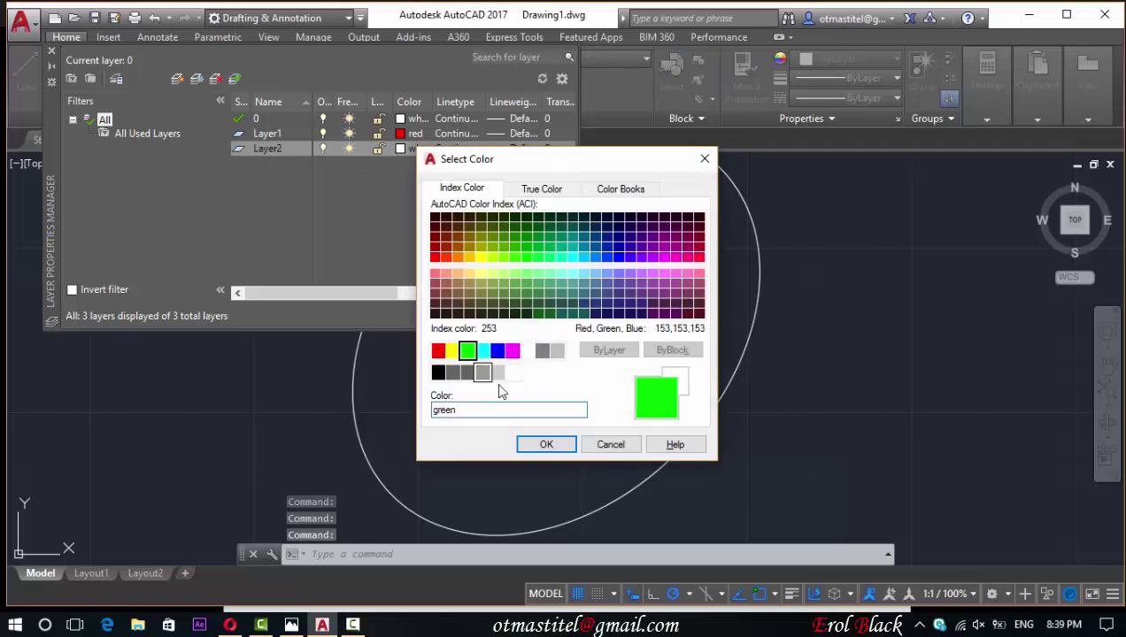
pyautogui.click(542, 445)
# - Load the DASHDOT2 linetype and assign it to Layer1
pyautogui.click(456, 135)
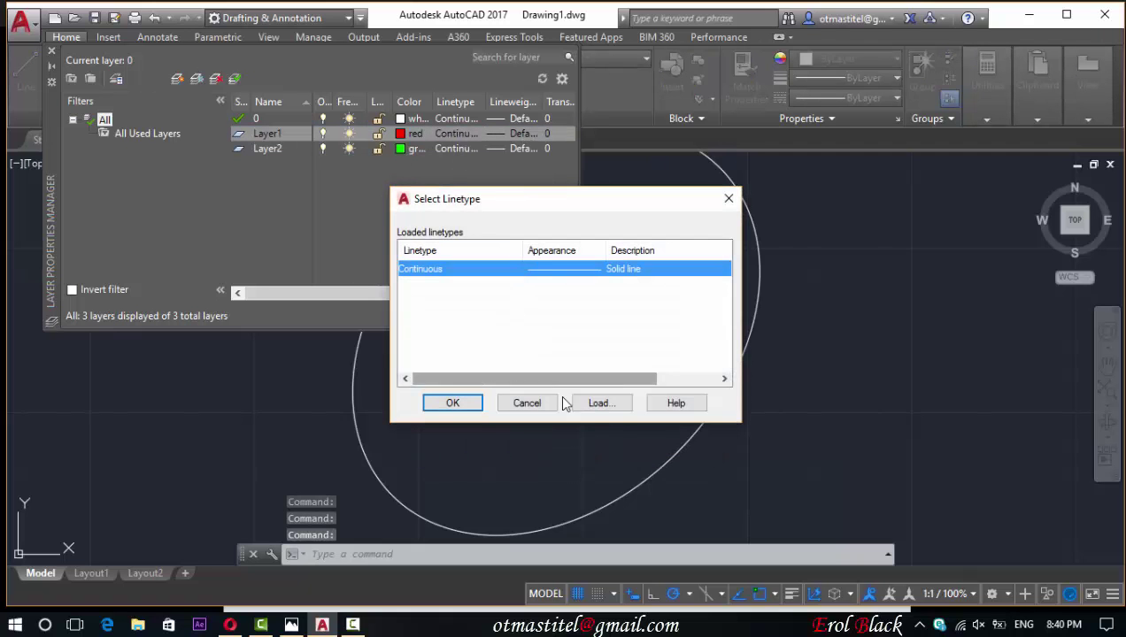
pyautogui.click(589, 403)
pyautogui.moveTo(726, 281); pyautogui.dragTo(724, 305)
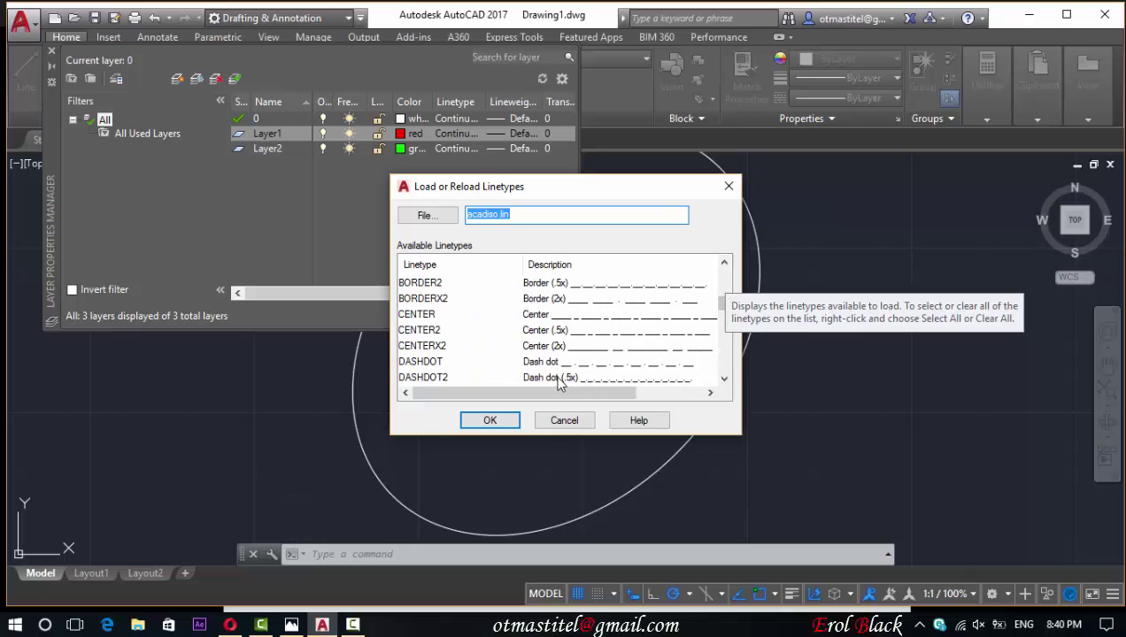
pyautogui.click(558, 378)
pyautogui.click(490, 420)
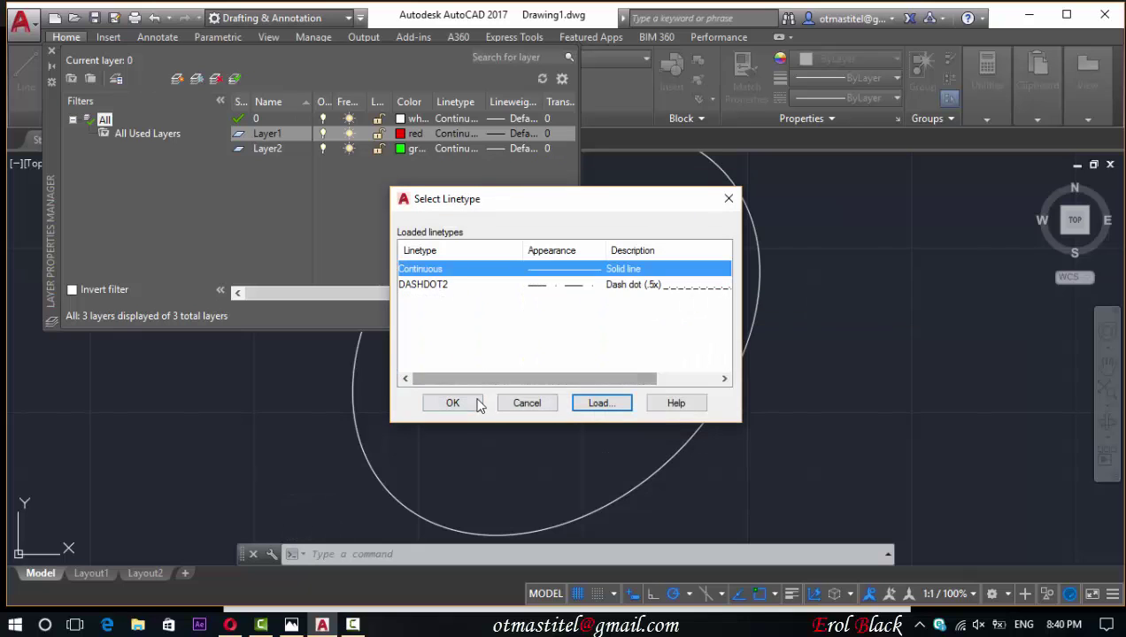
pyautogui.click(424, 285)
pyautogui.click(450, 404)
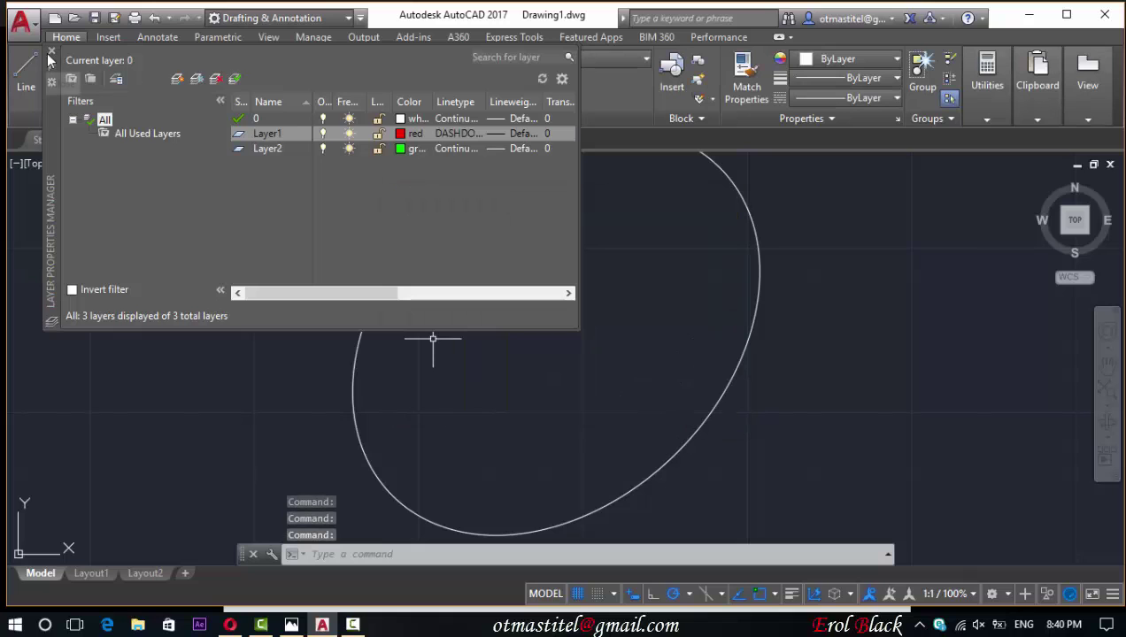
pyautogui.click(50, 54)
pyautogui.scroll(-2, 434, 223)
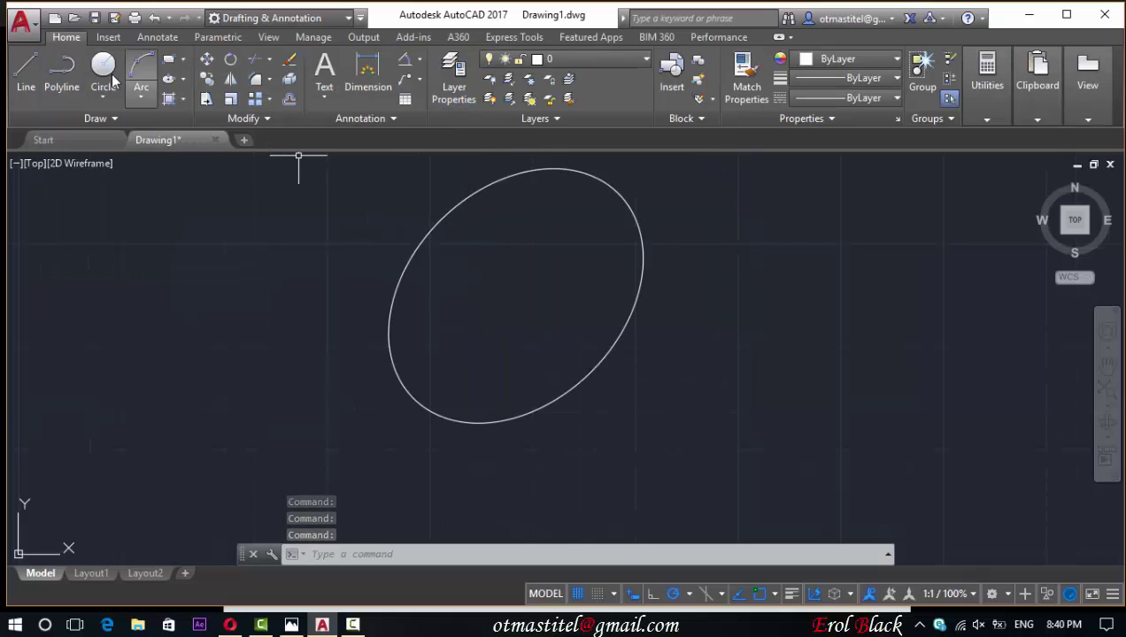
# - On Layer1, draw a centre line from the ellipse centre horizontally out to the left
pyautogui.write('l')
pyautogui.press('Return')
pyautogui.click(566, 59)
pyautogui.click(556, 100)
pyautogui.scroll(2, 416, 425)
pyautogui.scroll(-2, 522, 314)
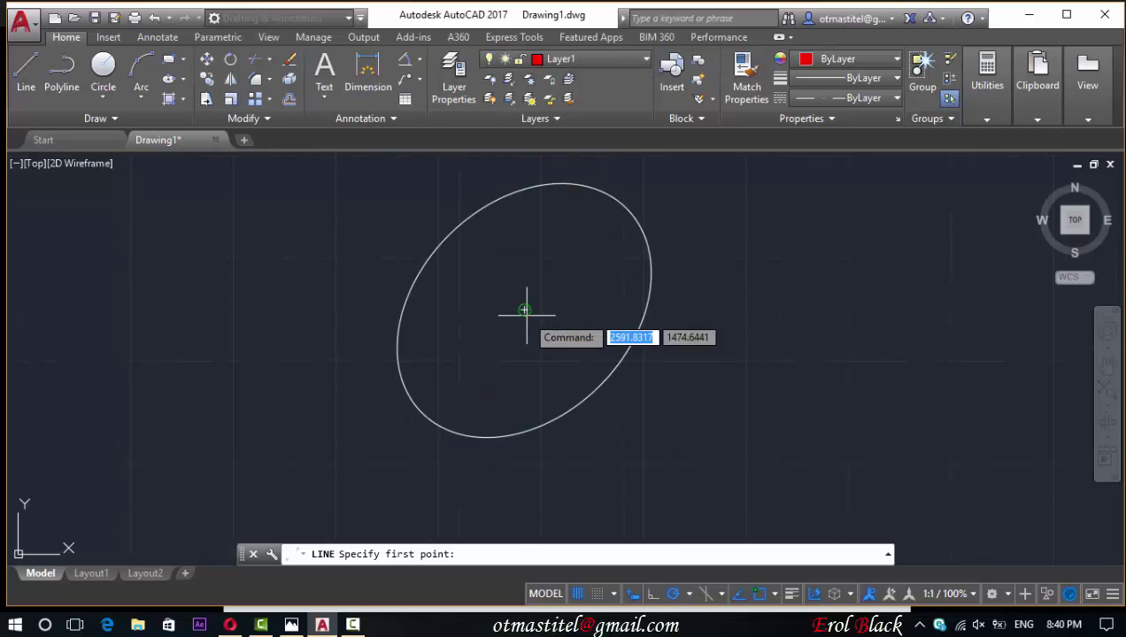
pyautogui.click(524, 310)
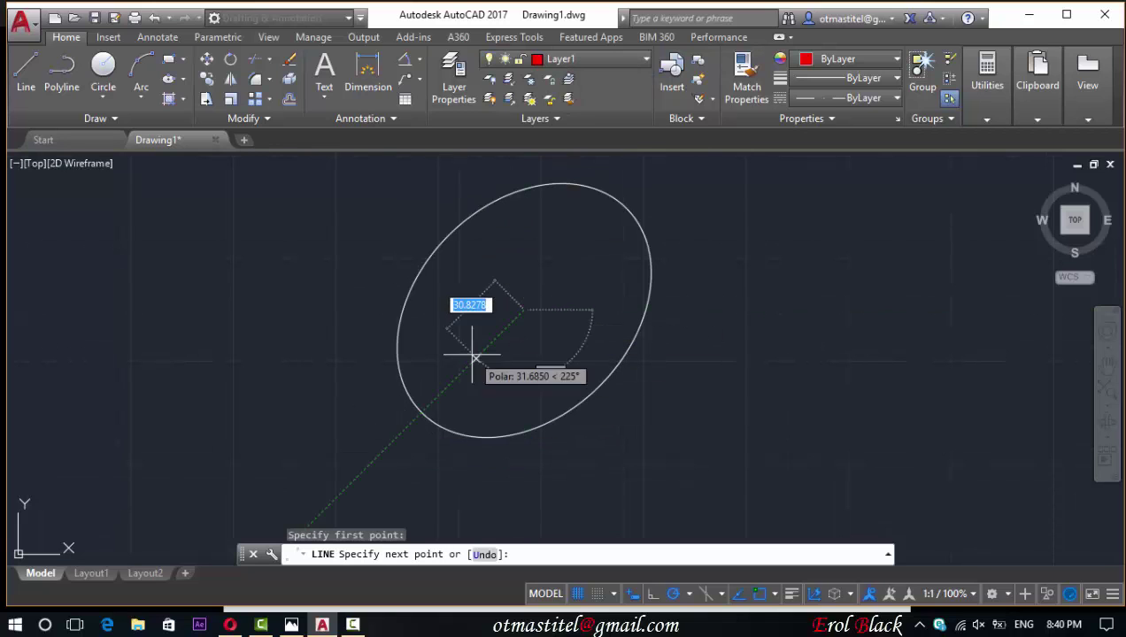
pyautogui.click(245, 411)
pyautogui.press('Escape')
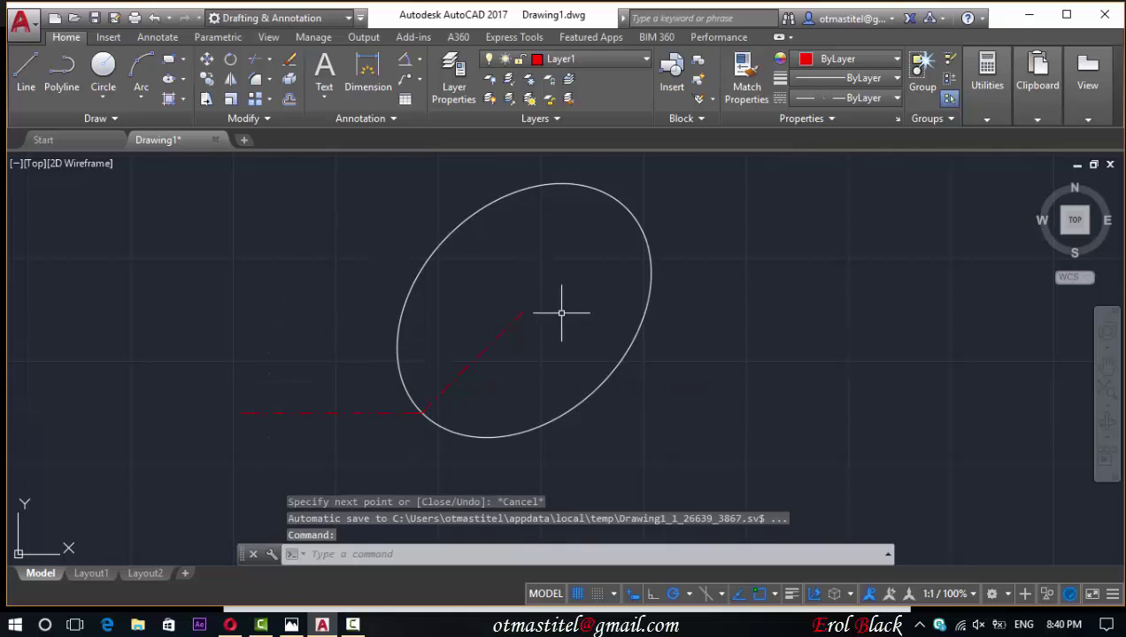
# - Draw a red centre line across the ellipse perpendicular to its axis, then restore layer 0
pyautogui.click(26, 71)
pyautogui.scroll(-2, 575, 416)
pyautogui.scroll(2, 646, 300)
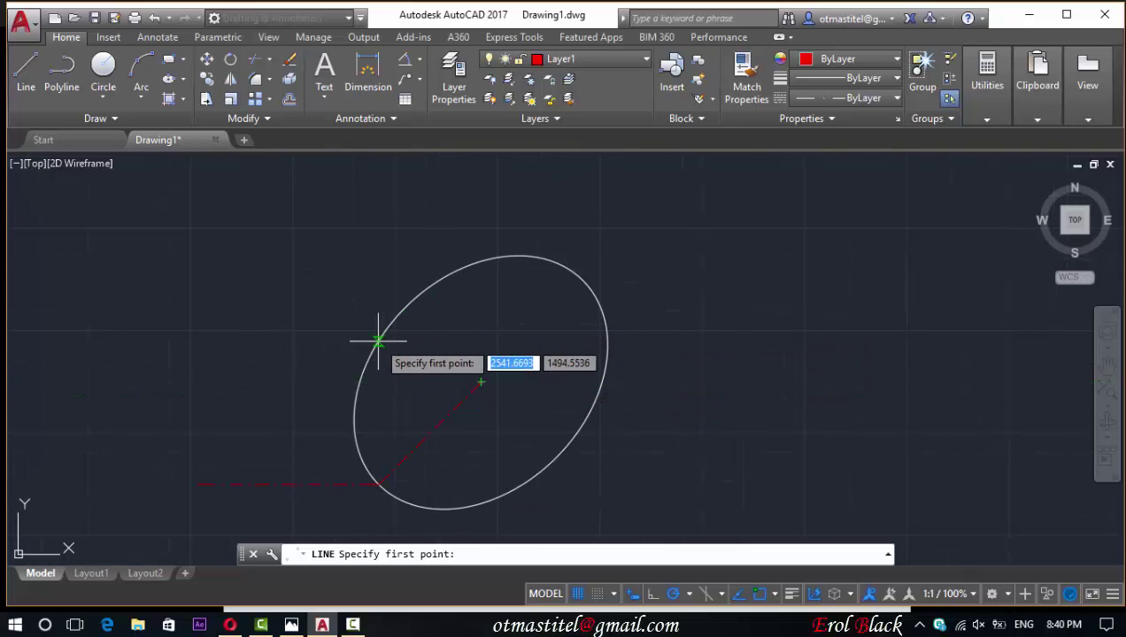
pyautogui.click(406, 307)
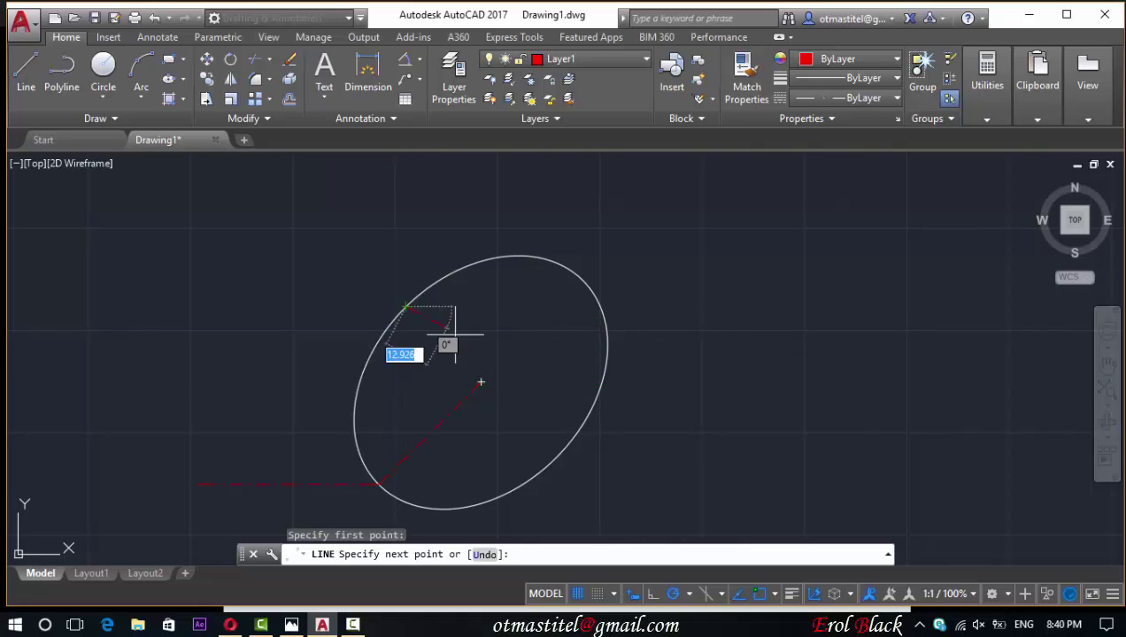
pyautogui.click(555, 460)
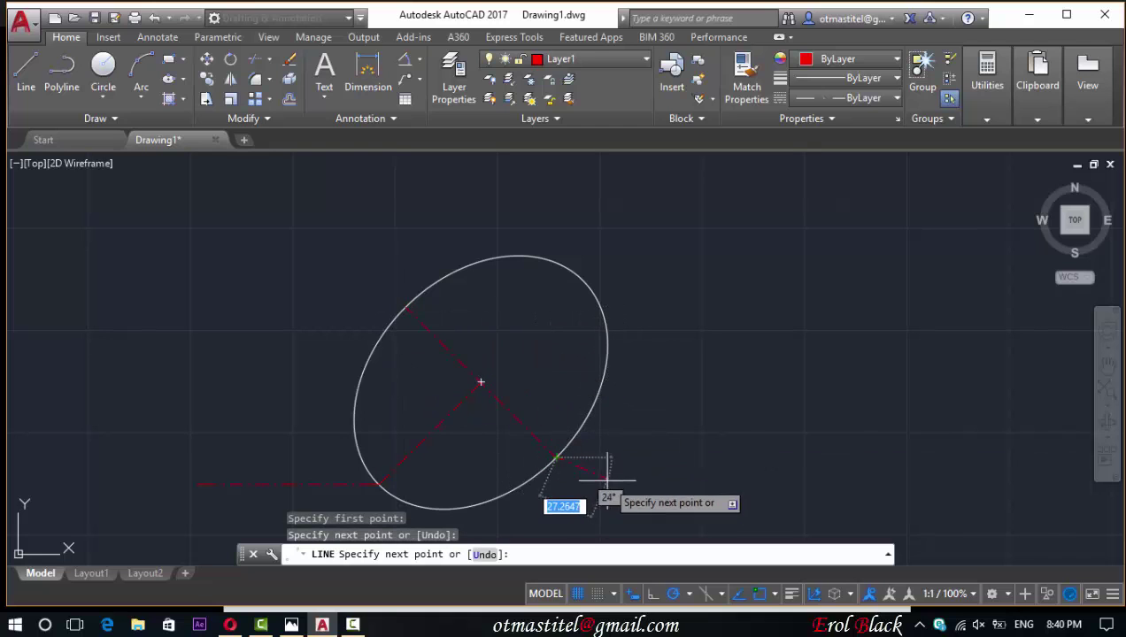
pyautogui.press('Escape')
pyautogui.scroll(3, 455, 343)
pyautogui.scroll(-3, 476, 345)
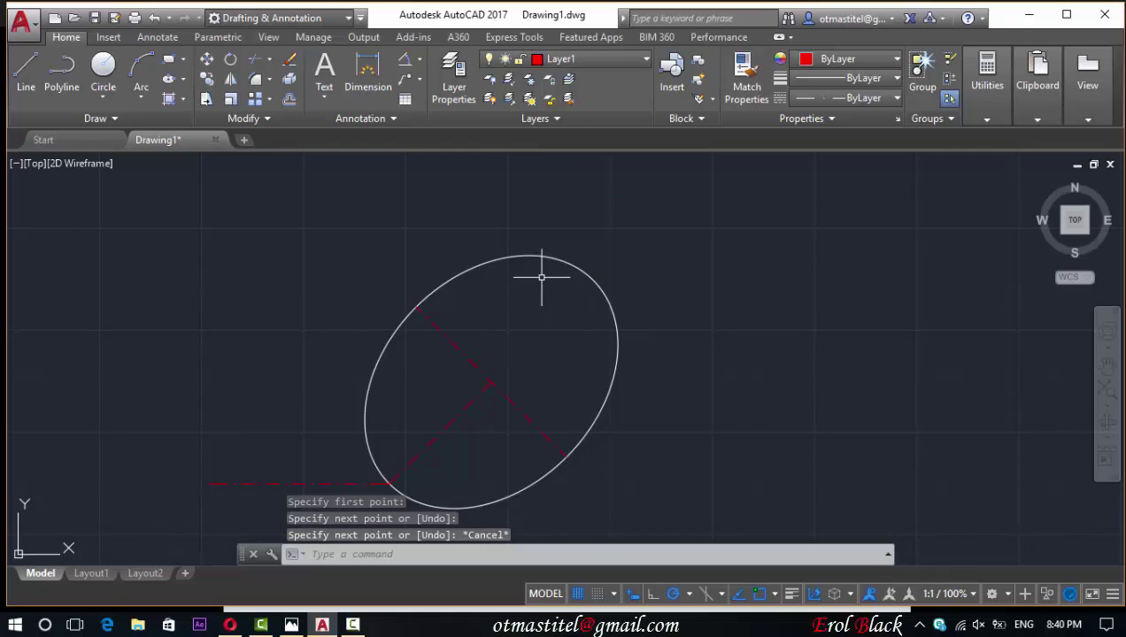
pyautogui.click(26, 66)
pyautogui.click(566, 58)
# - Draw a solid layer-0 line across the ellipse from its upper-left to lower-right edge
pyautogui.click(557, 76)
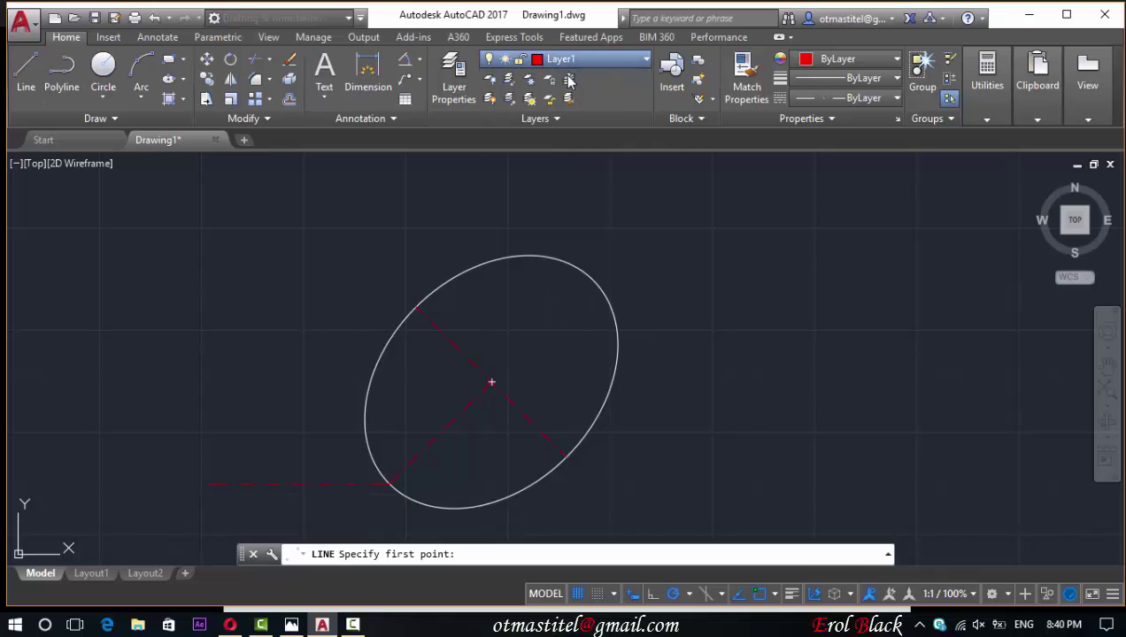
pyautogui.click(26, 67)
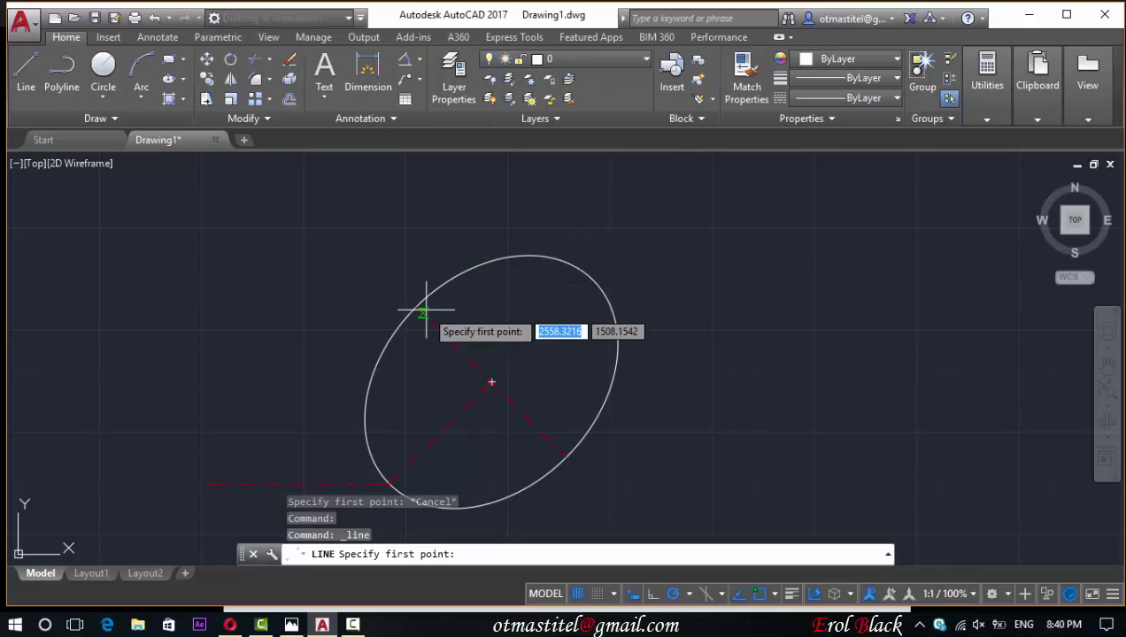
pyautogui.scroll(3, 414, 307)
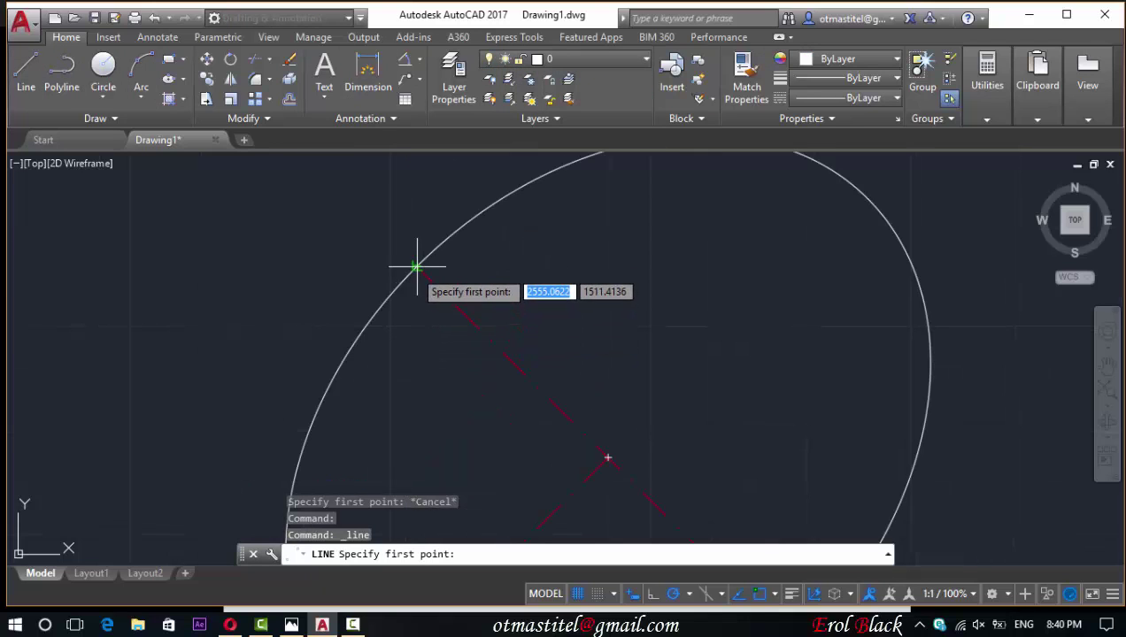
pyautogui.click(416, 266)
pyautogui.scroll(-3, 467, 266)
pyautogui.scroll(2, 528, 402)
pyautogui.click(588, 406)
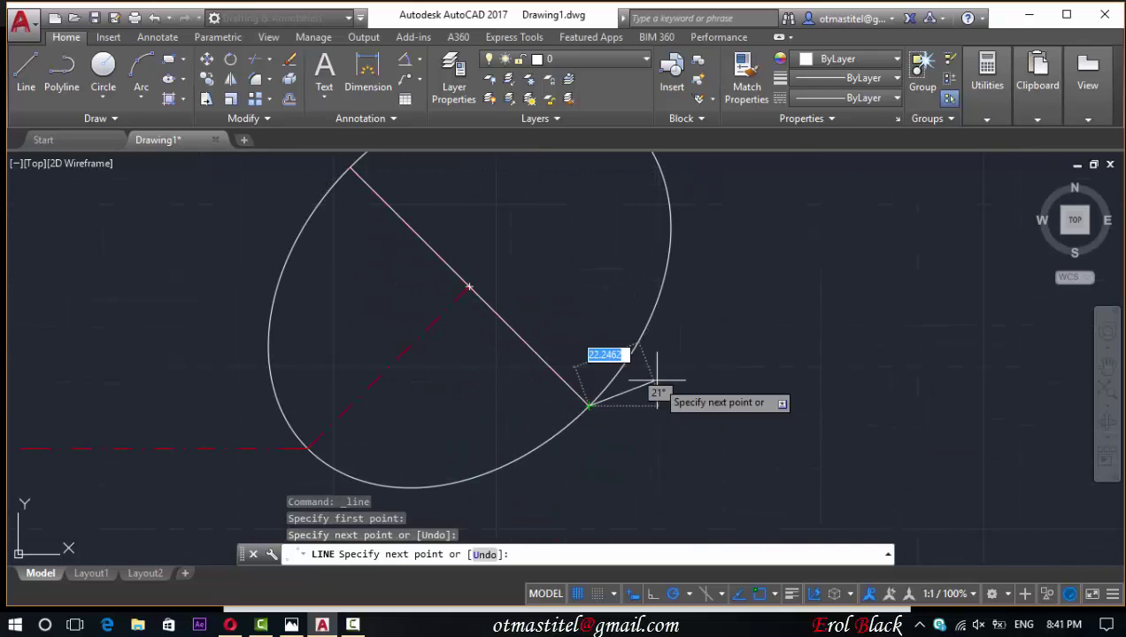
pyautogui.press('Escape')
# - Select the solid line among overlapping objects and compare with the reference in Photos
pyautogui.click(288, 98)
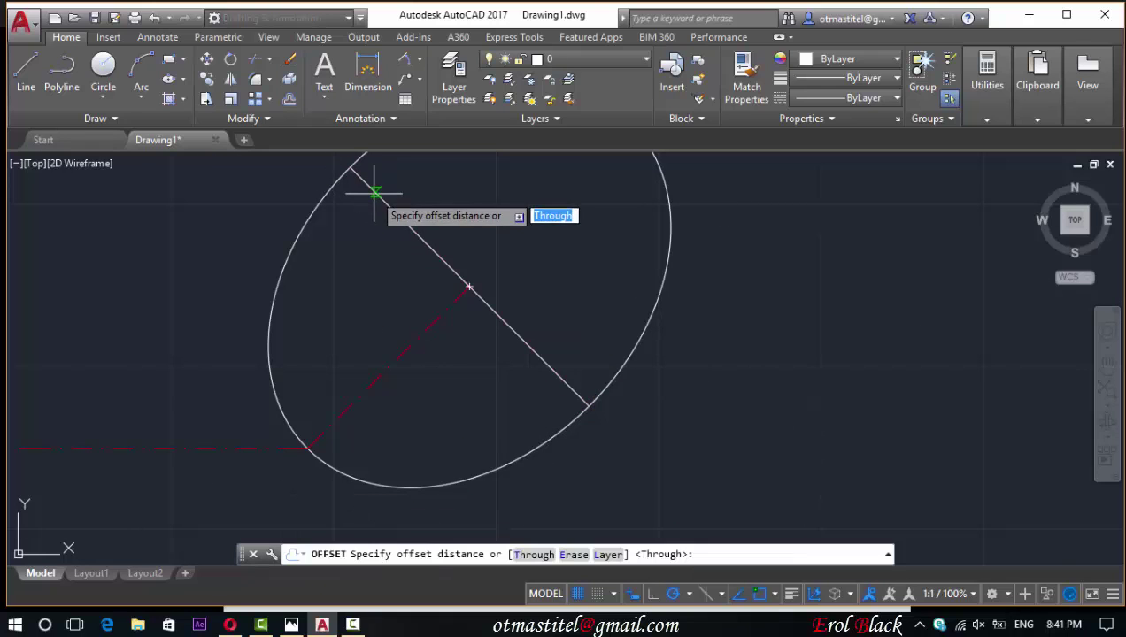
pyautogui.press('Escape')
pyautogui.click(371, 184)
pyautogui.click(478, 311)
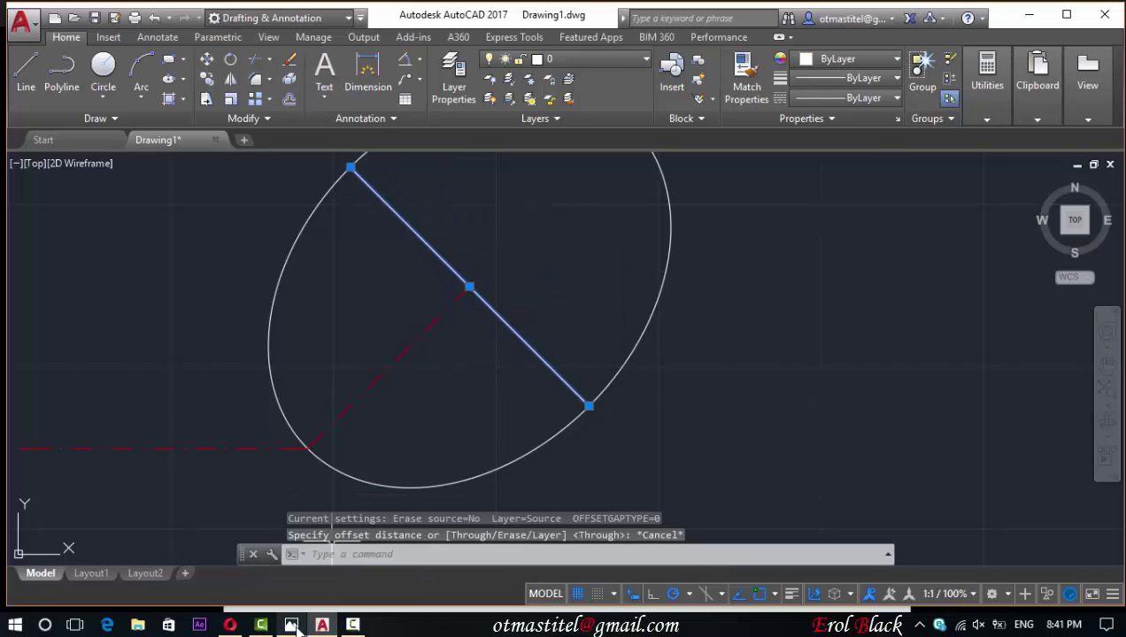
pyautogui.click(292, 624)
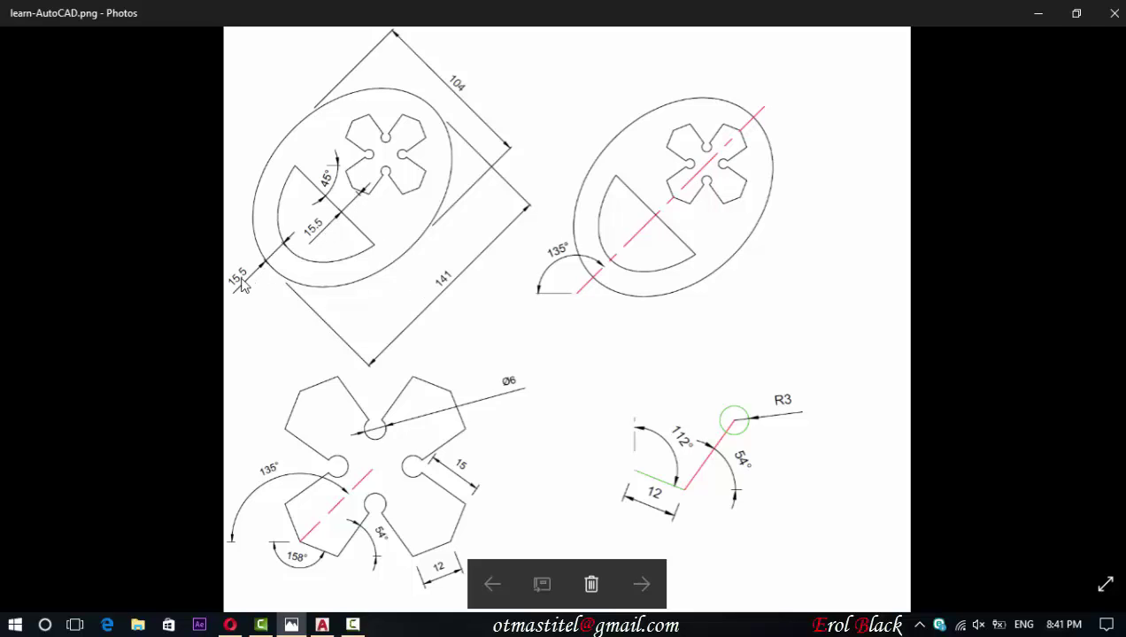
pyautogui.click(322, 625)
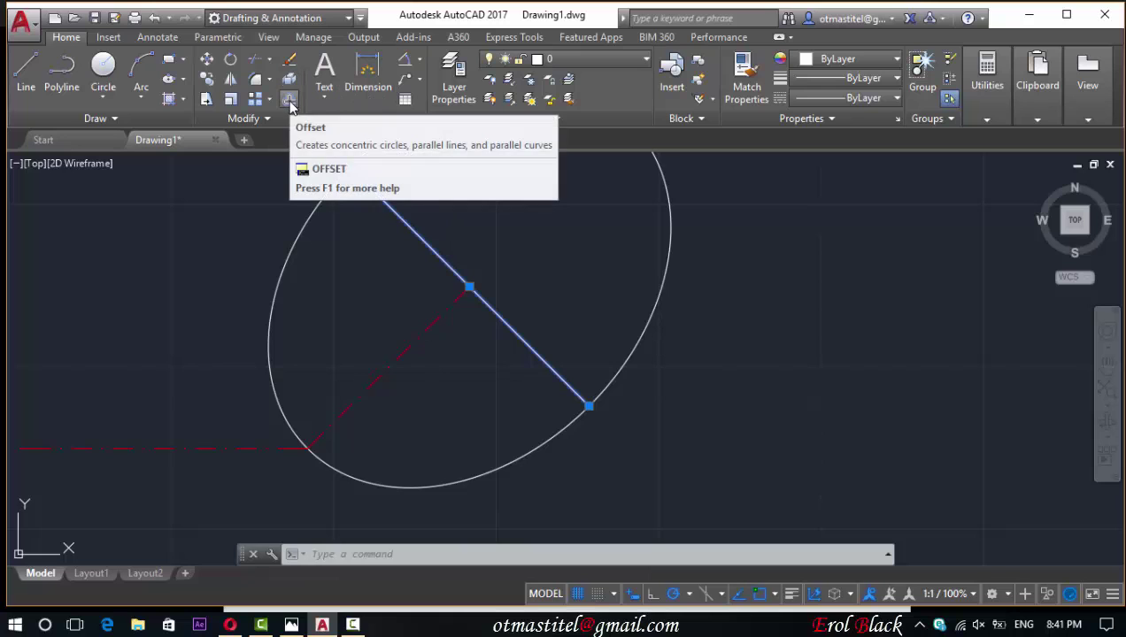
# - Offset the diagonal line 15.5 to the lower left and delete the original
pyautogui.click(289, 100)
pyautogui.write('1')
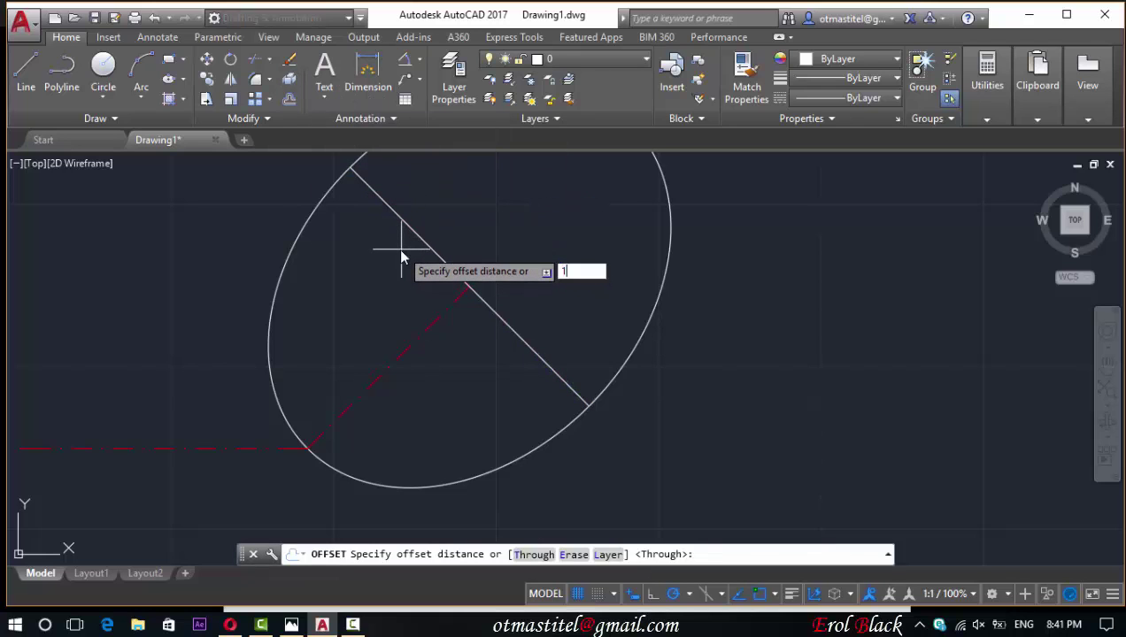
pyautogui.press('Return')
pyautogui.click(400, 218)
pyautogui.click(365, 291)
pyautogui.press('Escape')
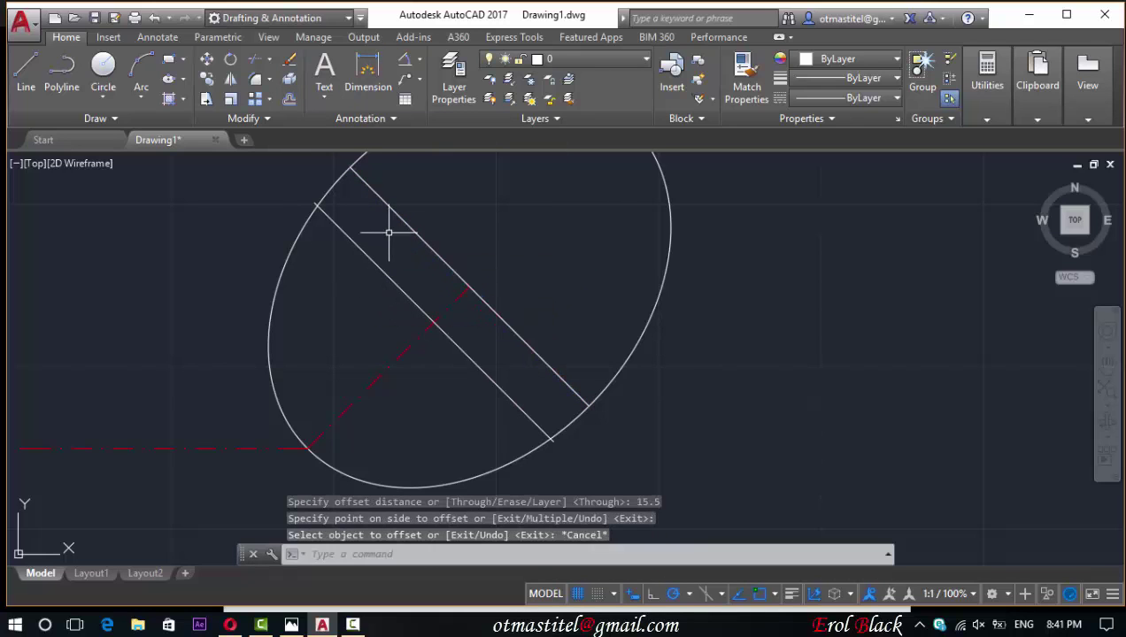
pyautogui.click(397, 213)
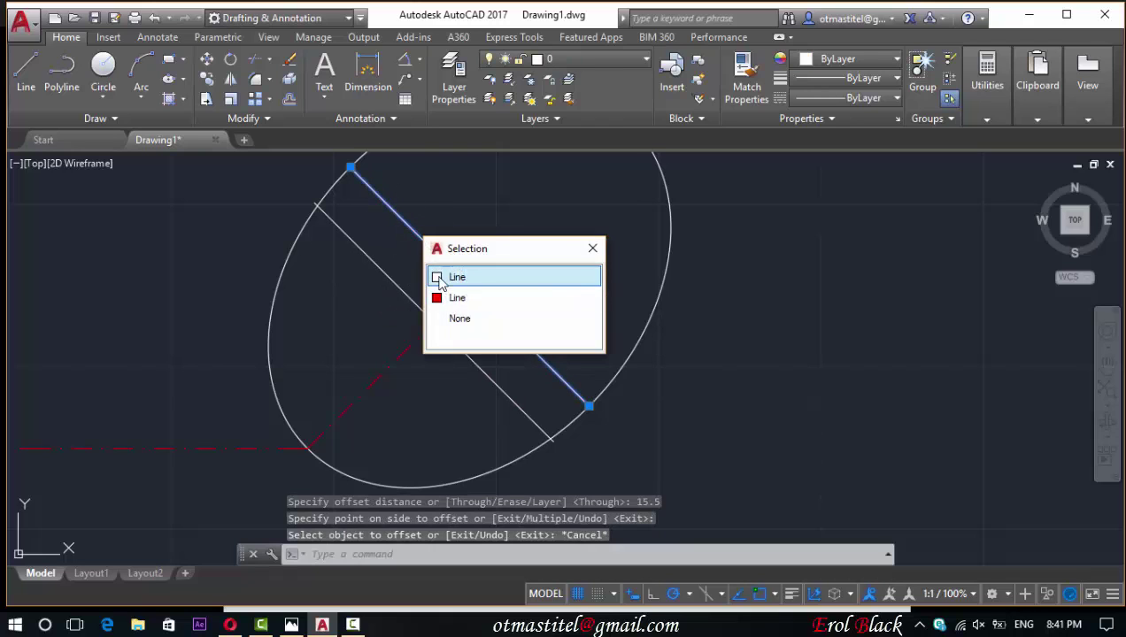
pyautogui.click(487, 275)
pyautogui.press('Delete')
pyautogui.scroll(2, 357, 254)
pyautogui.scroll(-2, 332, 255)
# - Offset the outer ellipse 15.5 inward to create an inner ellipse
pyautogui.click(289, 98)
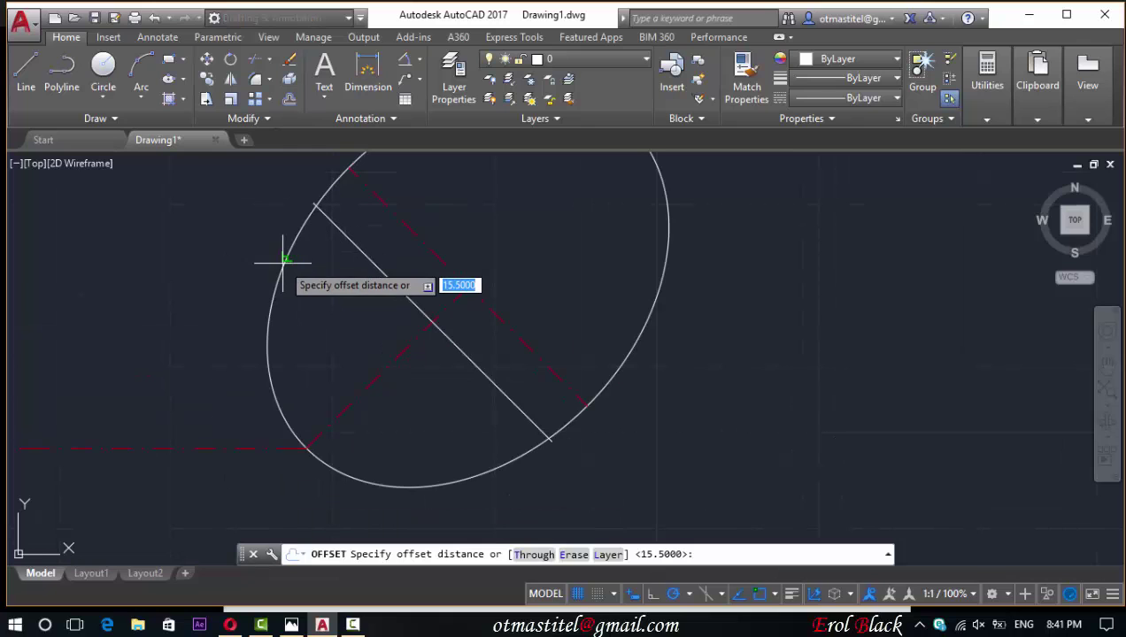
pyautogui.press('Escape')
pyautogui.click(289, 323)
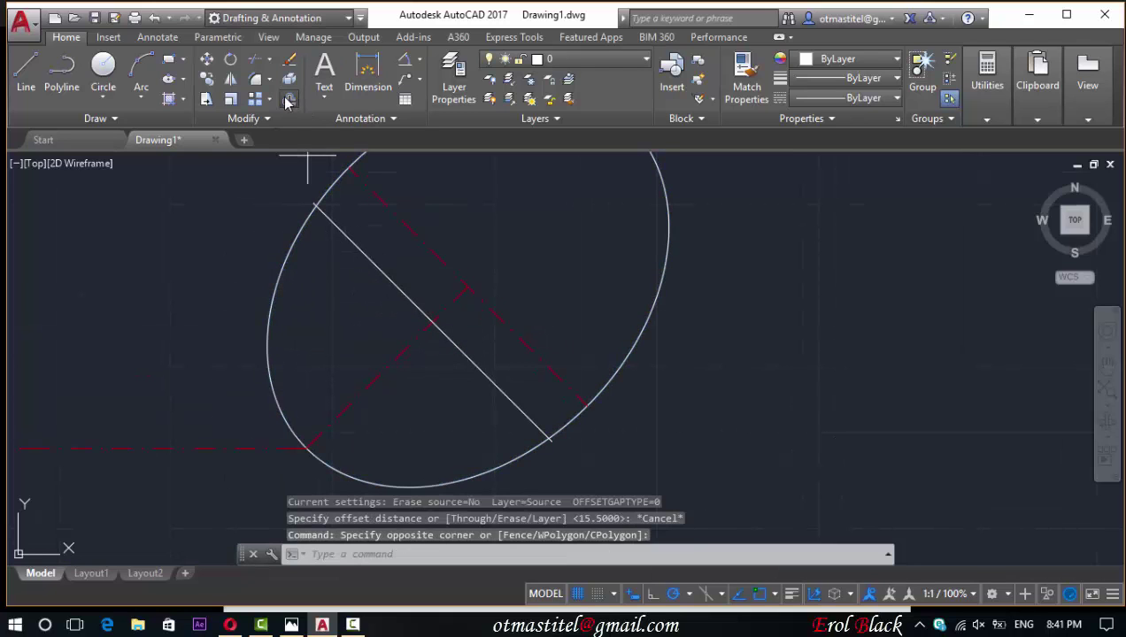
pyautogui.press('Escape')
pyautogui.press('Return')
pyautogui.write('.5')
pyautogui.press('Return')
pyautogui.click(282, 283)
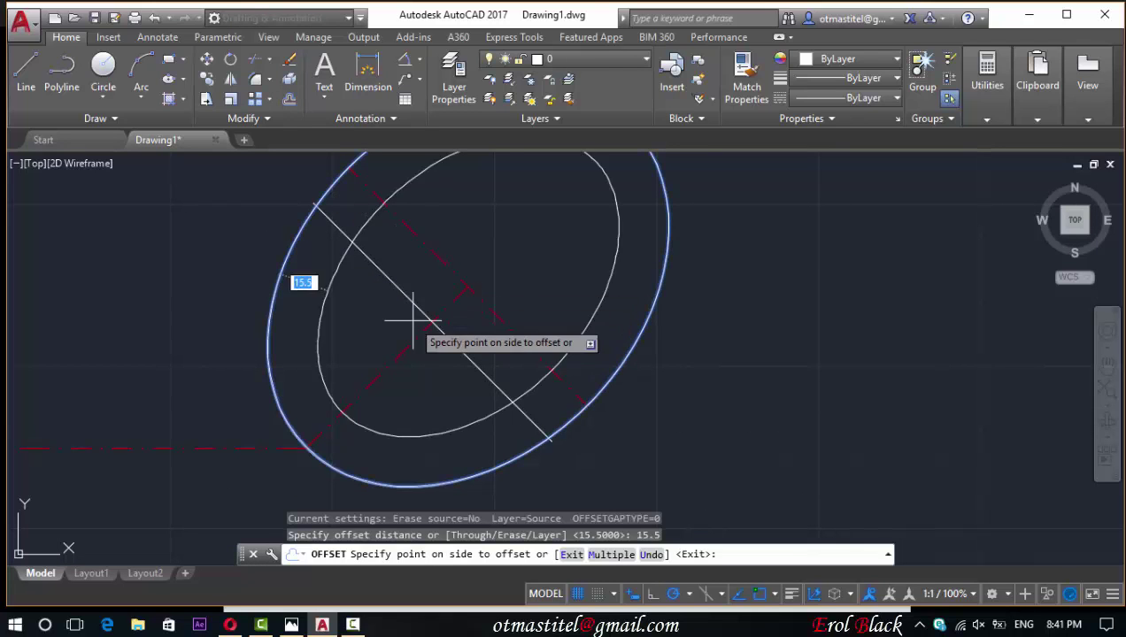
pyautogui.click(473, 270)
pyautogui.press('Escape')
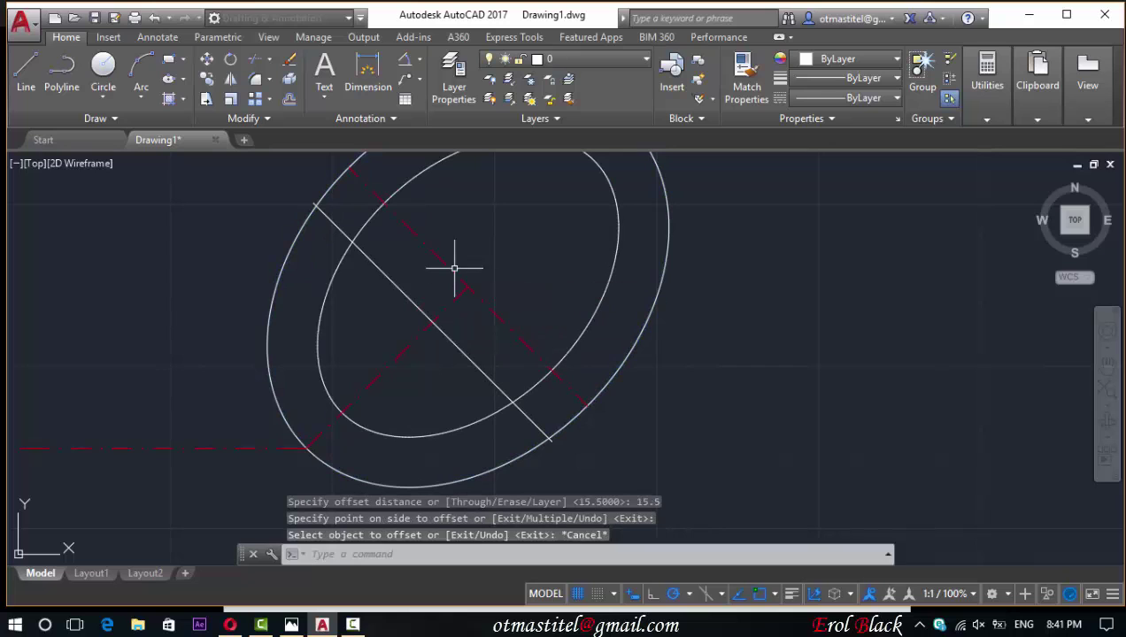
# - Trim the inner ellipse and offset line against each other to leave the half-ellipse cutout
pyautogui.click(348, 235)
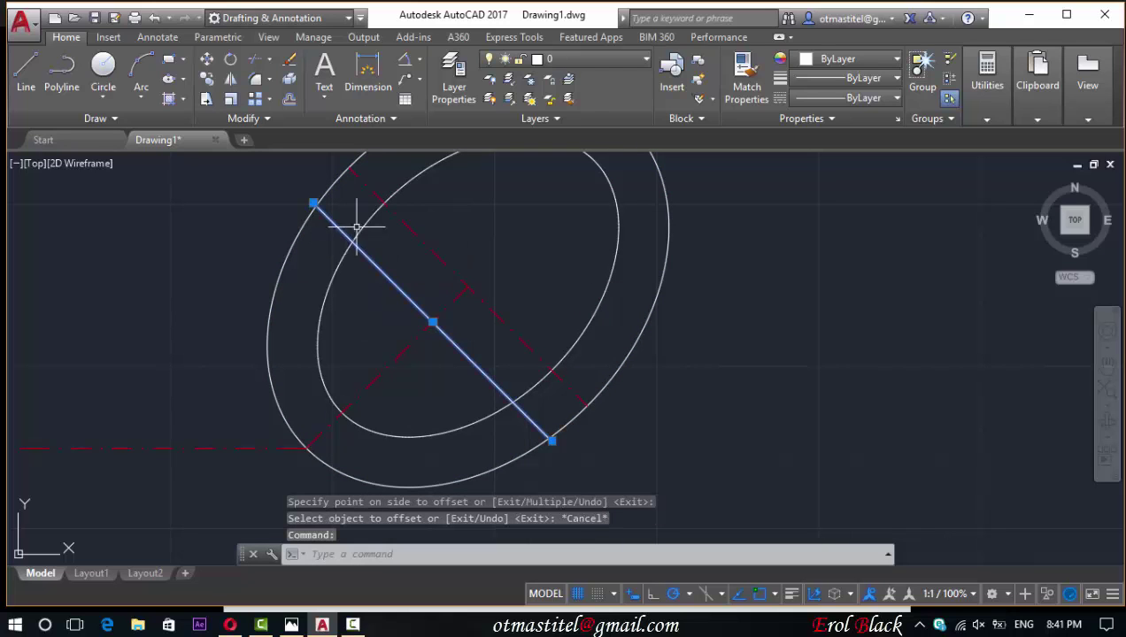
pyautogui.click(254, 64)
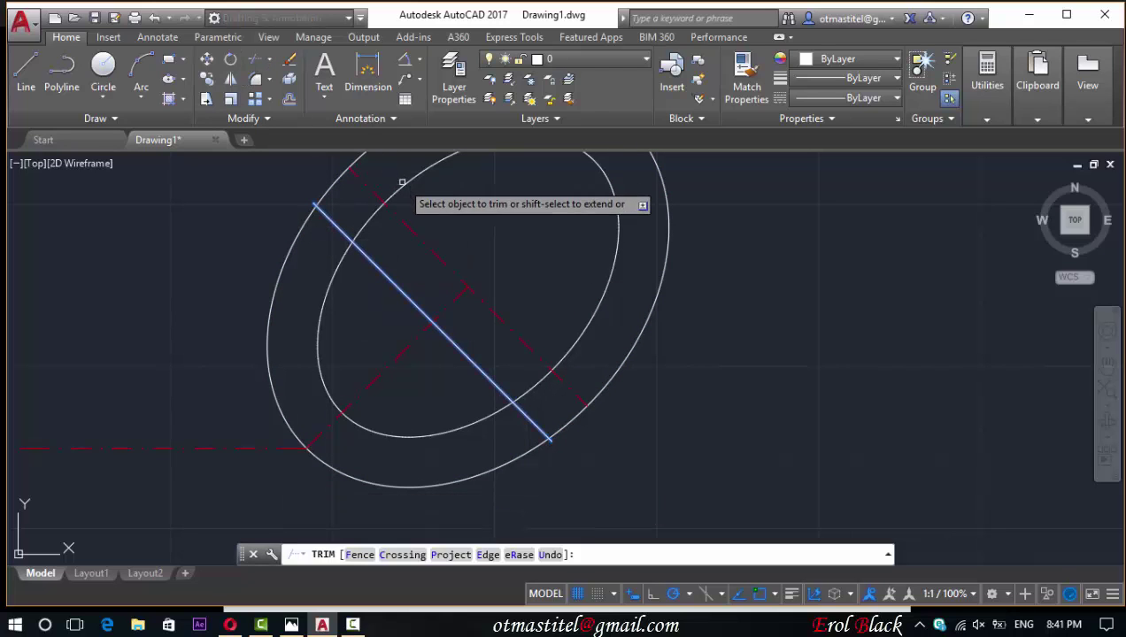
pyautogui.click(579, 335)
pyautogui.press('Escape')
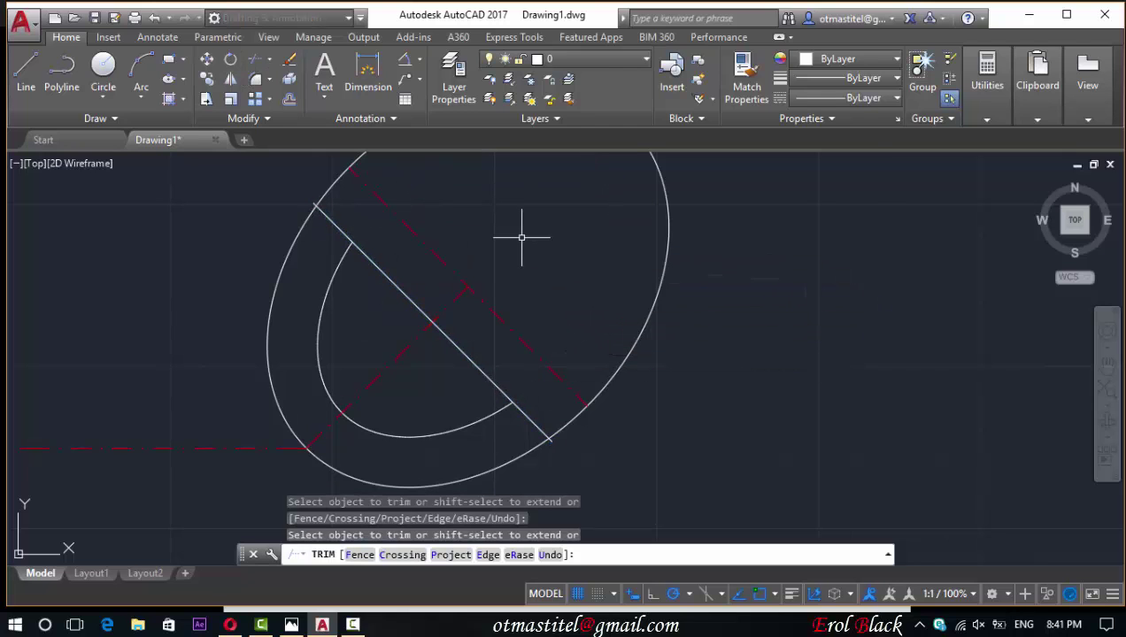
pyautogui.click(341, 255)
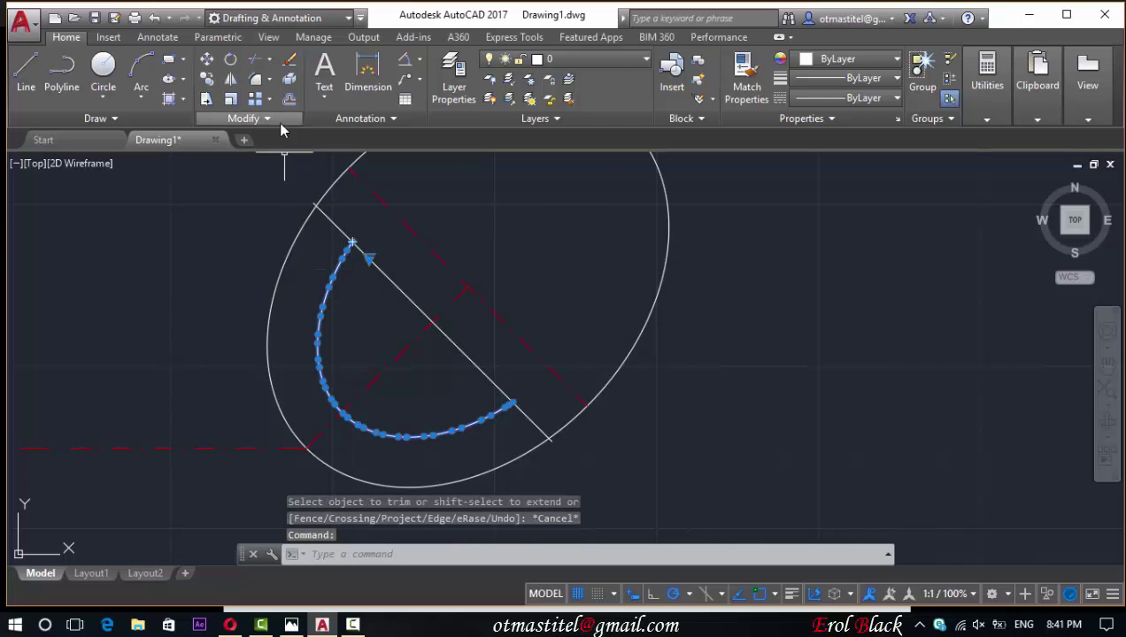
pyautogui.click(257, 60)
pyautogui.click(327, 215)
pyautogui.click(532, 423)
pyautogui.press('Escape')
pyautogui.press('Escape')
pyautogui.scroll(-2, 444, 279)
pyautogui.click(291, 625)
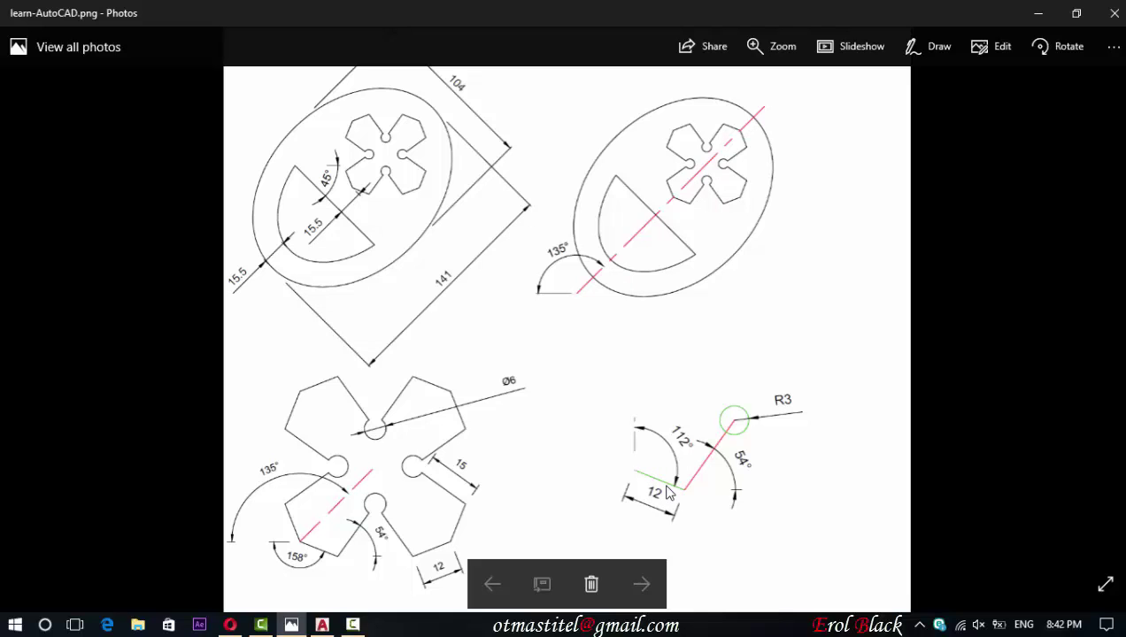
pyautogui.click(322, 624)
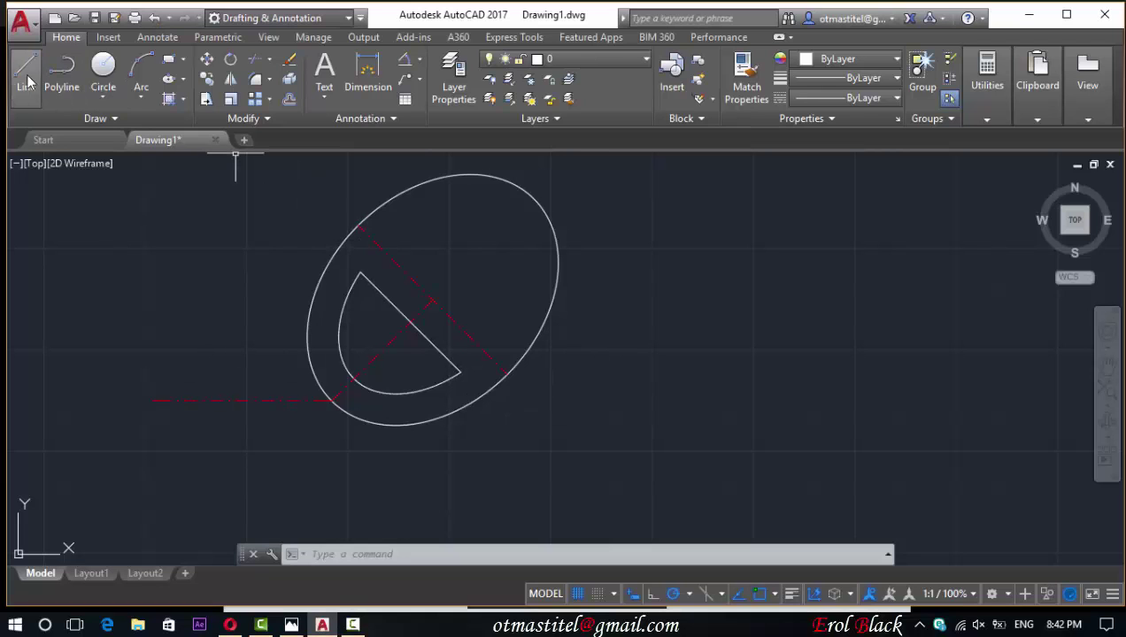
pyautogui.click(319, 401)
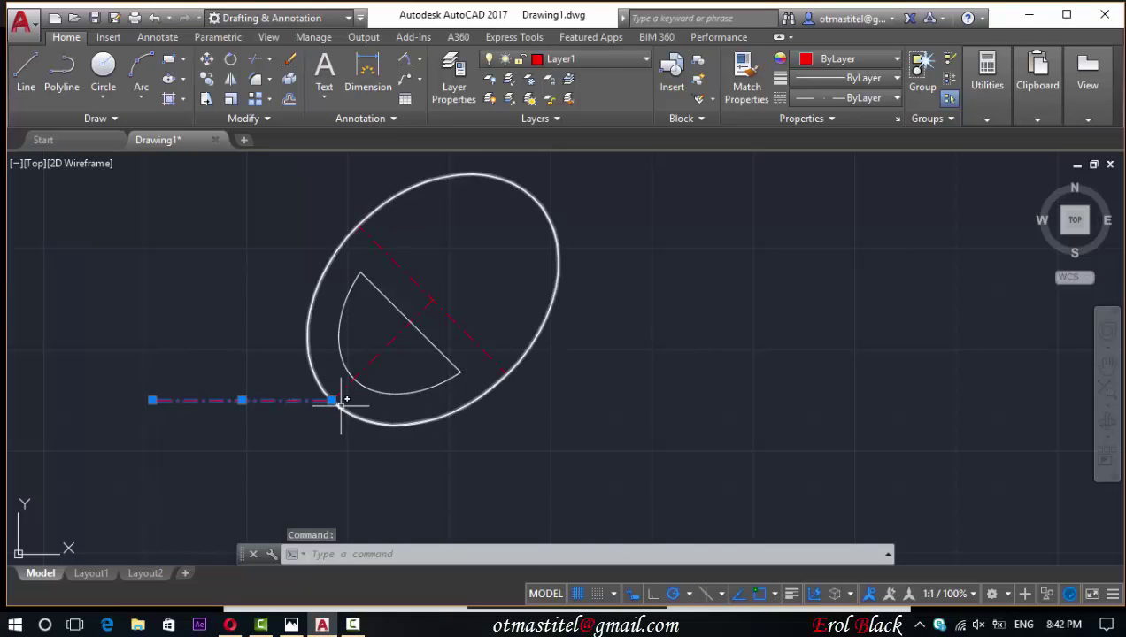
# - Stretch the horizontal centre line to the right and draw a vertical Layer1 centre line across it
pyautogui.click(332, 401)
pyautogui.click(1005, 401)
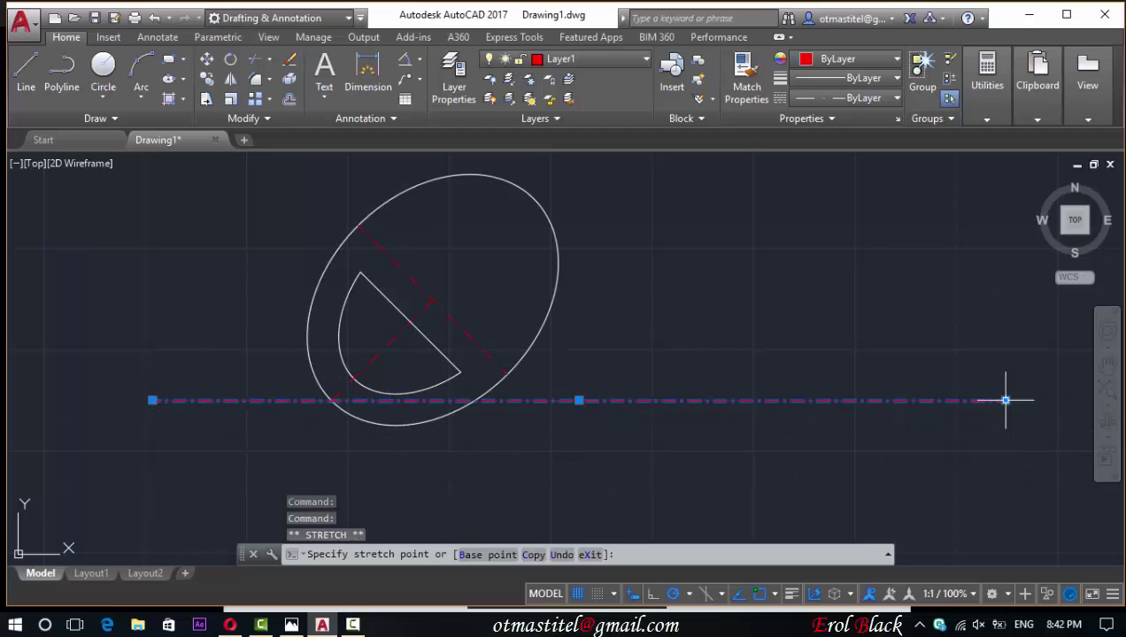
pyautogui.press('Escape')
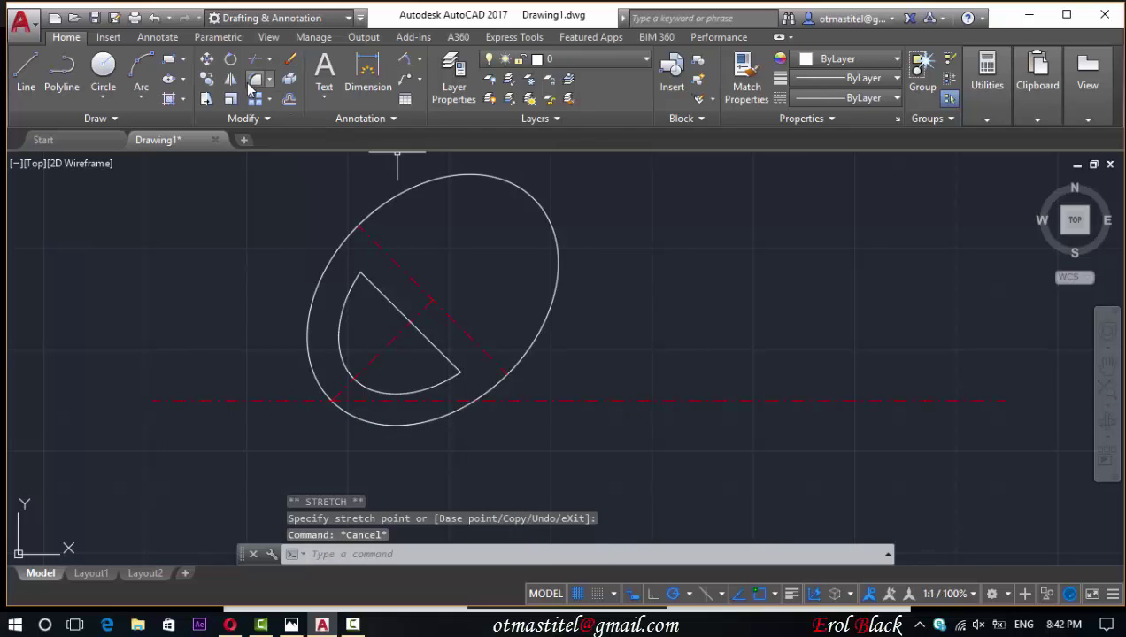
pyautogui.click(28, 71)
pyautogui.click(567, 58)
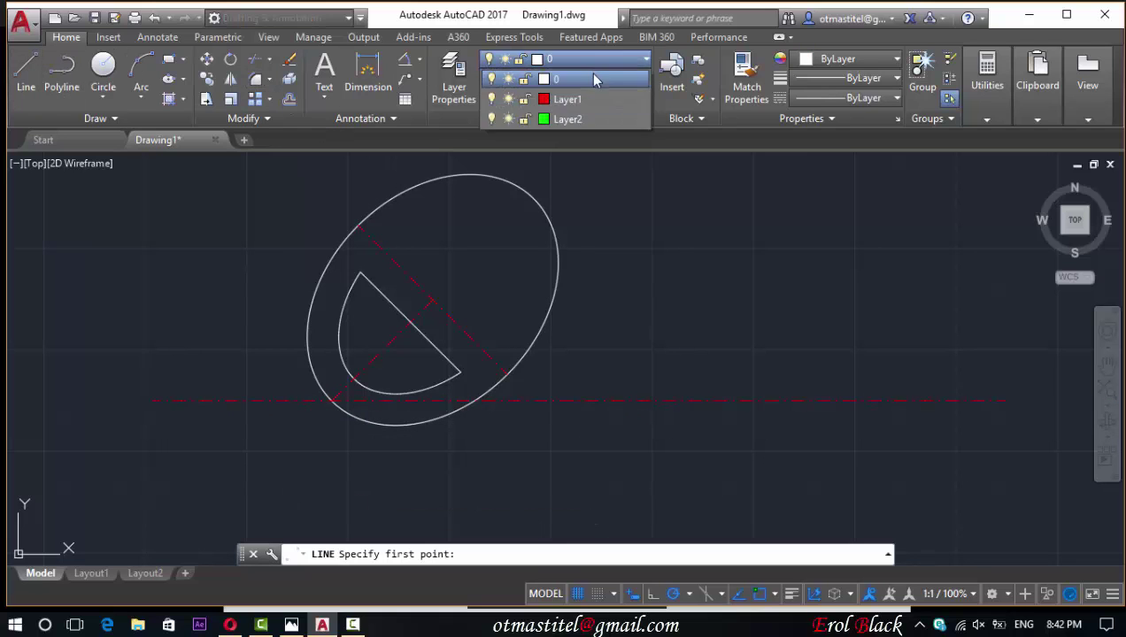
pyautogui.click(567, 118)
pyautogui.click(763, 401)
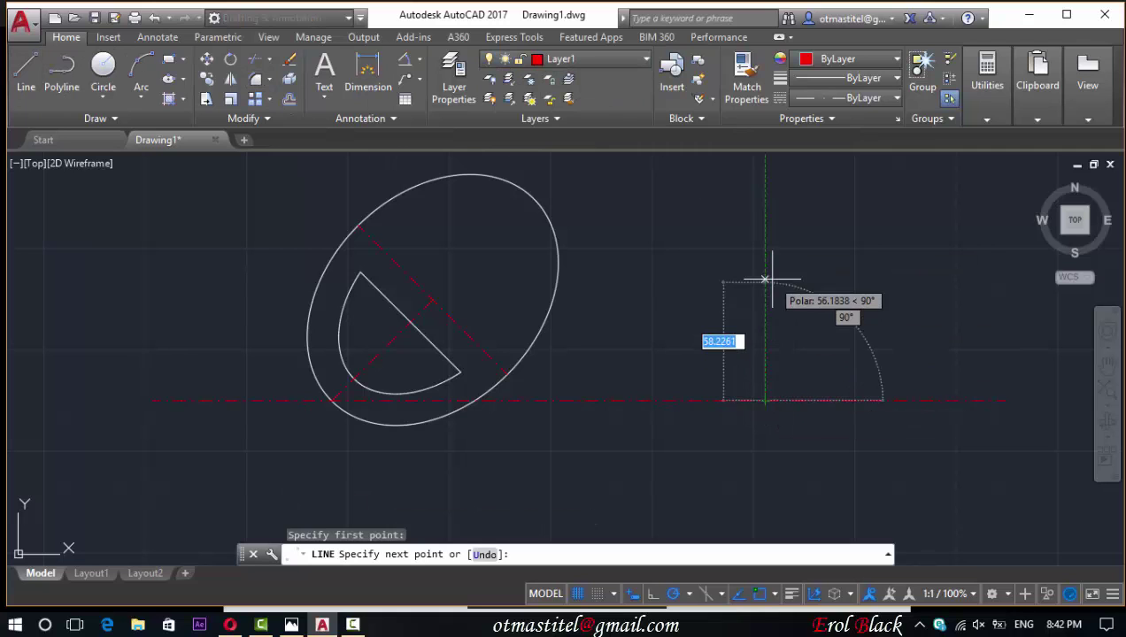
pyautogui.click(761, 202)
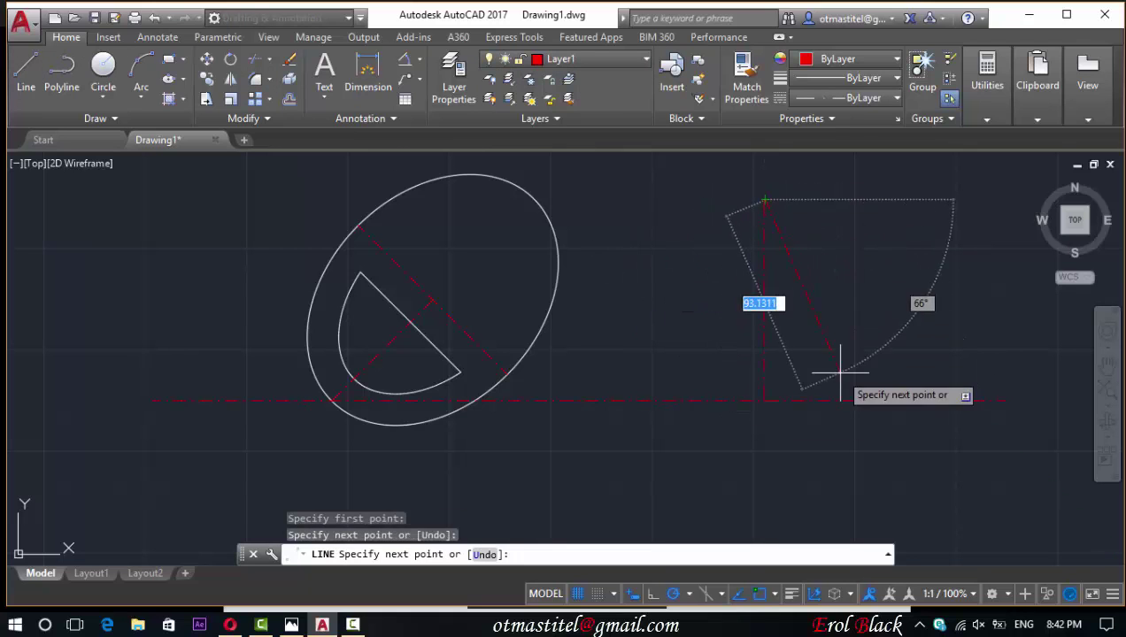
pyautogui.press('Escape')
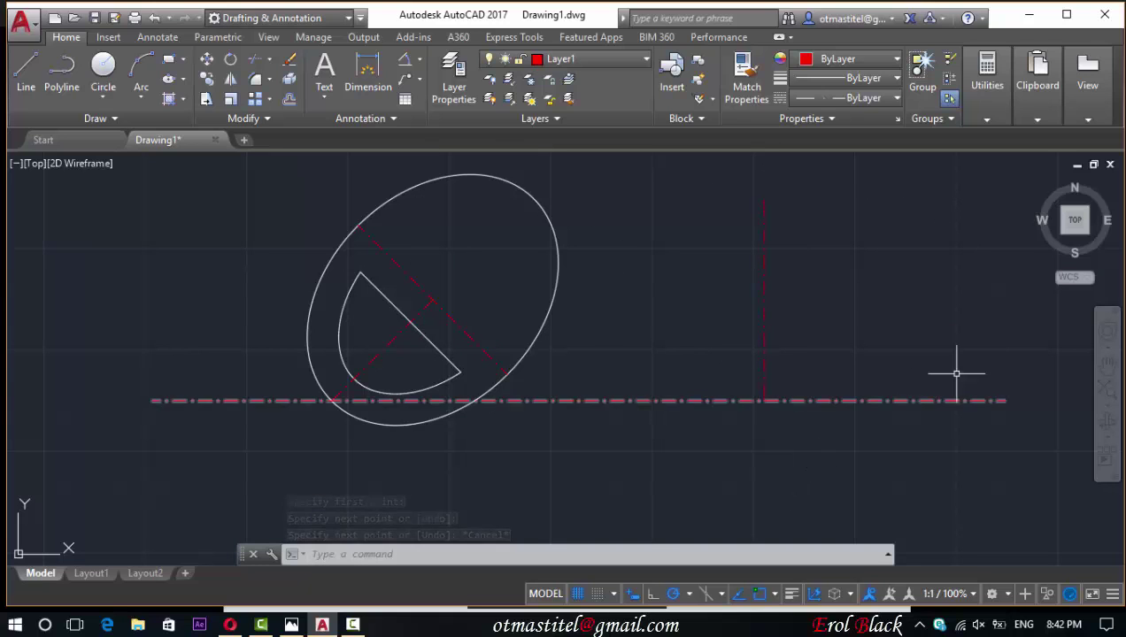
# - On layer 0, draw a 12-unit line from the centre-line intersection
pyautogui.click(27, 71)
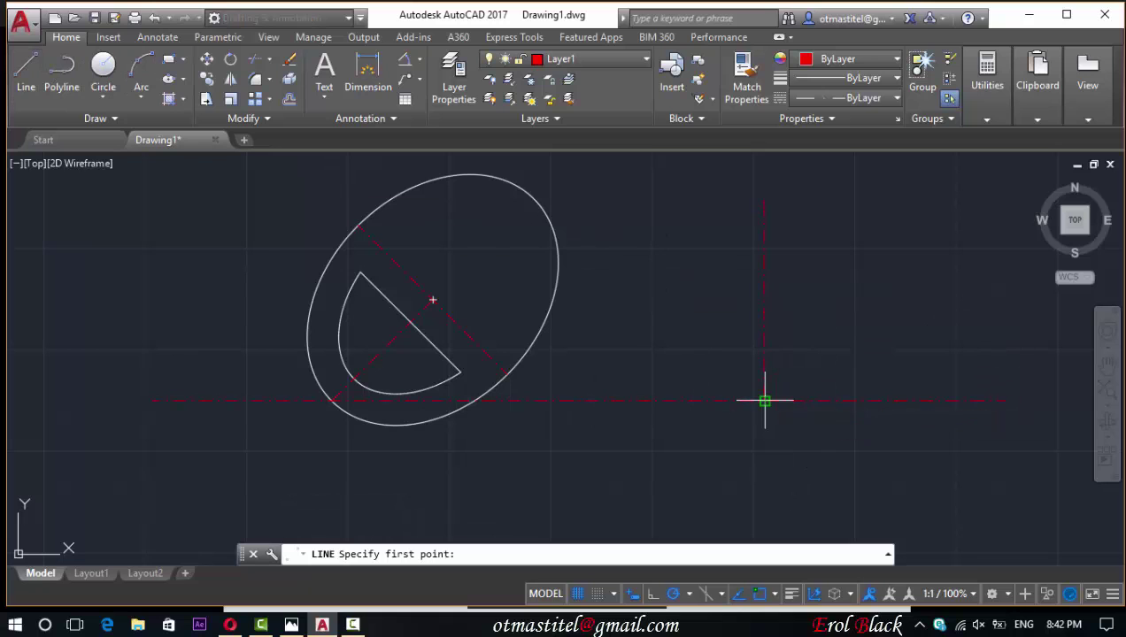
pyautogui.click(620, 59)
pyautogui.click(584, 76)
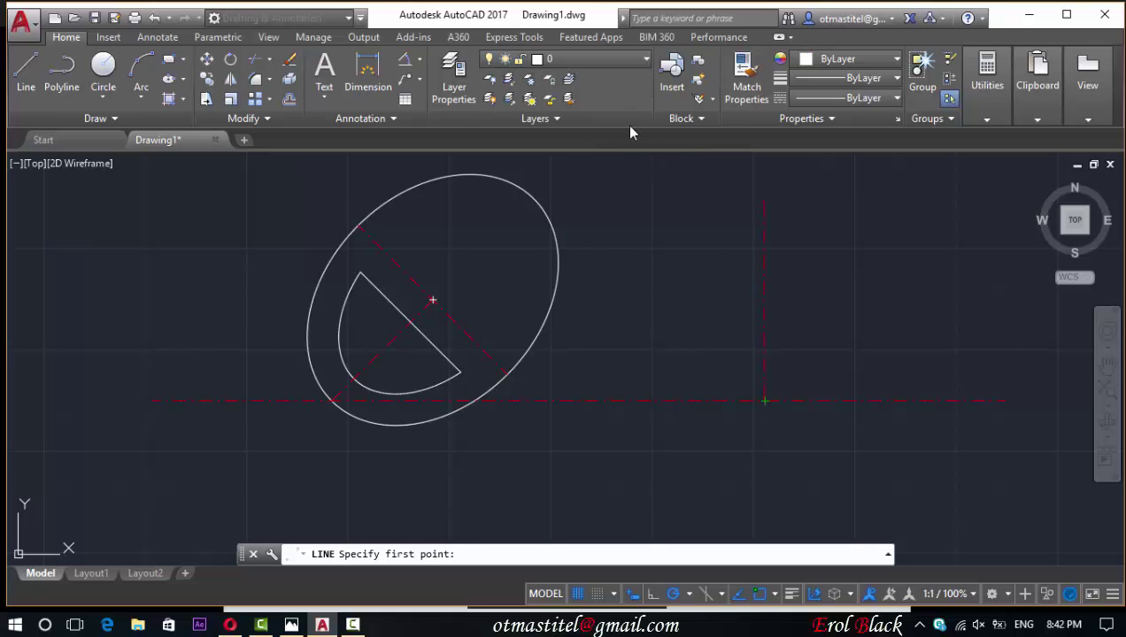
pyautogui.click(765, 400)
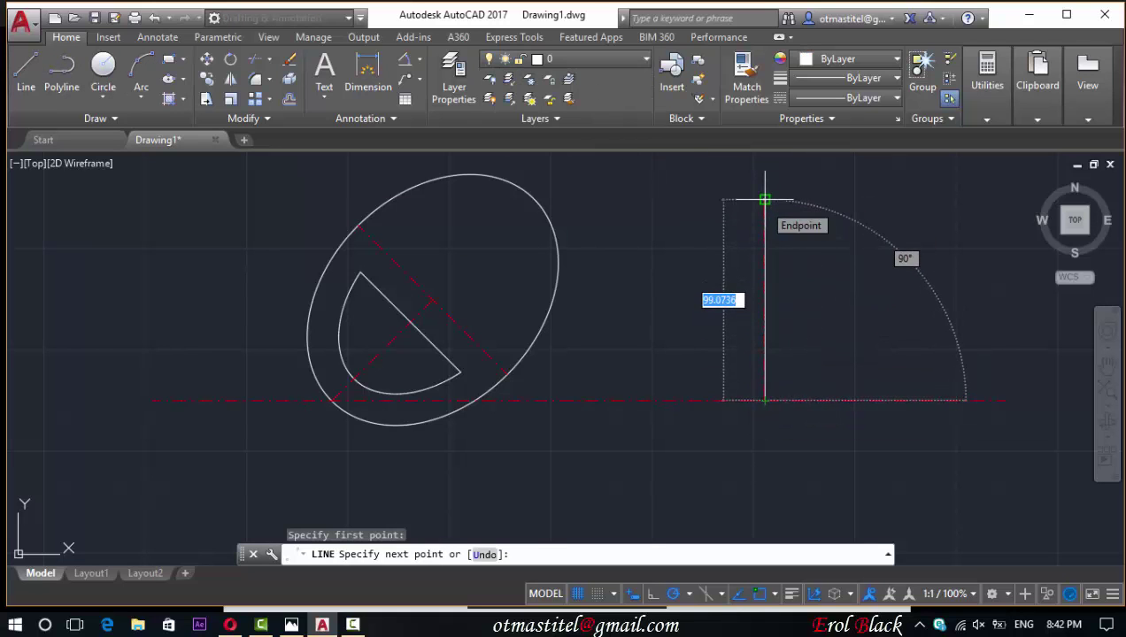
pyautogui.write('12')
pyautogui.press('Return')
pyautogui.press('Escape')
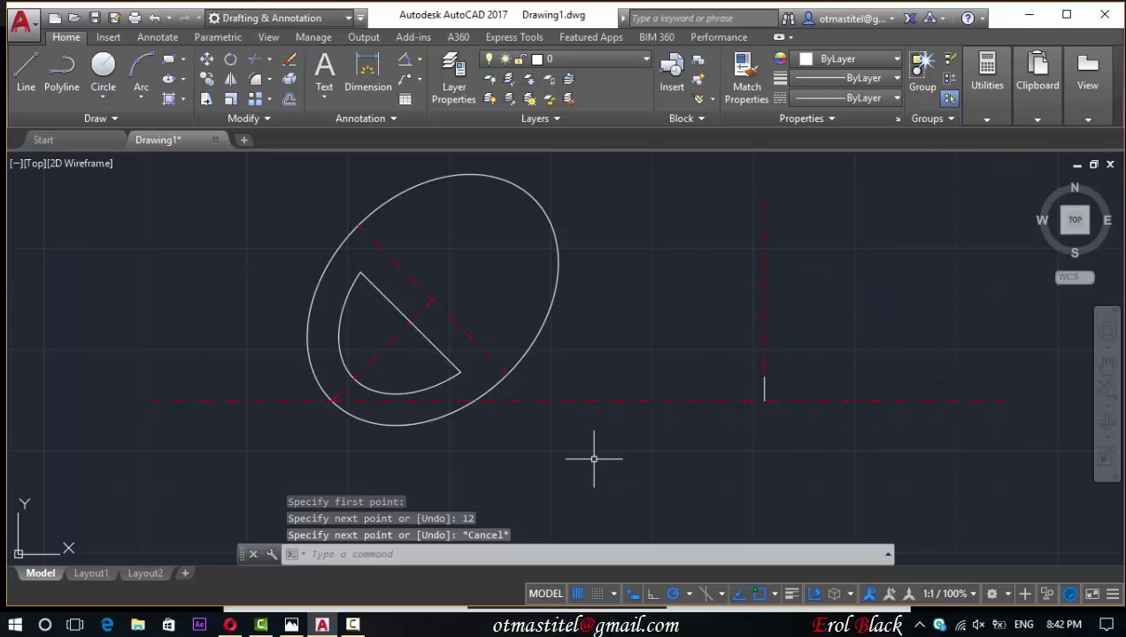
pyautogui.click(291, 625)
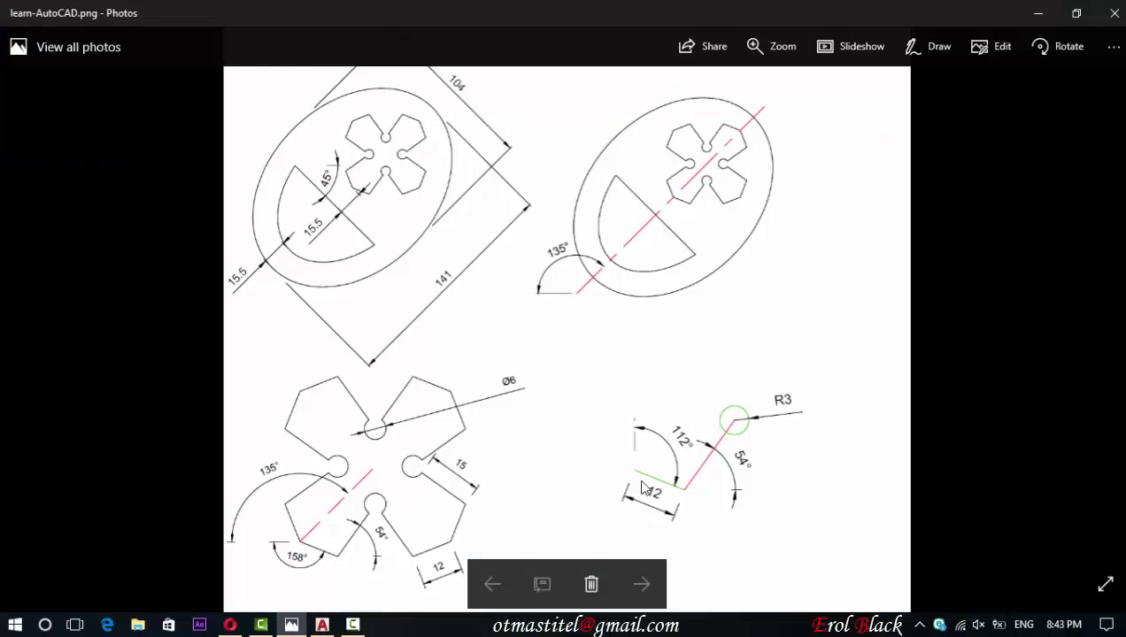
# - Rotate the 12-unit line 248° about the centre-line intersection and check it against the Photos reference
pyautogui.click(326, 625)
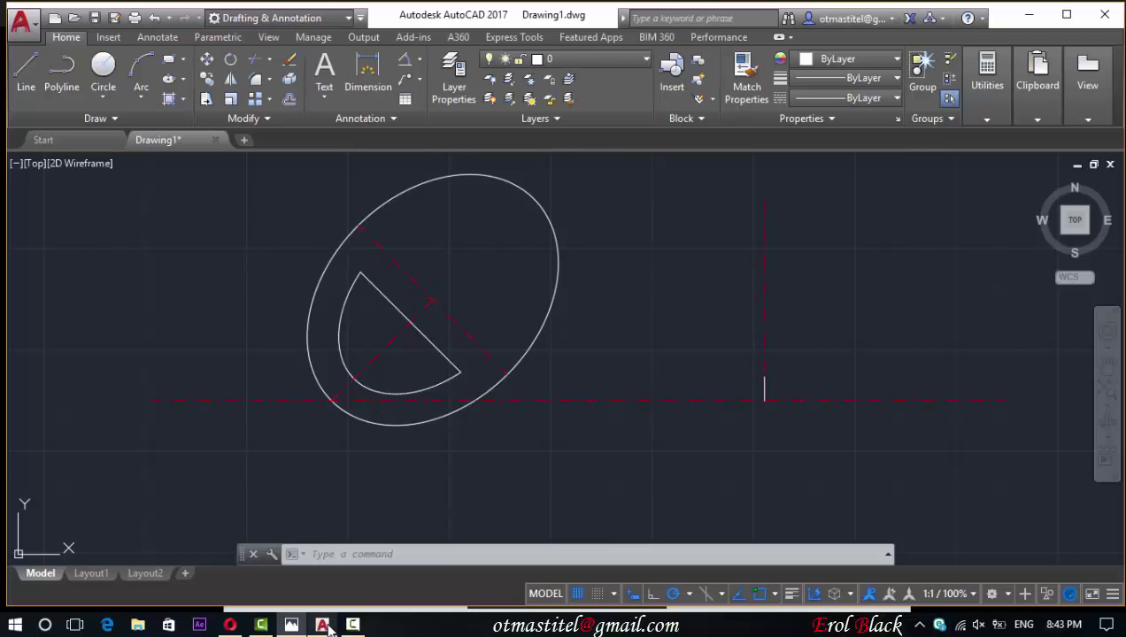
pyautogui.click(765, 386)
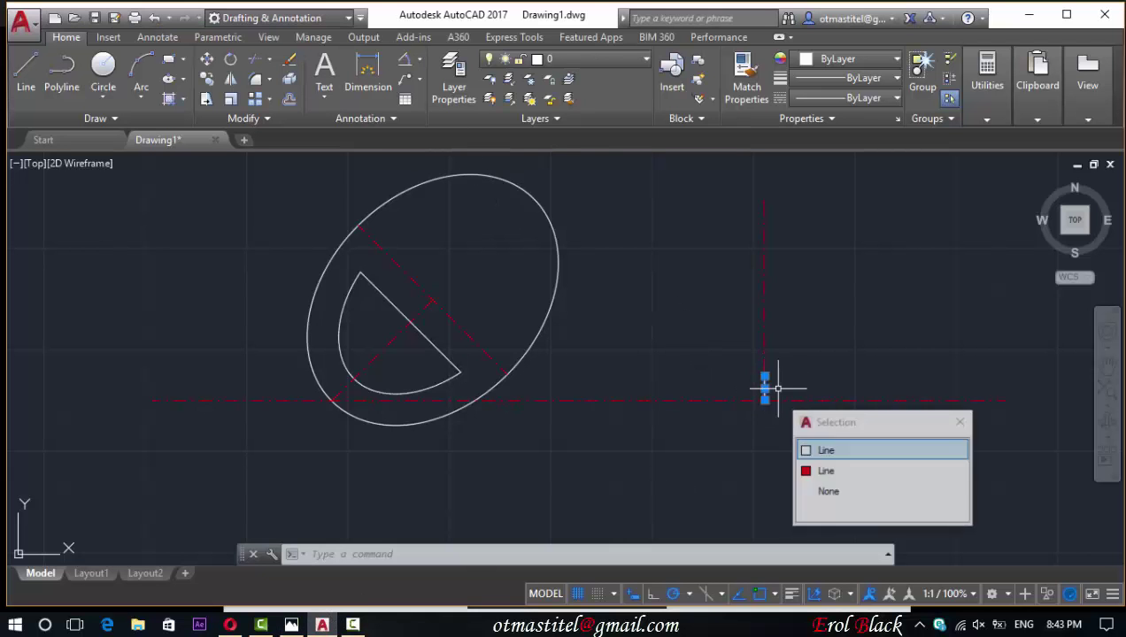
pyautogui.click(807, 452)
pyautogui.click(231, 60)
pyautogui.scroll(3, 811, 452)
pyautogui.click(692, 356)
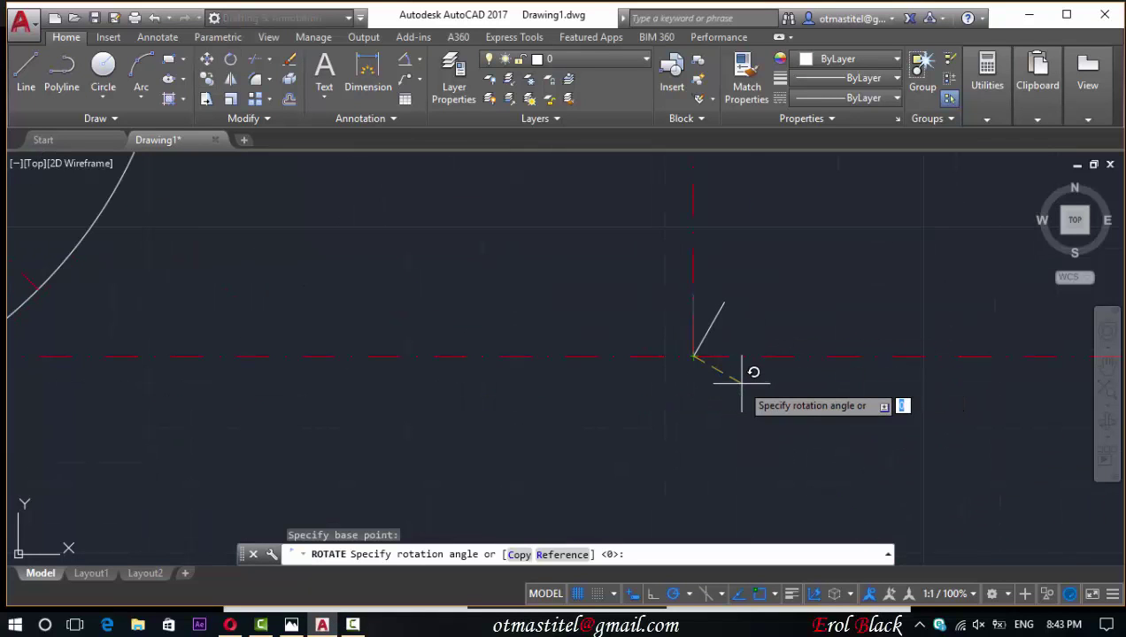
pyautogui.write('248')
pyautogui.press('Return')
pyautogui.press('Escape')
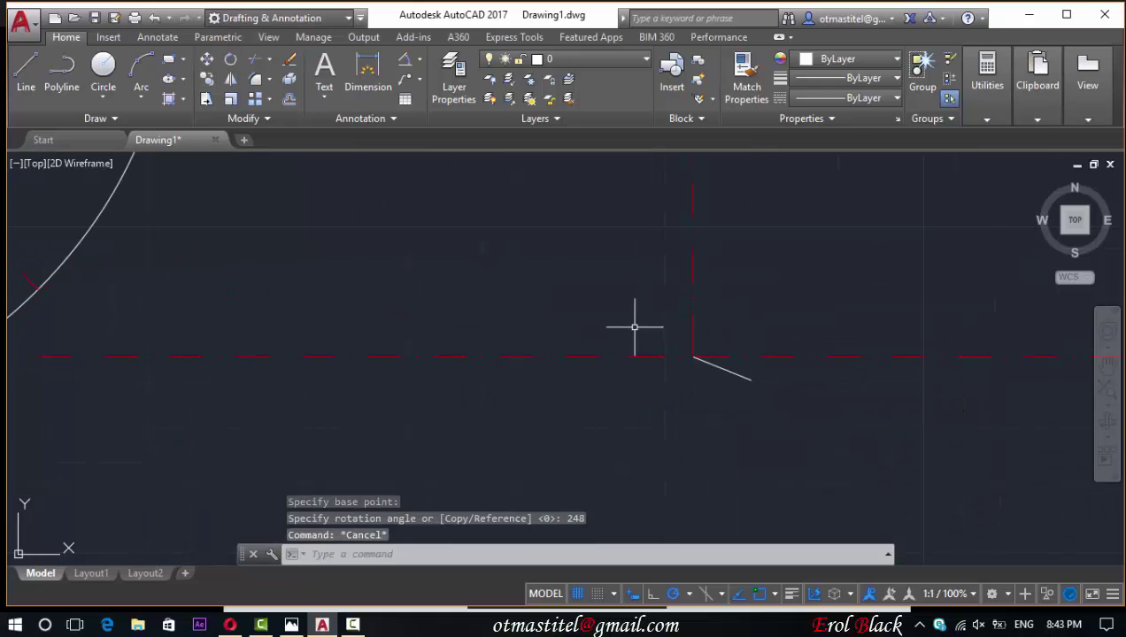
pyautogui.scroll(-2, 537, 299)
pyautogui.scroll(2, 646, 323)
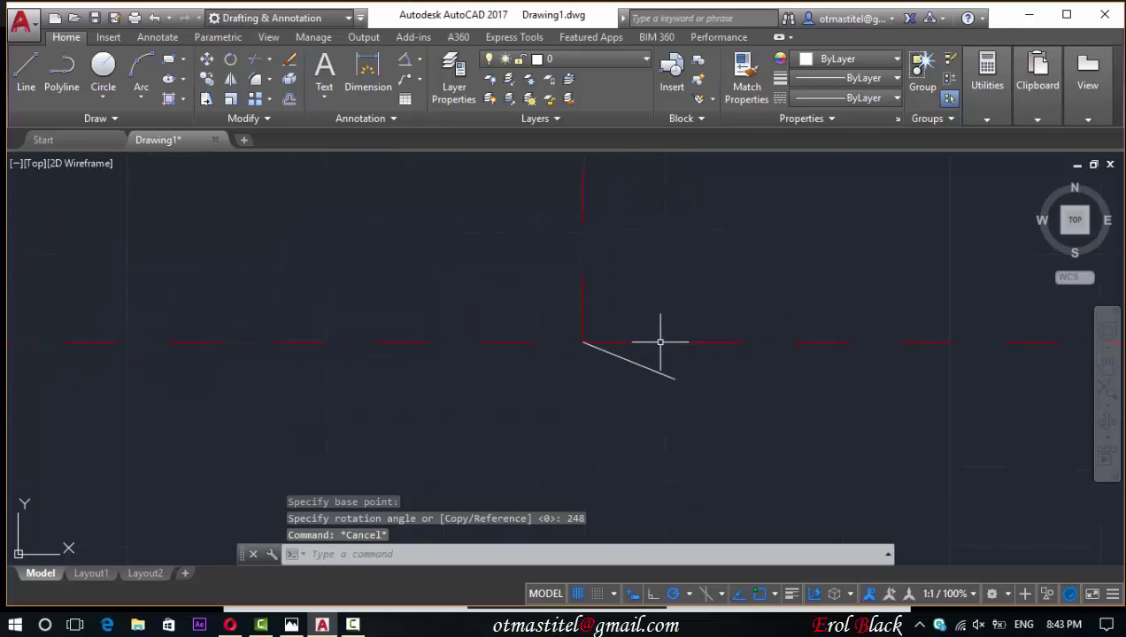
pyautogui.click(293, 625)
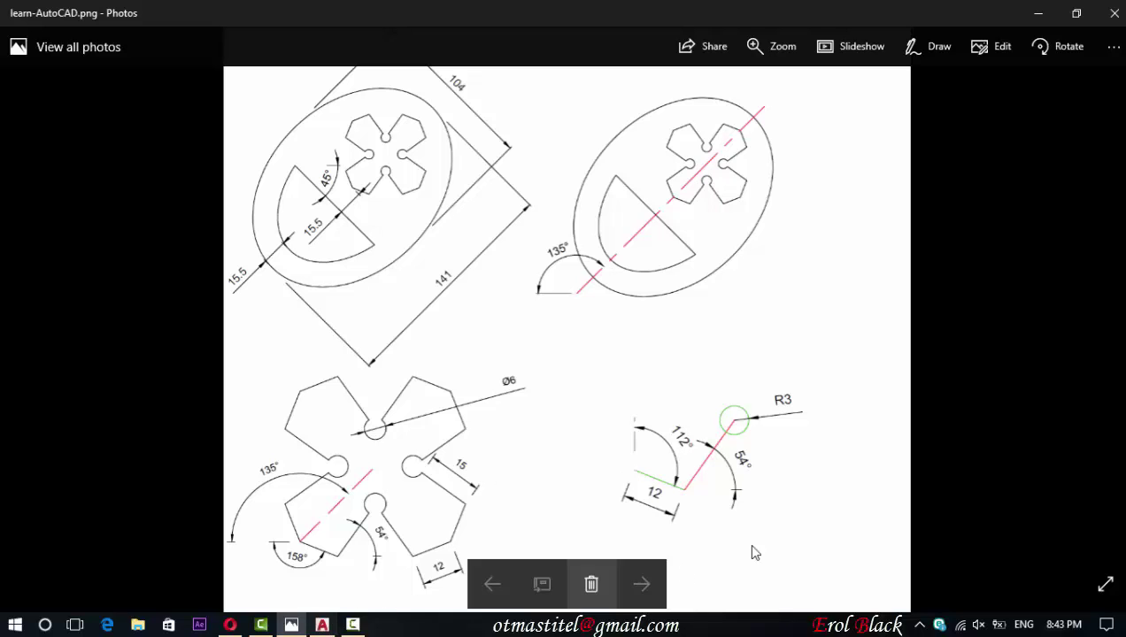
pyautogui.click(322, 625)
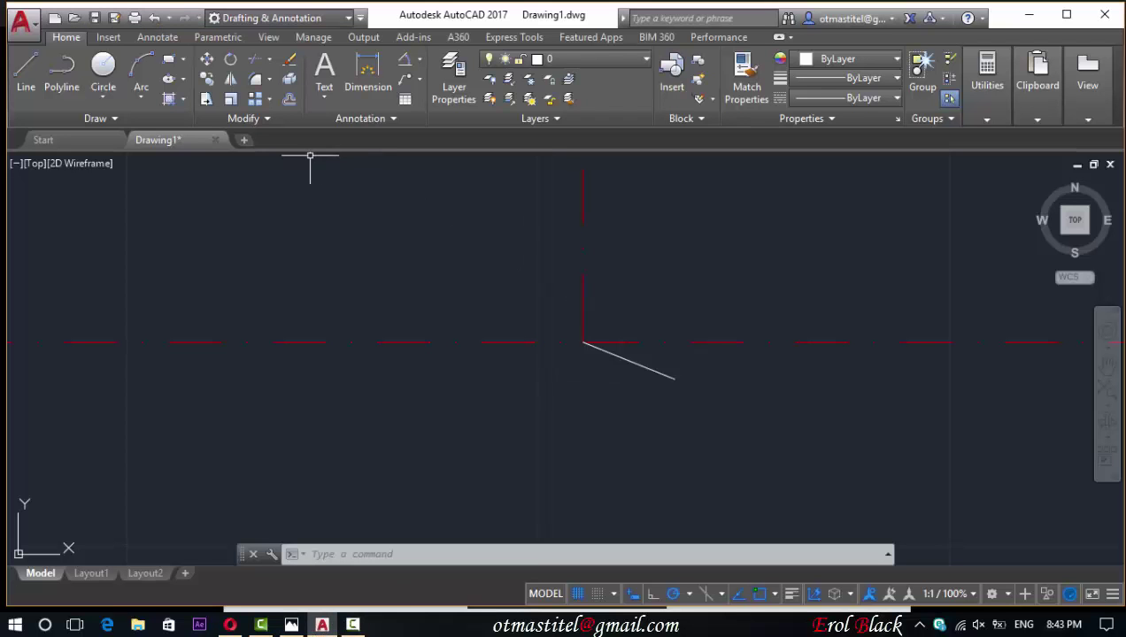
# - Draw a 15-unit horizontal line from the end of the short slanted line
pyautogui.click(25, 75)
pyautogui.click(673, 378)
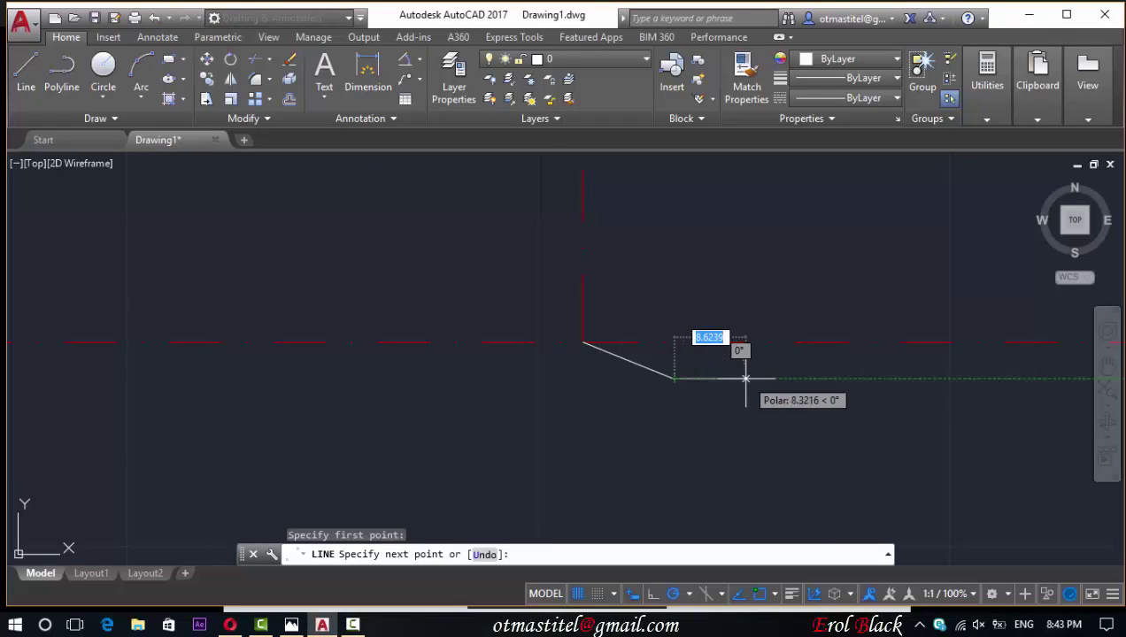
pyautogui.write('15')
pyautogui.press('Return')
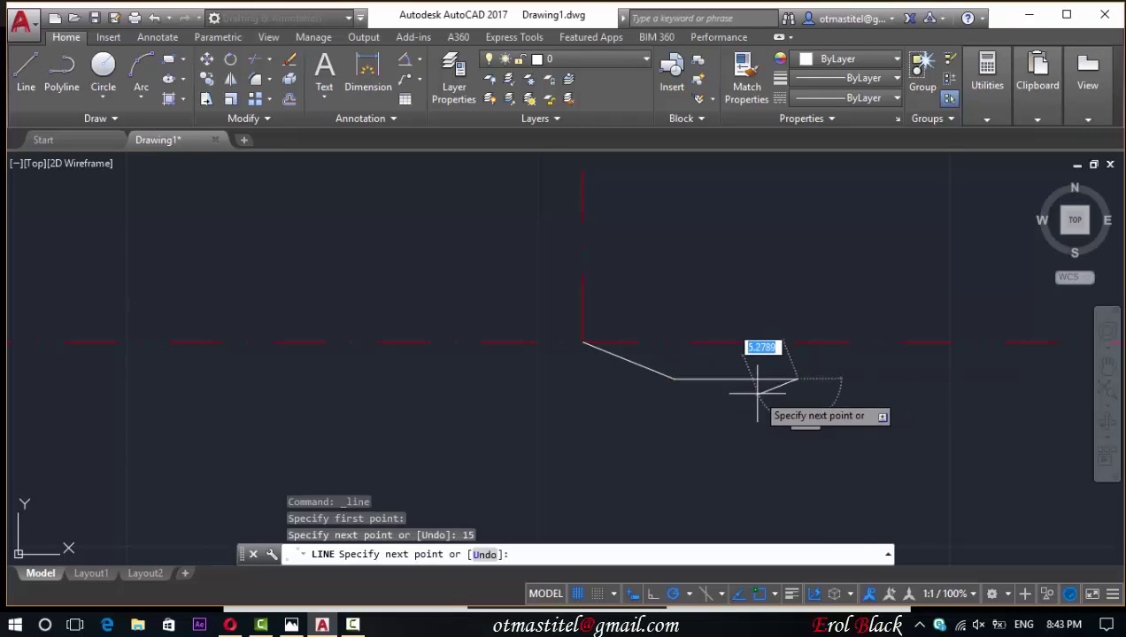
pyautogui.press('Escape')
# - Rotate the 15-unit line 54° about its left end so it angles upward
pyautogui.click(740, 367)
pyautogui.click(230, 59)
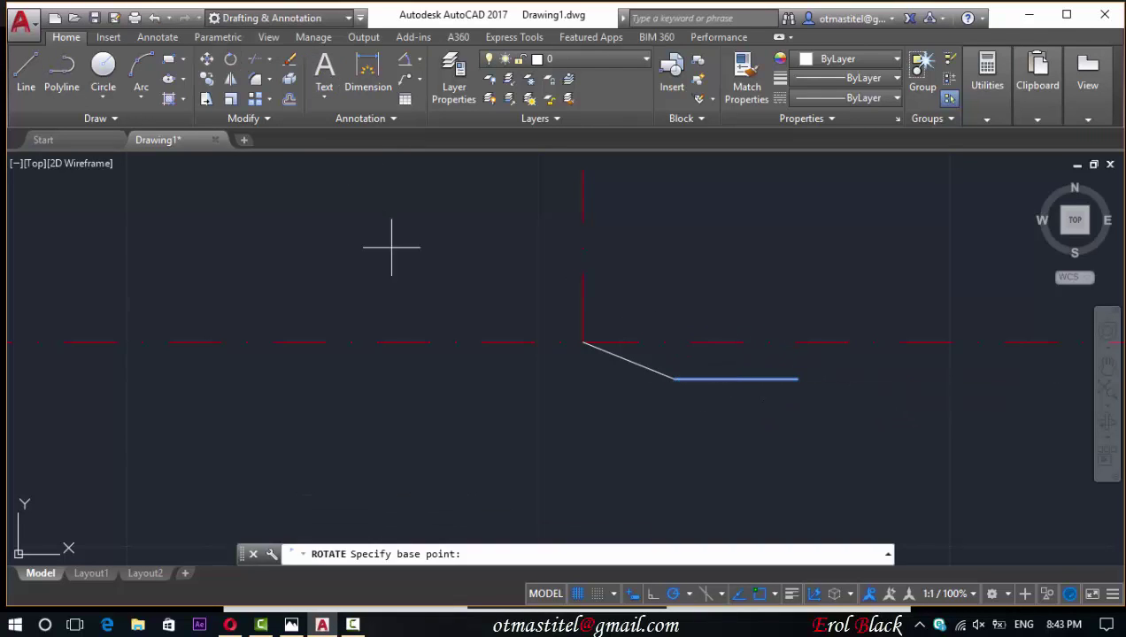
pyautogui.click(674, 379)
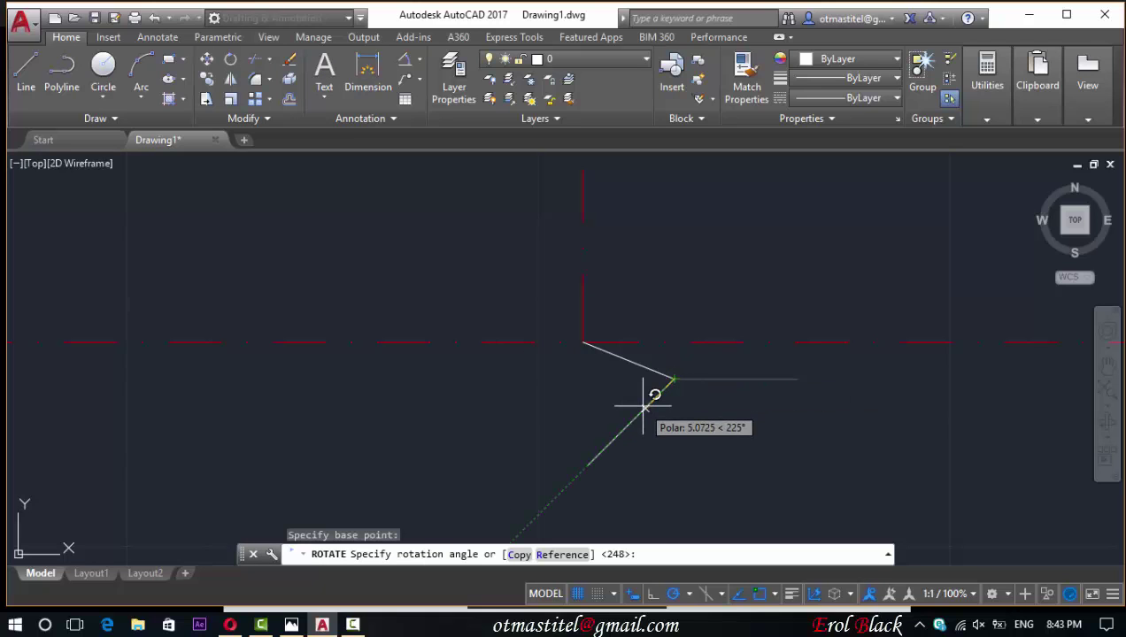
pyautogui.write('54')
pyautogui.press('Return')
pyautogui.press('Escape')
pyautogui.scroll(-3, 624, 279)
pyautogui.scroll(2, 677, 217)
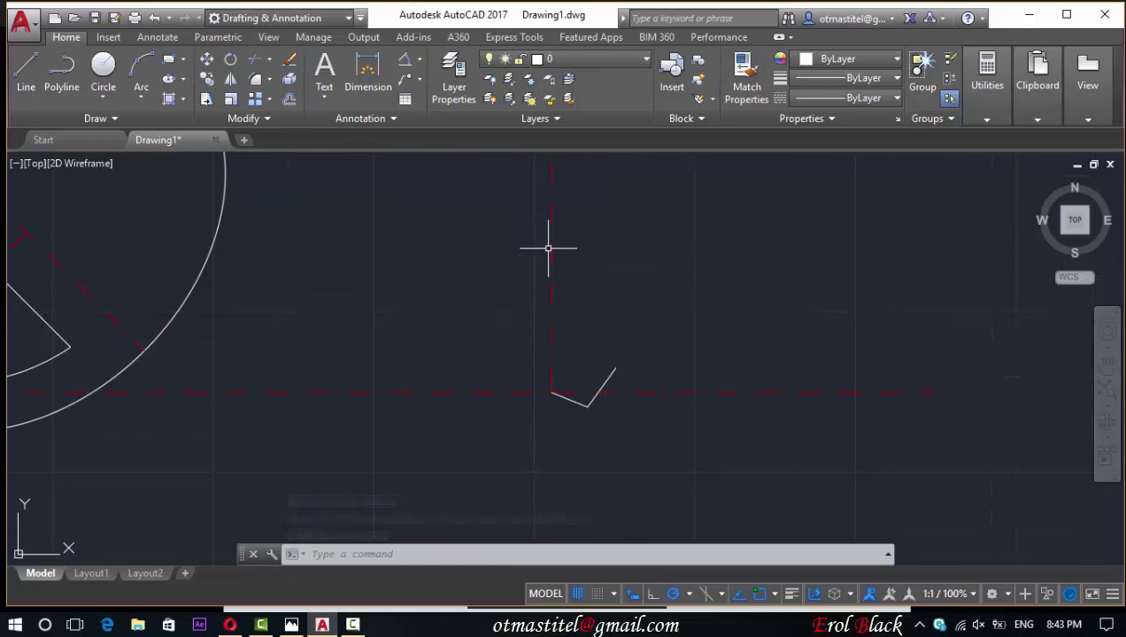
pyautogui.scroll(-5, 558, 256)
pyautogui.scroll(2, 517, 336)
# - Copy the vertical centre line in place at its lower end
pyautogui.scroll(2, 527, 402)
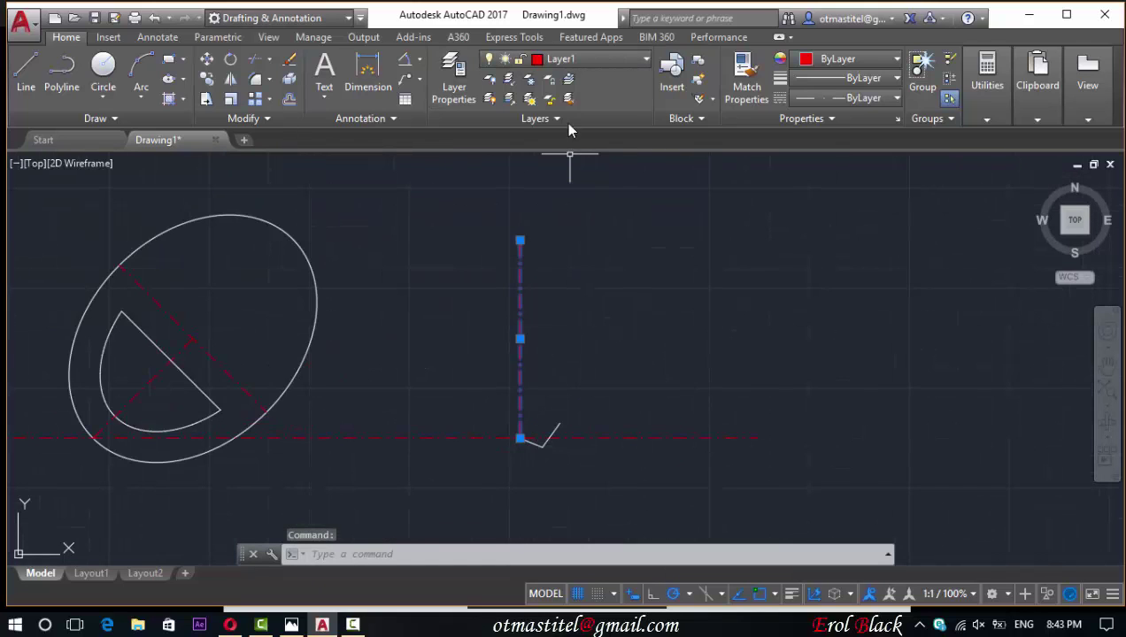
pyautogui.click(210, 91)
pyautogui.scroll(3, 518, 438)
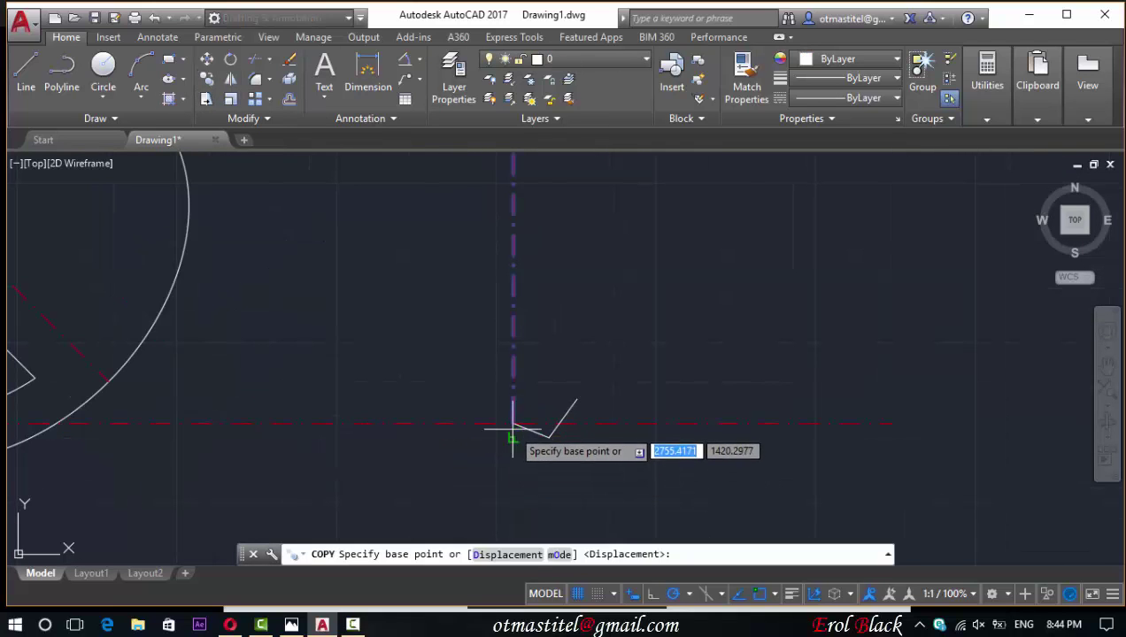
pyautogui.click(514, 423)
pyautogui.press('Escape')
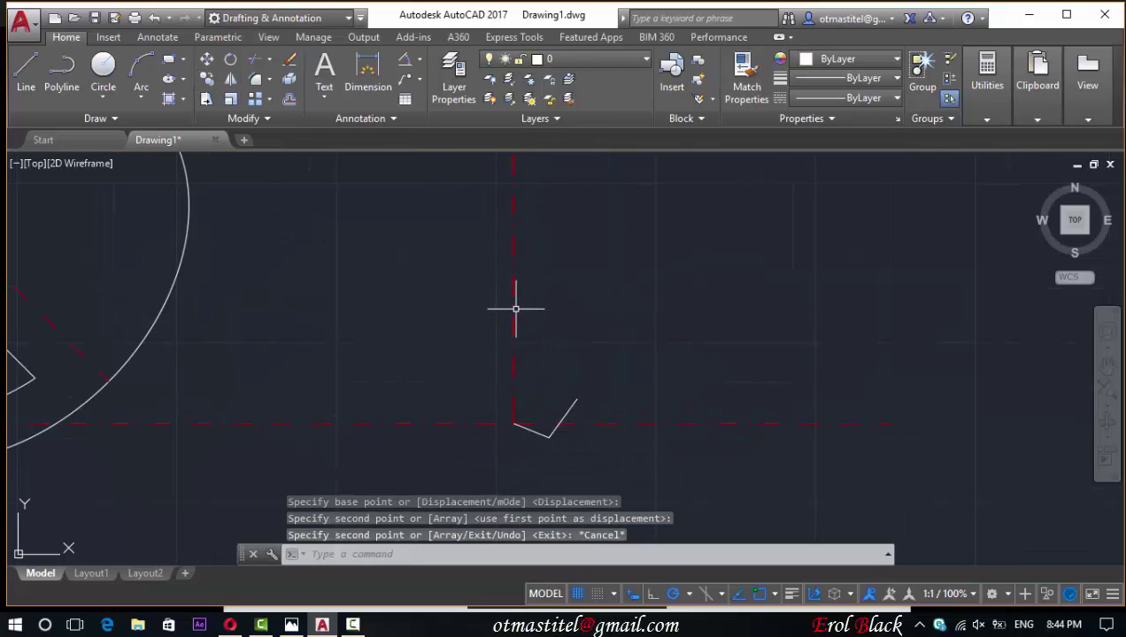
# - Rotate the copied centre line 315° about its lower end to make a 45° centre line
pyautogui.scroll(-2, 496, 256)
pyautogui.click(498, 252)
pyautogui.click(559, 311)
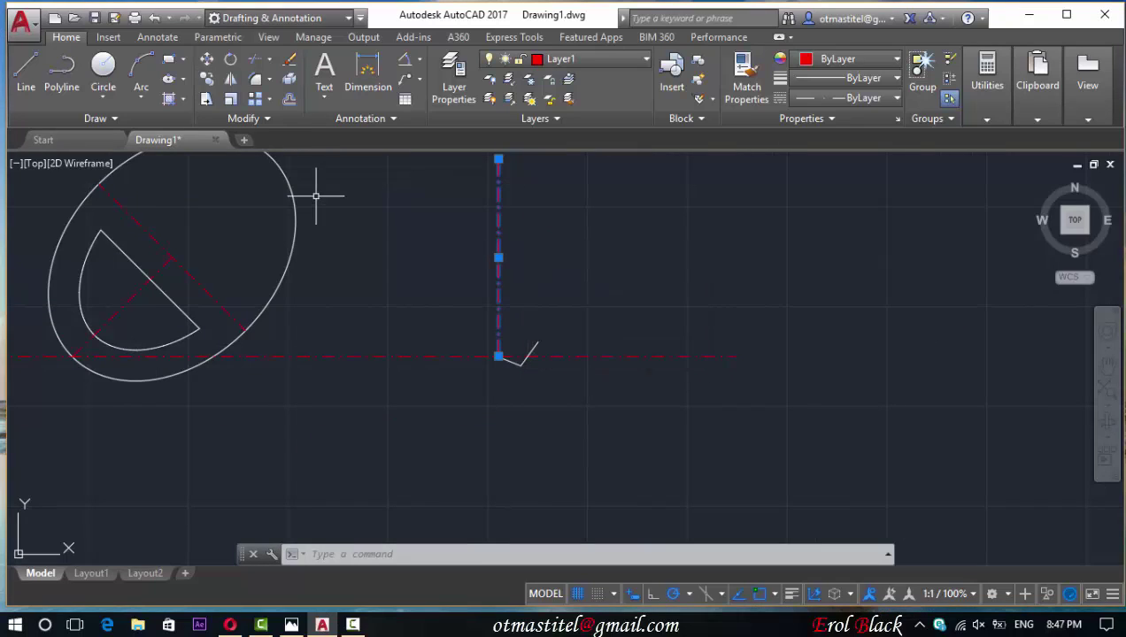
pyautogui.click(230, 61)
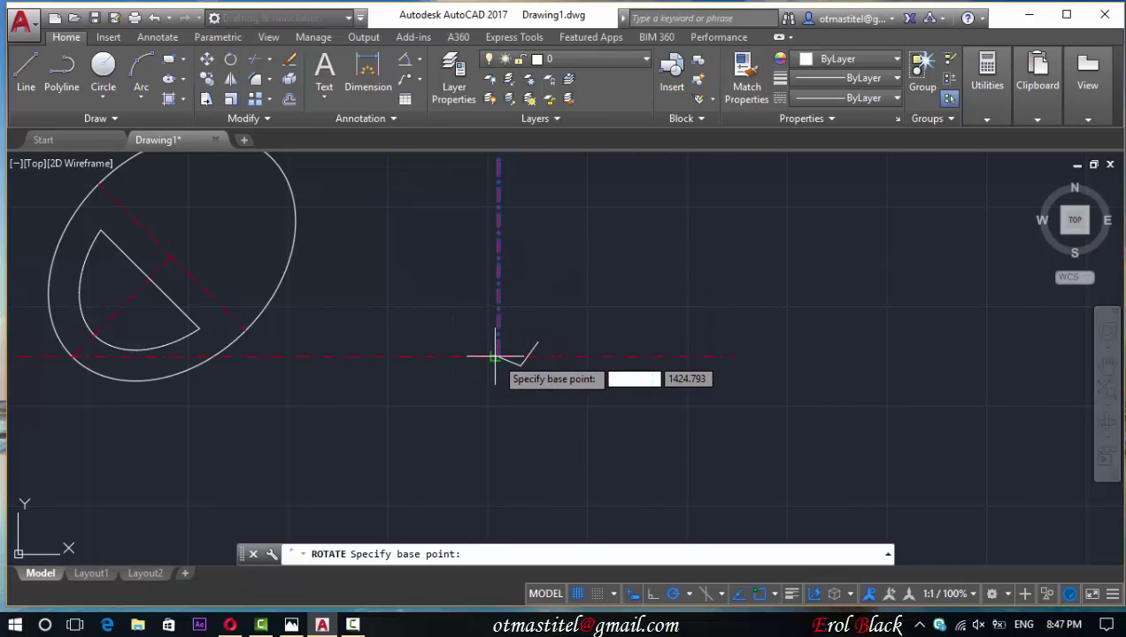
pyautogui.click(498, 357)
pyautogui.write('315')
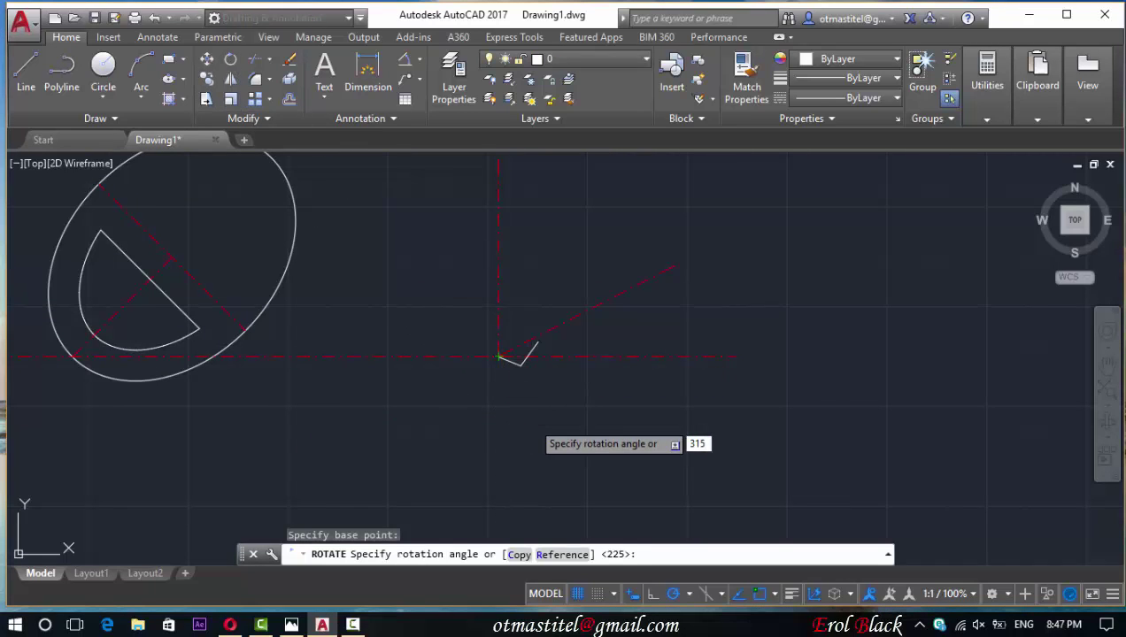
pyautogui.press('Return')
pyautogui.press('Escape')
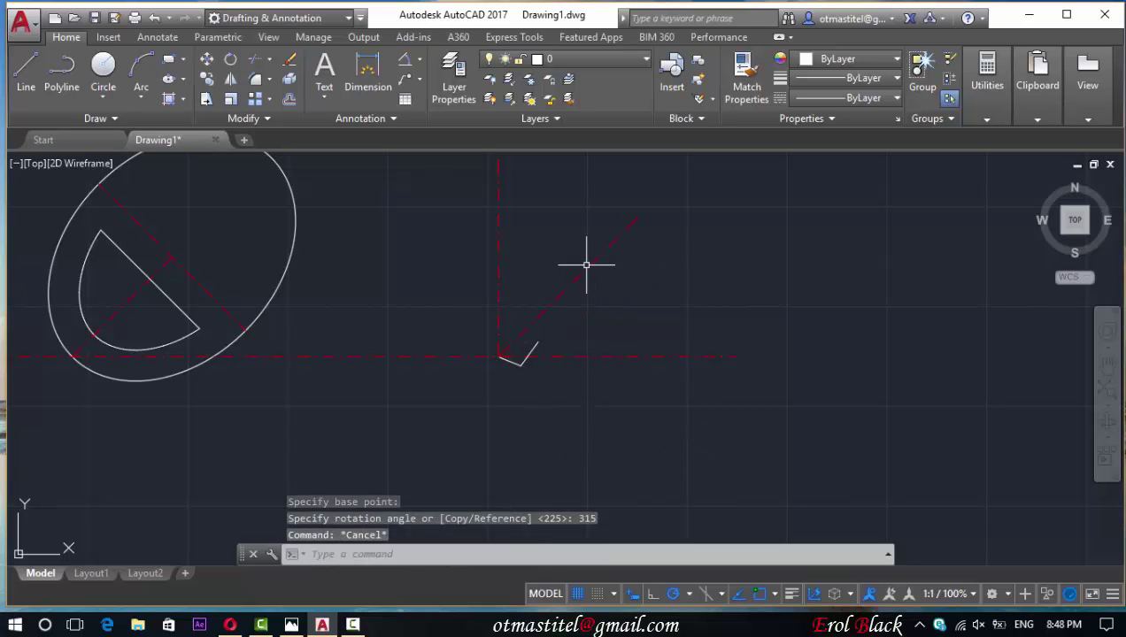
pyautogui.click(586, 266)
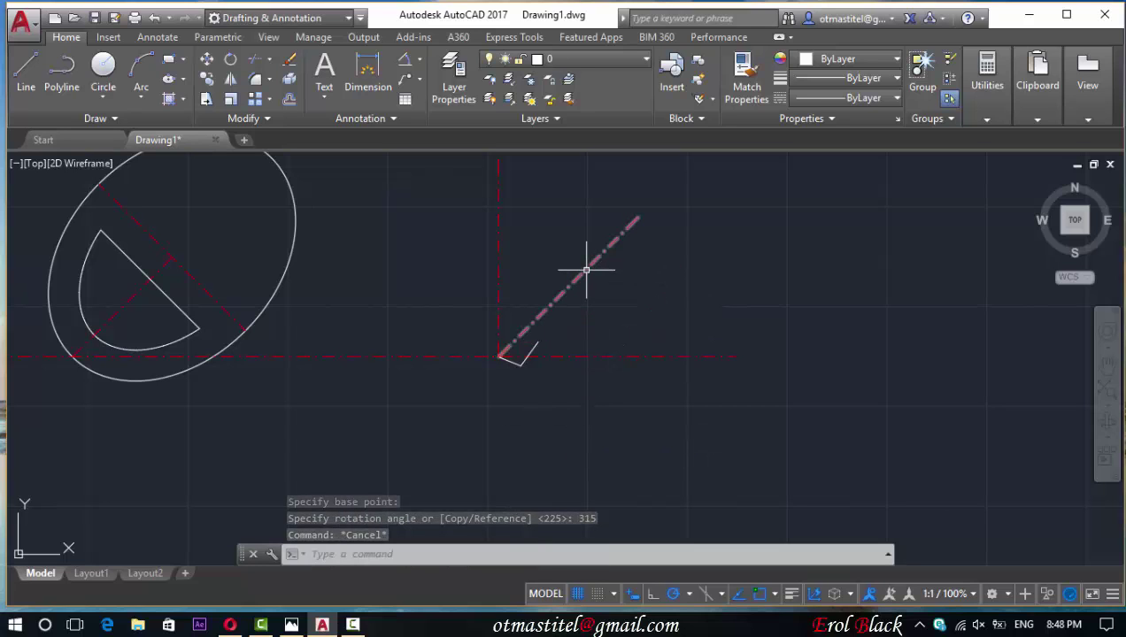
pyautogui.press('Escape')
# - Add a trial 135° angular dimension between the horizontal and 45° centre lines
pyautogui.click(405, 59)
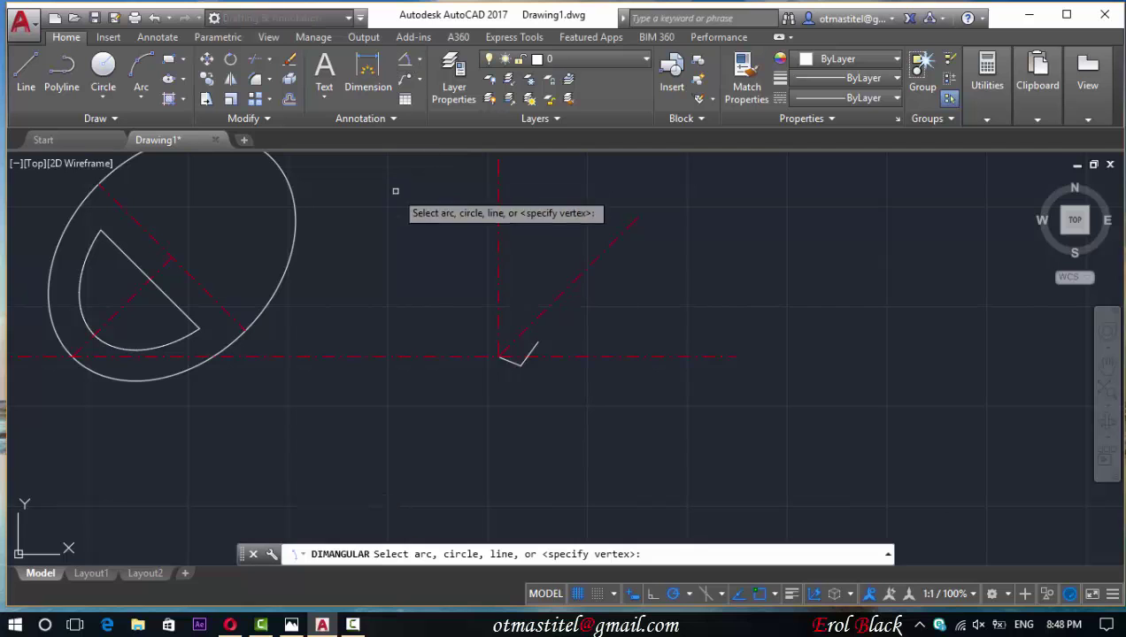
pyautogui.click(442, 354)
pyautogui.click(537, 315)
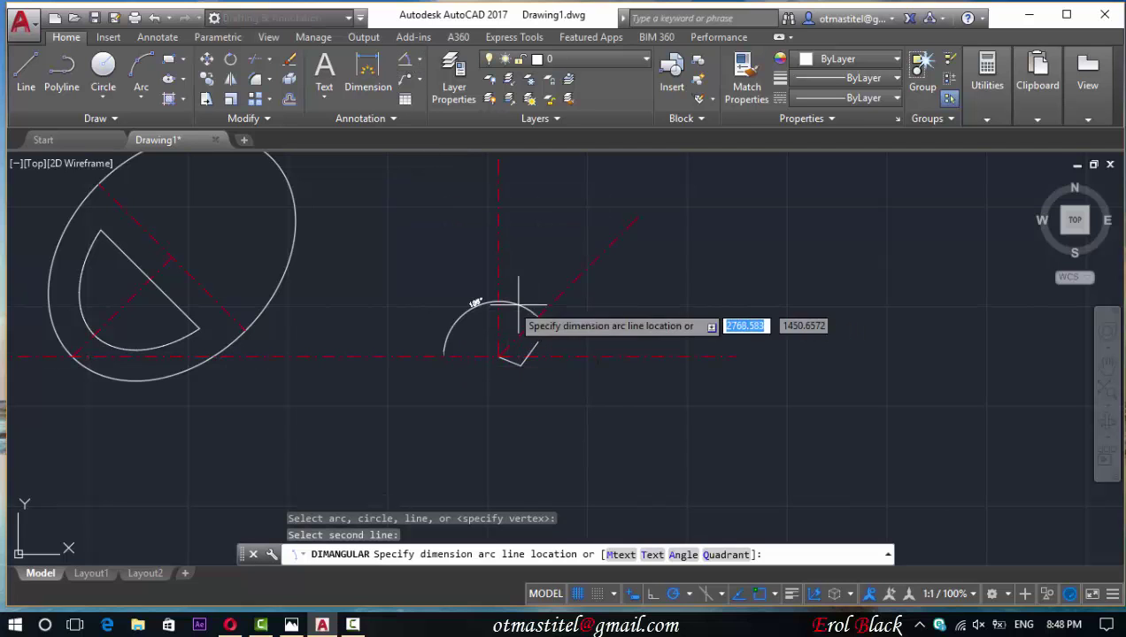
pyautogui.click(457, 281)
pyautogui.scroll(5, 457, 281)
pyautogui.scroll(-3, 343, 486)
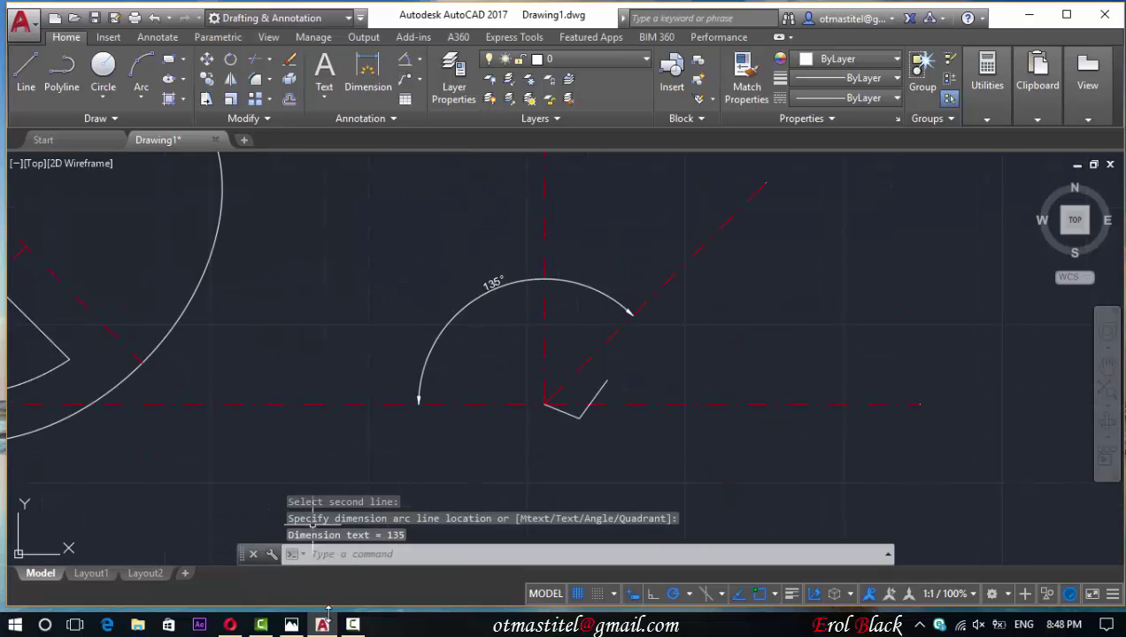
# - Compare against the reference drawing and delete the 135° angle dimension
pyautogui.click(291, 625)
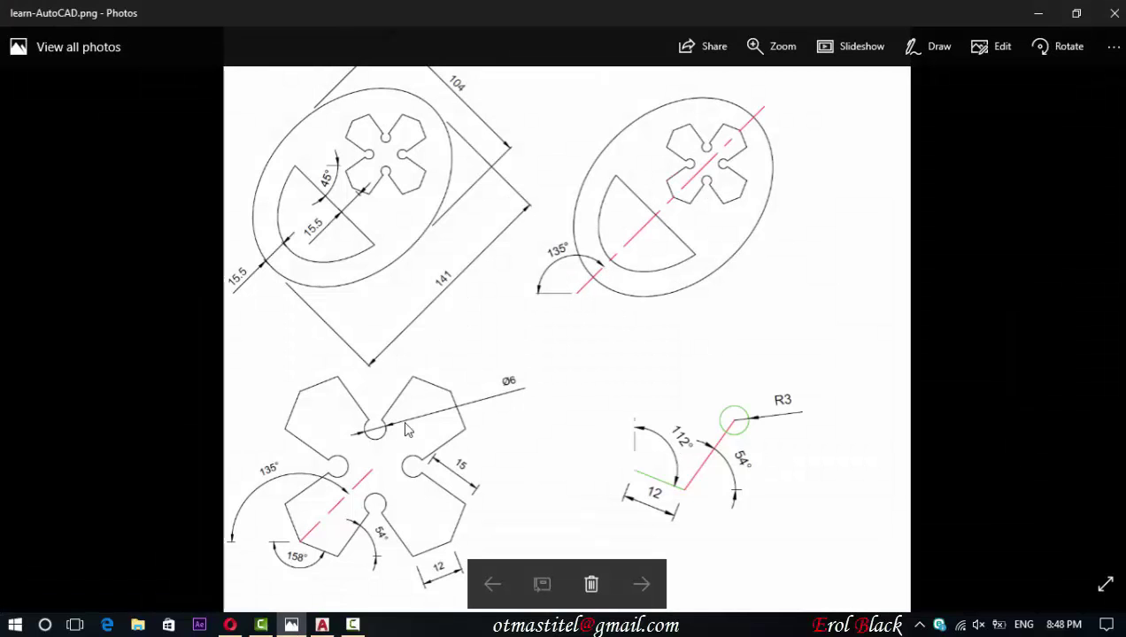
pyautogui.click(322, 625)
pyautogui.moveTo(491, 325); pyautogui.dragTo(430, 284)
pyautogui.press('Delete')
pyautogui.scroll(-2, 486, 283)
pyautogui.scroll(3, 540, 367)
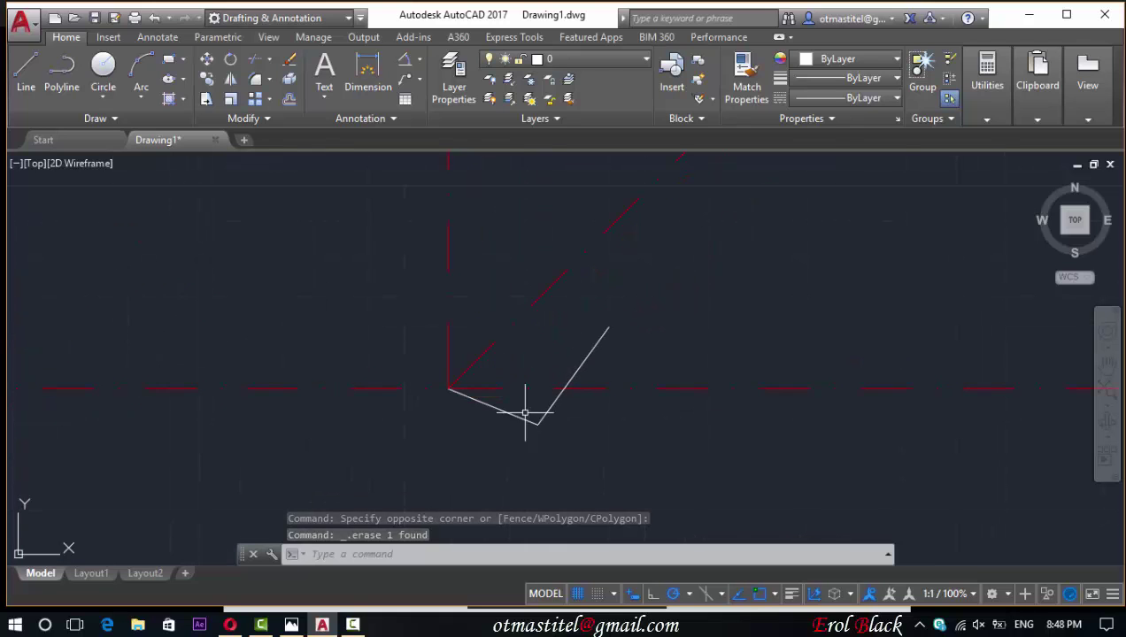
pyautogui.click(293, 624)
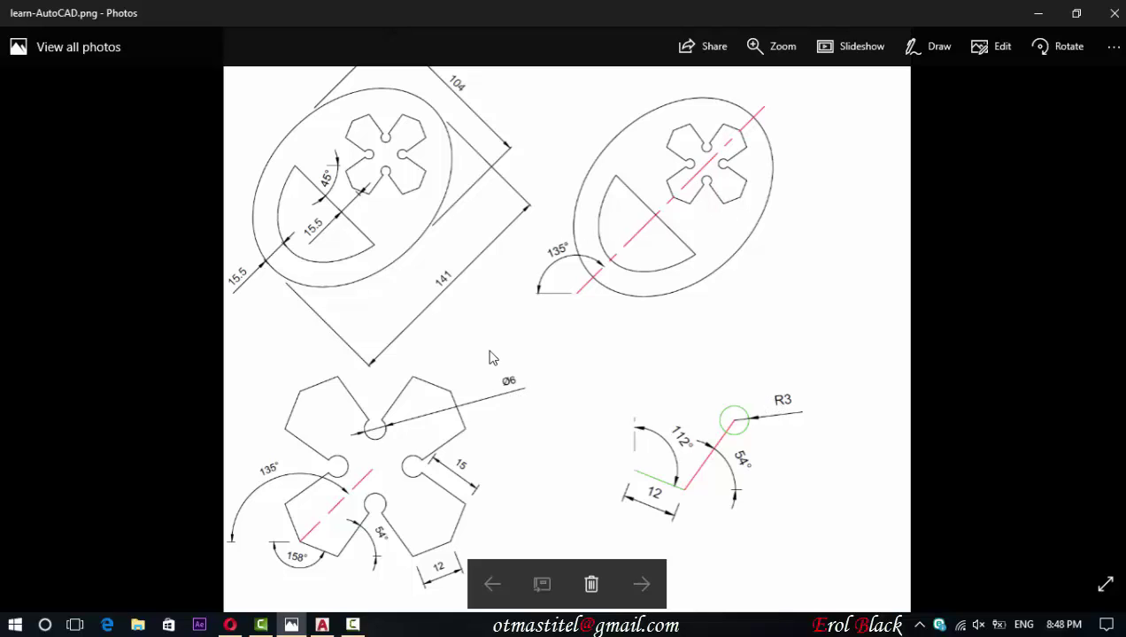
pyautogui.click(321, 623)
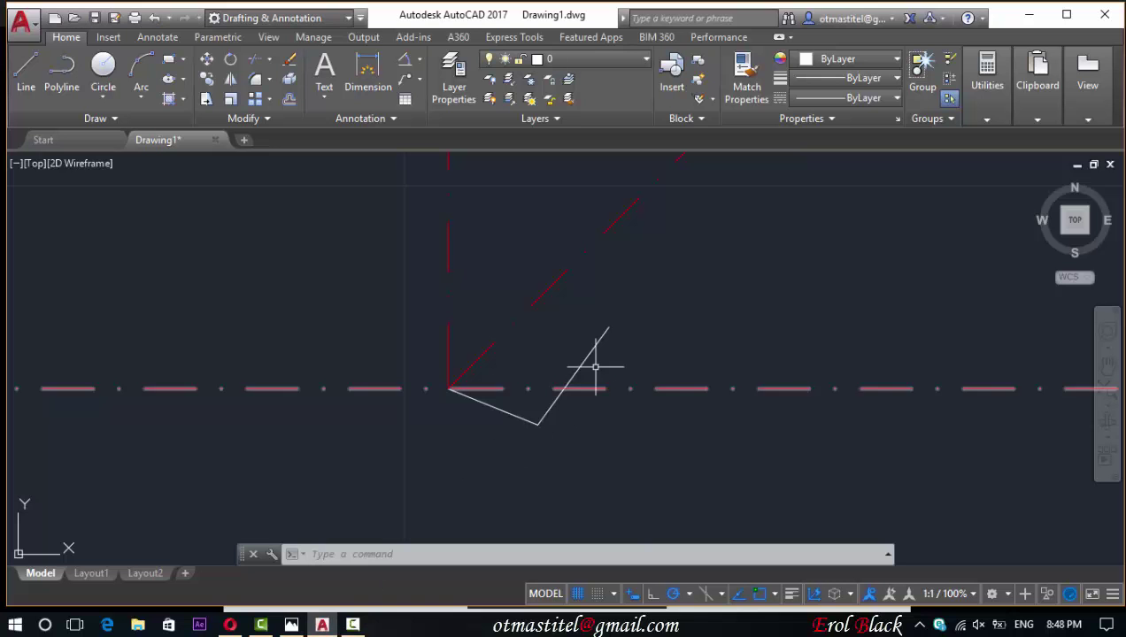
# - Draw an R3 circle centred on the upper end of the 54° line, then check the reference
pyautogui.click(103, 71)
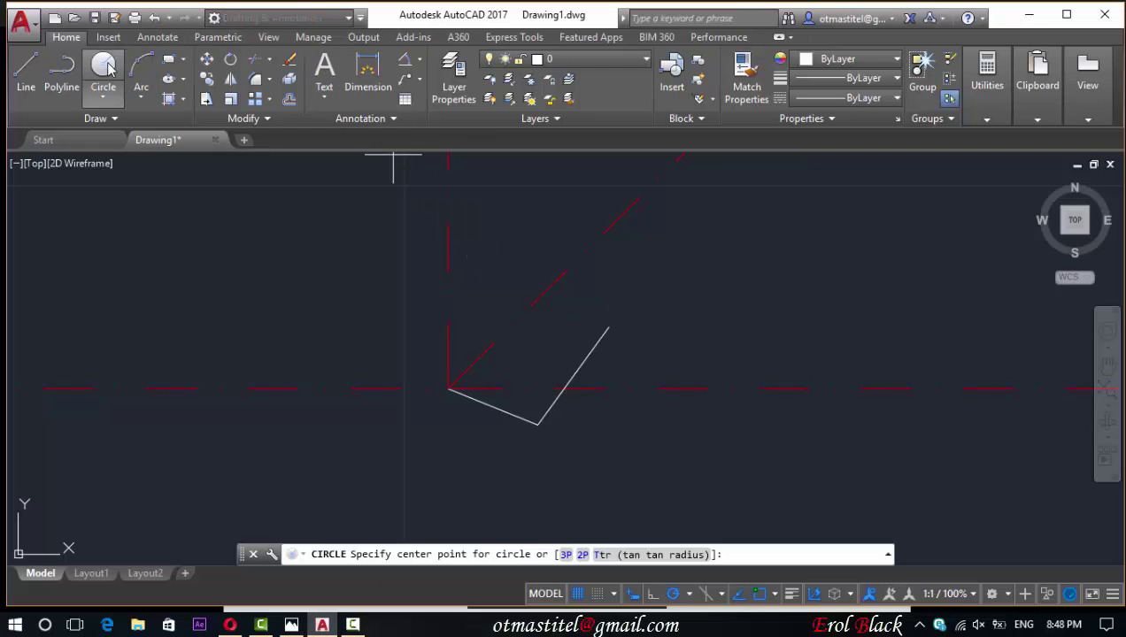
pyautogui.click(608, 329)
pyautogui.write('3')
pyautogui.press('Return')
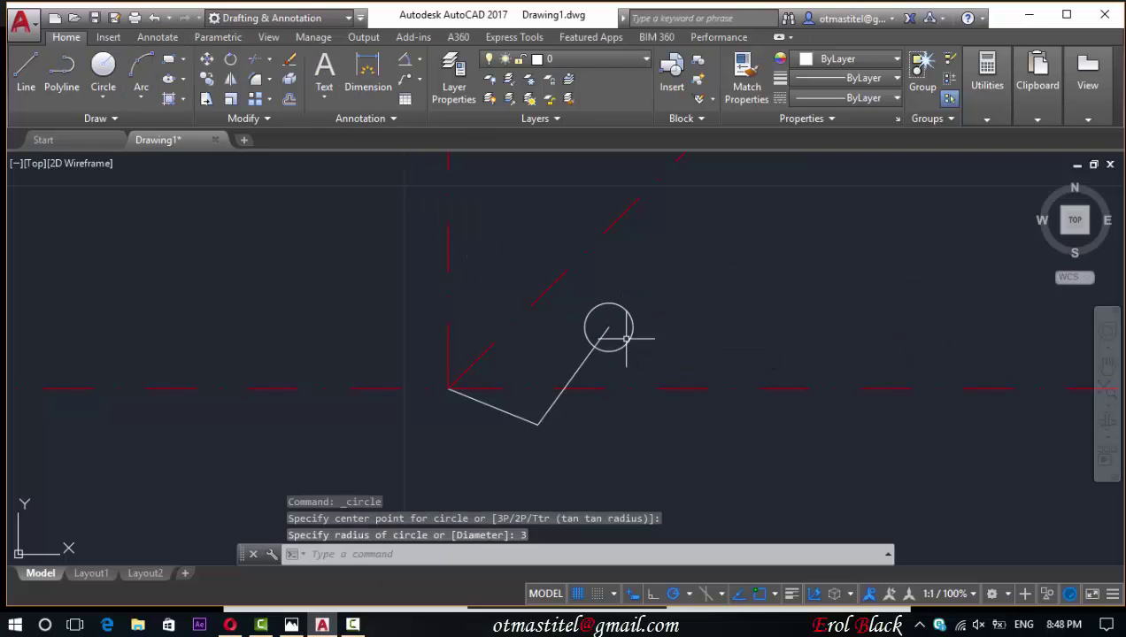
pyautogui.press('Escape')
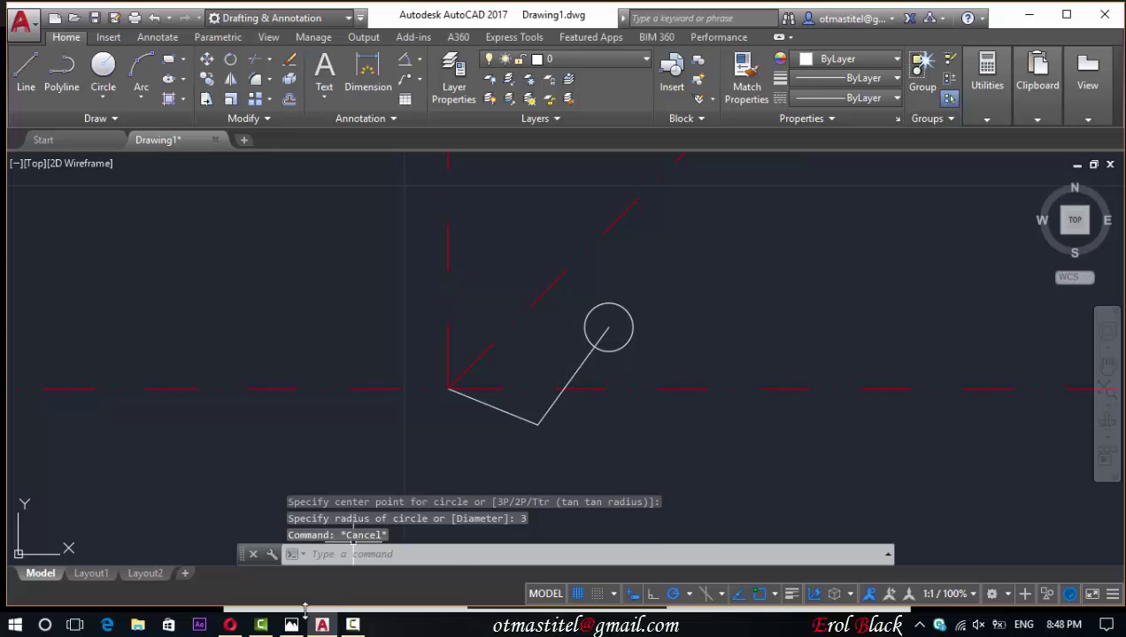
pyautogui.click(291, 624)
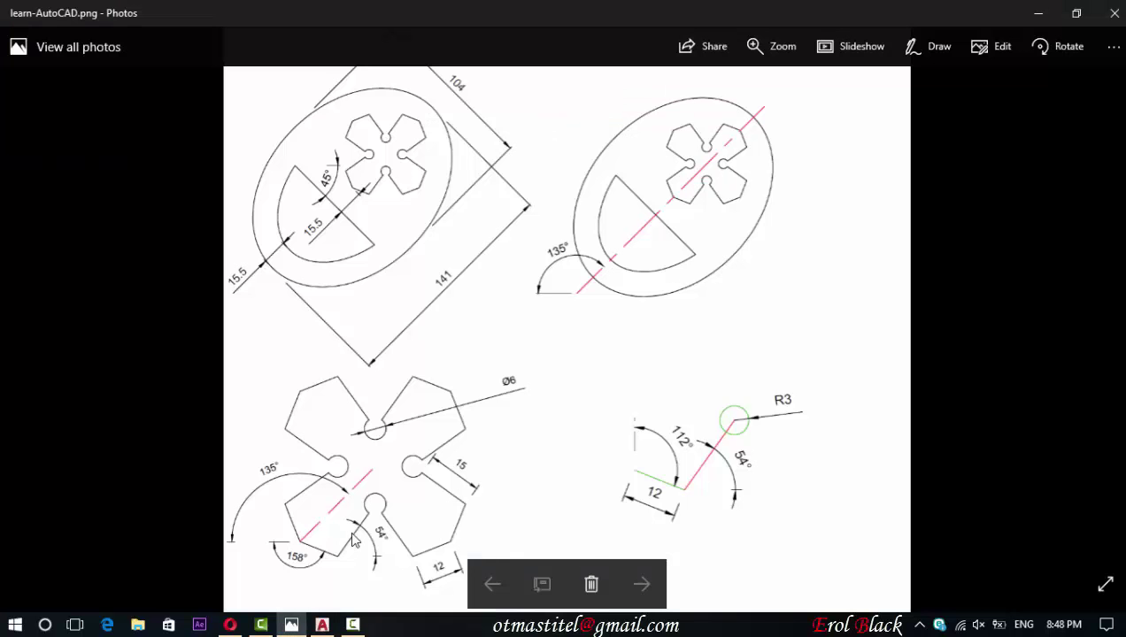
# - Mirror the bent polyline and its R3 circle across the 45° centre line, keeping the originals
pyautogui.click(322, 624)
pyautogui.moveTo(485, 395); pyautogui.dragTo(638, 335)
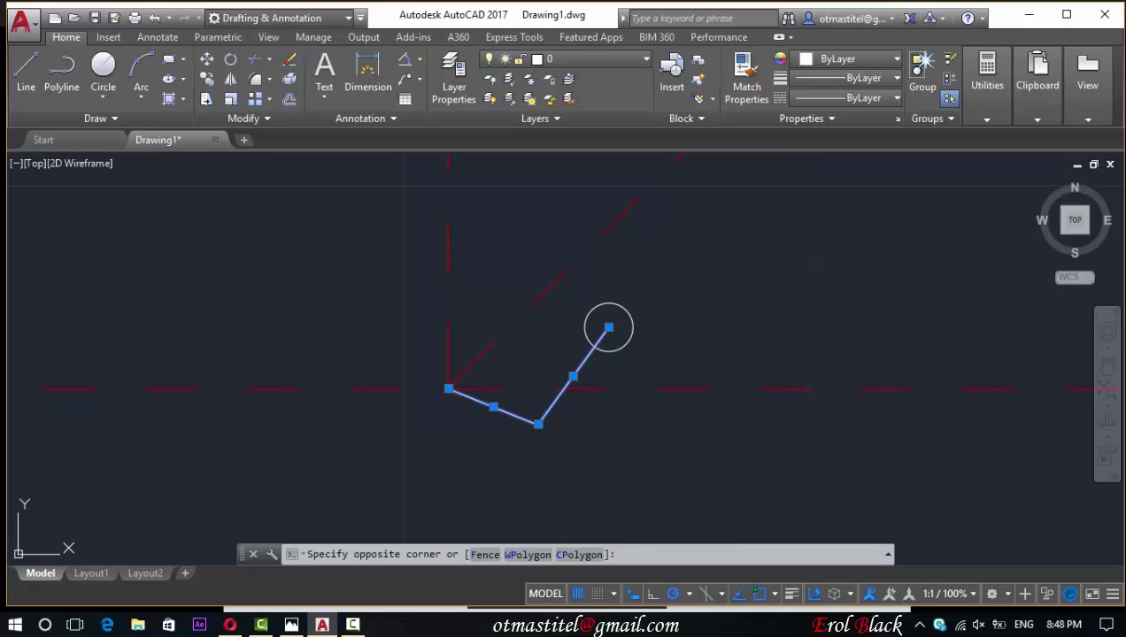
pyautogui.click(639, 335)
pyautogui.click(228, 99)
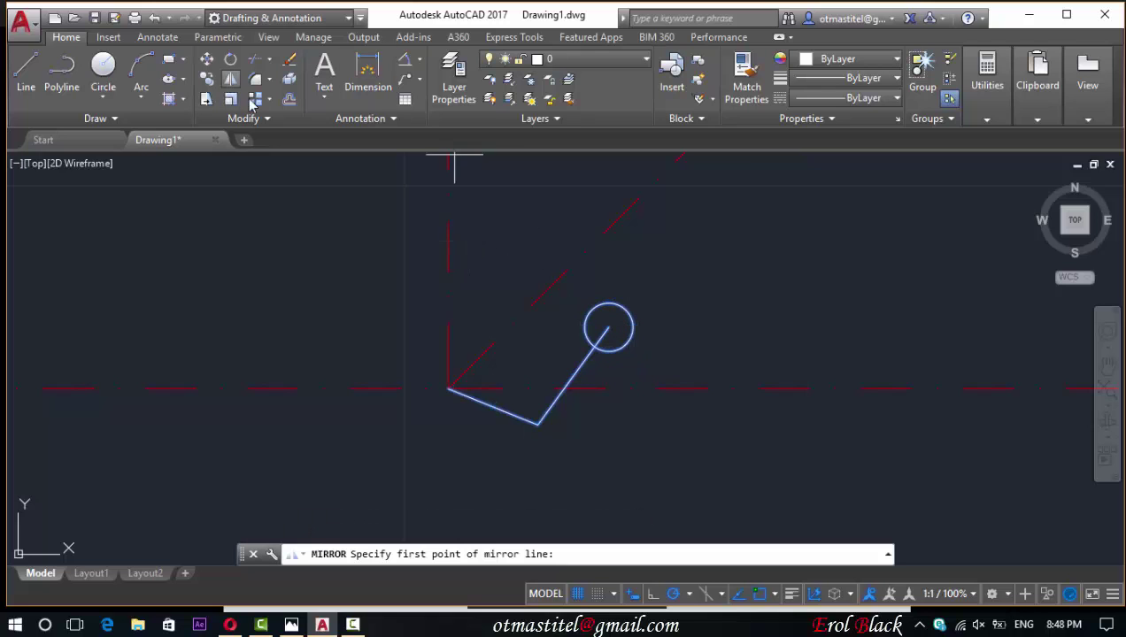
pyautogui.click(448, 388)
pyautogui.scroll(-2, 372, 460)
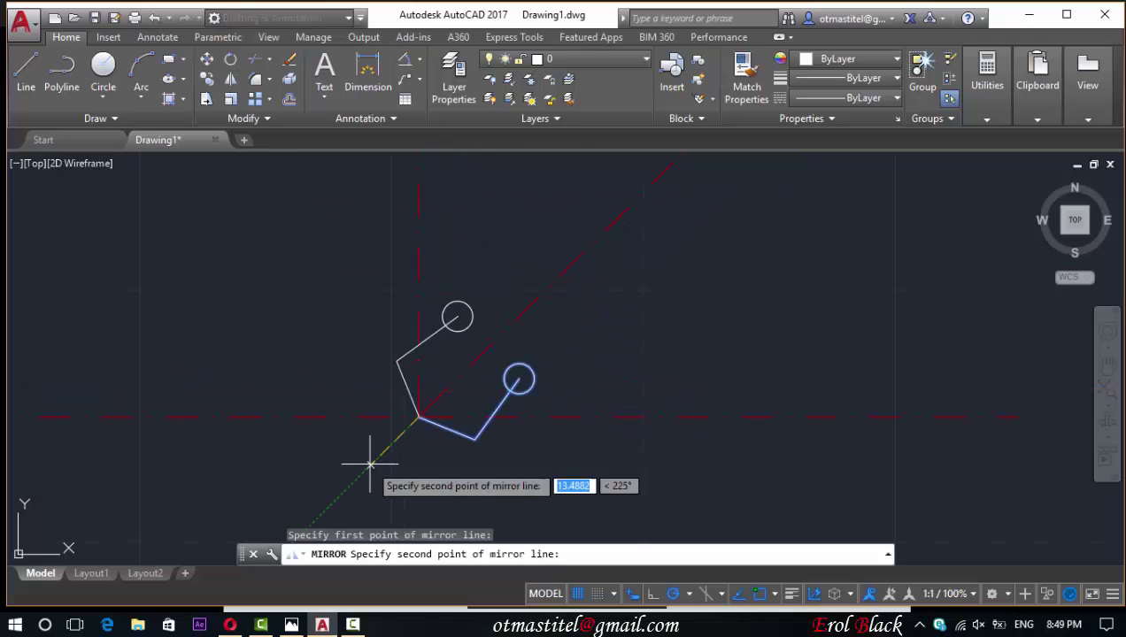
pyautogui.scroll(-3, 652, 188)
pyautogui.click(637, 214)
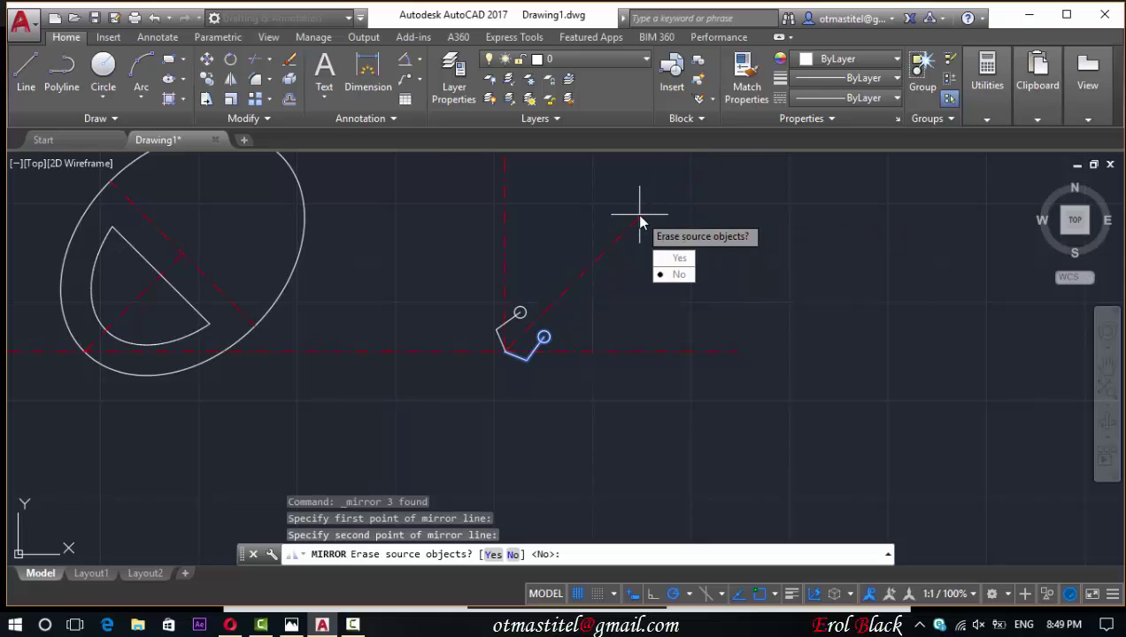
pyautogui.press('Escape')
pyautogui.scroll(2, 500, 318)
pyautogui.scroll(3, 500, 318)
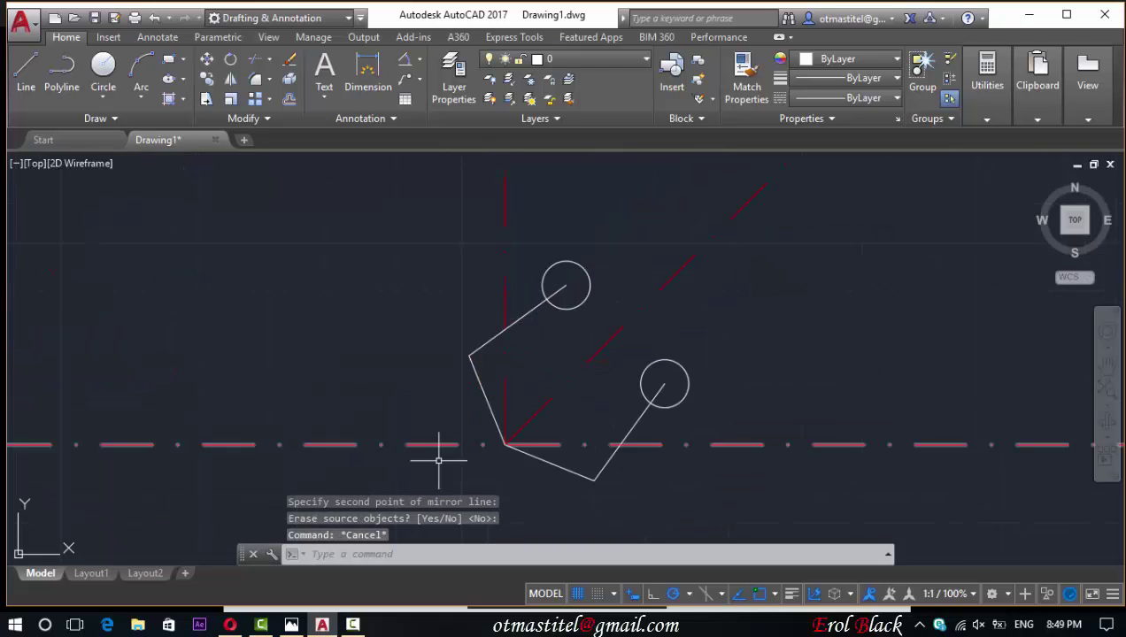
pyautogui.click(332, 625)
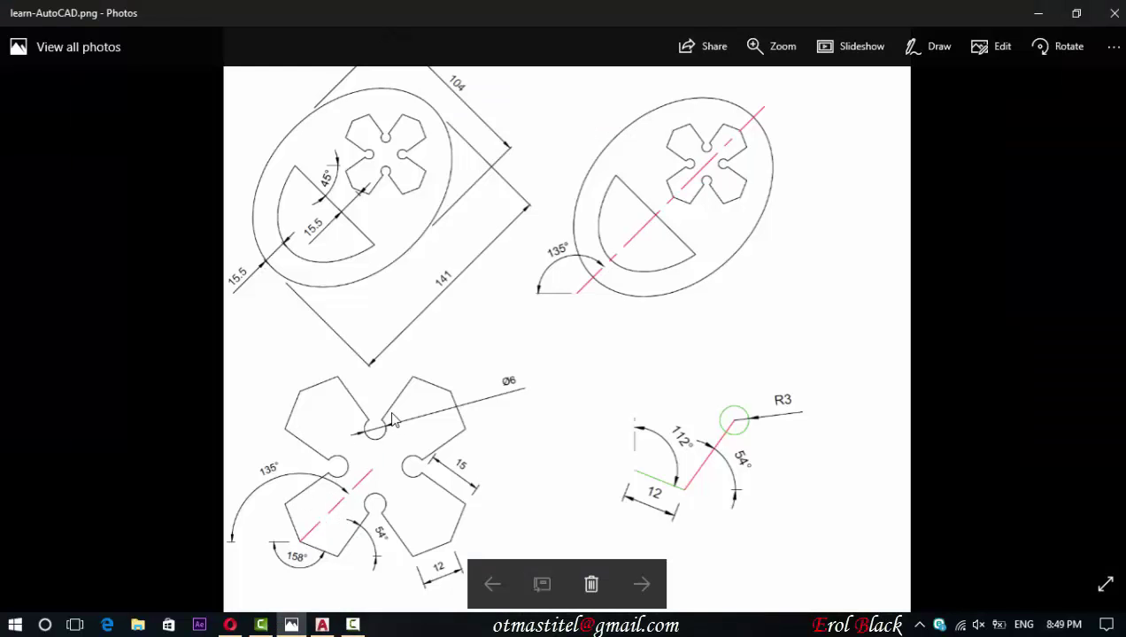
# - Mirror the half-petal outline and its circles across the diagonal centre line, keeping the source
pyautogui.click(302, 626)
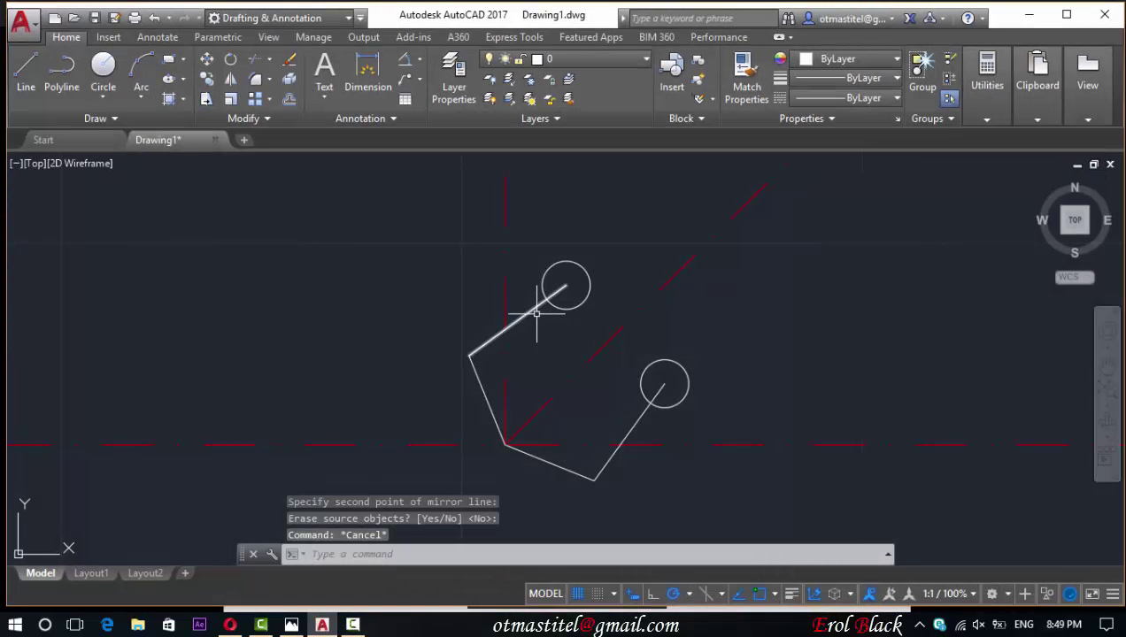
pyautogui.scroll(-2, 549, 425)
pyautogui.click(578, 448)
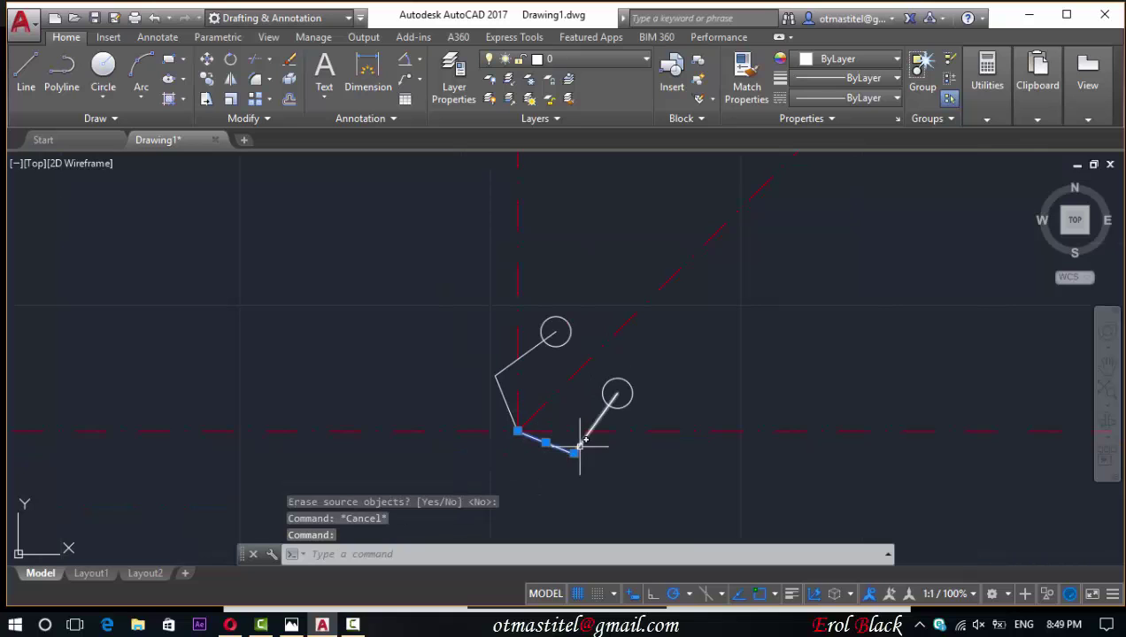
pyautogui.click(633, 414)
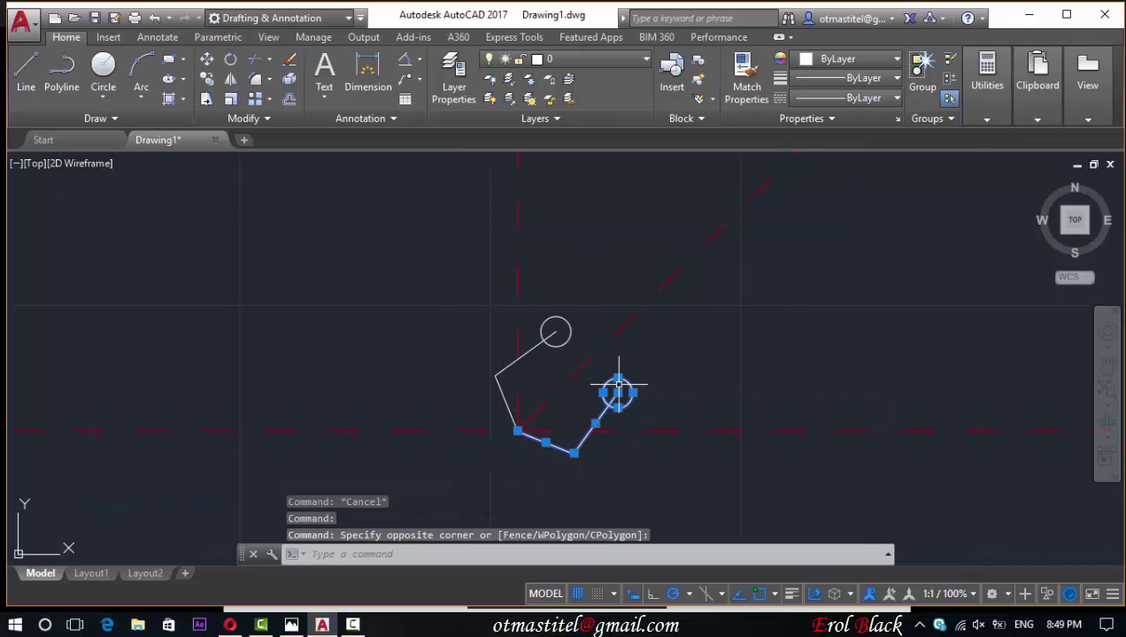
pyautogui.click(479, 370)
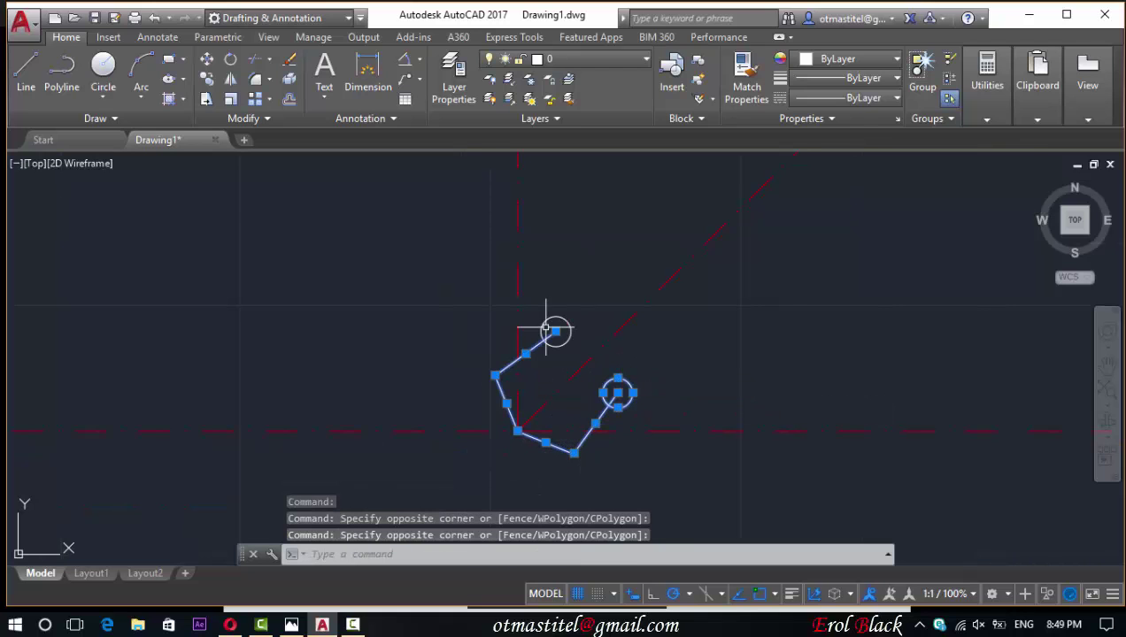
pyautogui.click(230, 79)
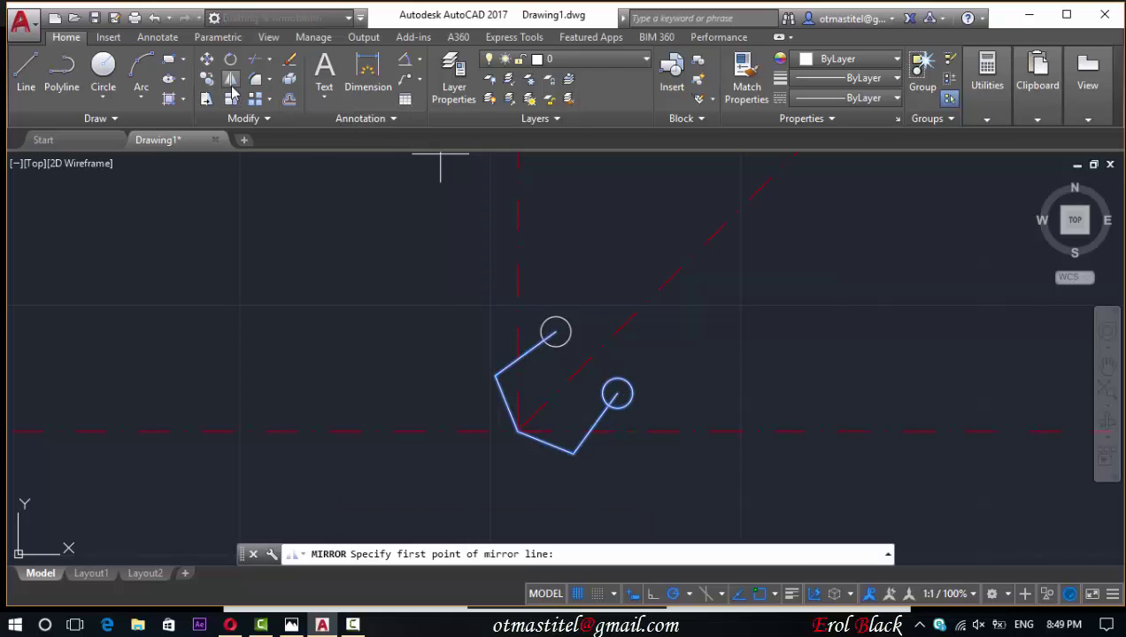
pyautogui.click(555, 331)
pyautogui.click(454, 325)
pyautogui.press('Return')
pyautogui.press('Escape')
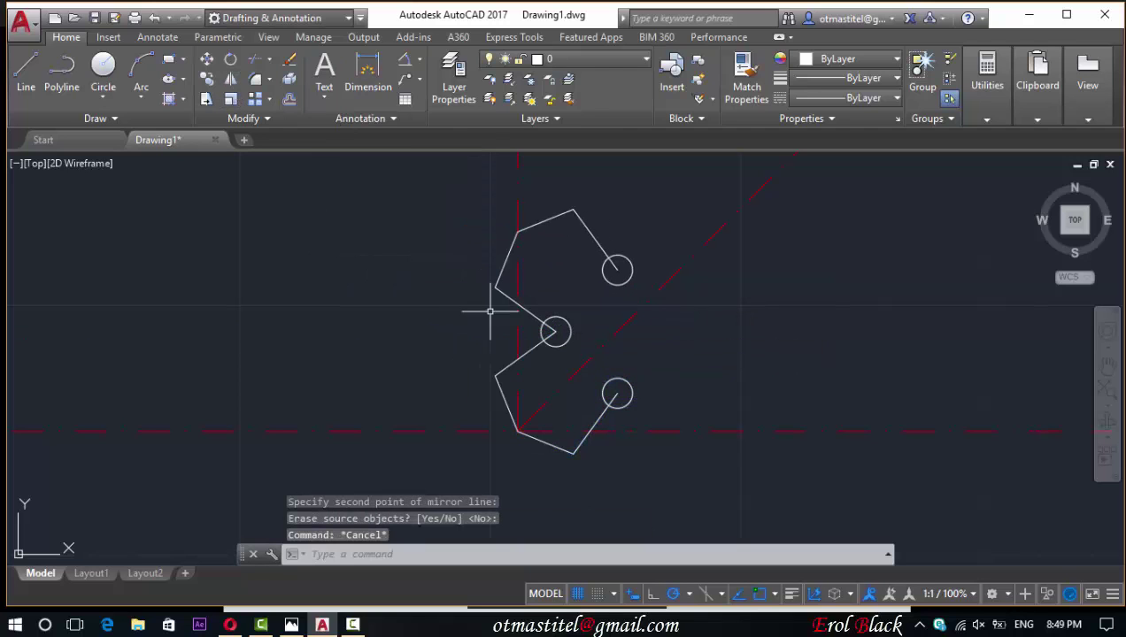
# - Mirror the left half of the cross through the top and lower circle centres, keeping the original
pyautogui.click(615, 395)
pyautogui.click(609, 405)
pyautogui.click(579, 248)
pyautogui.click(559, 209)
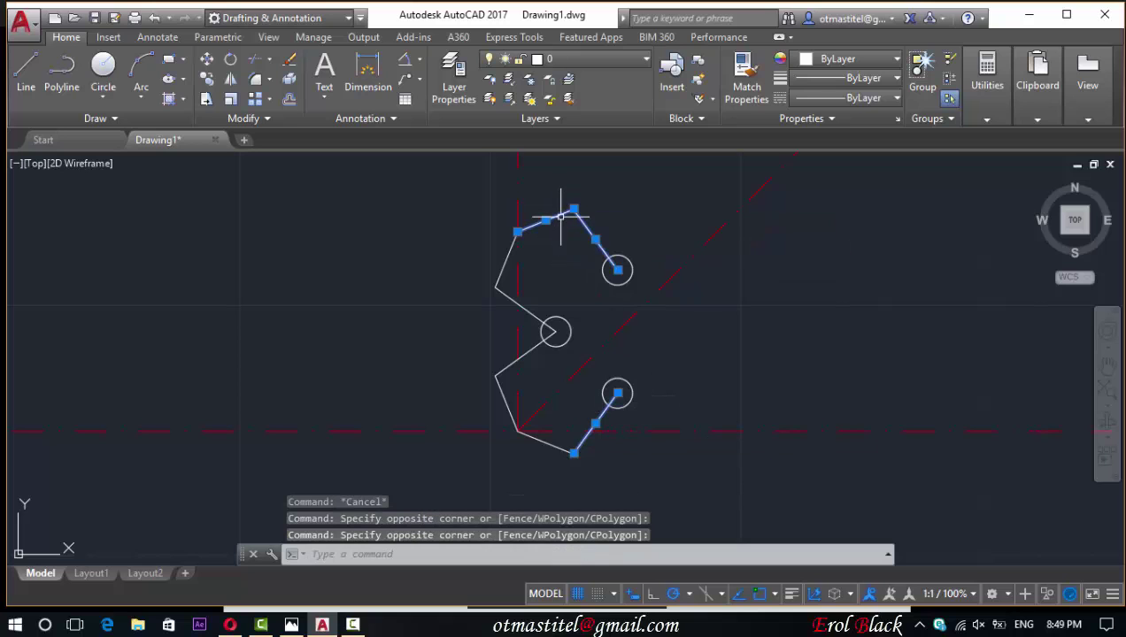
pyautogui.click(506, 287)
pyautogui.click(486, 263)
pyautogui.click(532, 352)
pyautogui.click(497, 377)
pyautogui.click(536, 452)
pyautogui.click(541, 441)
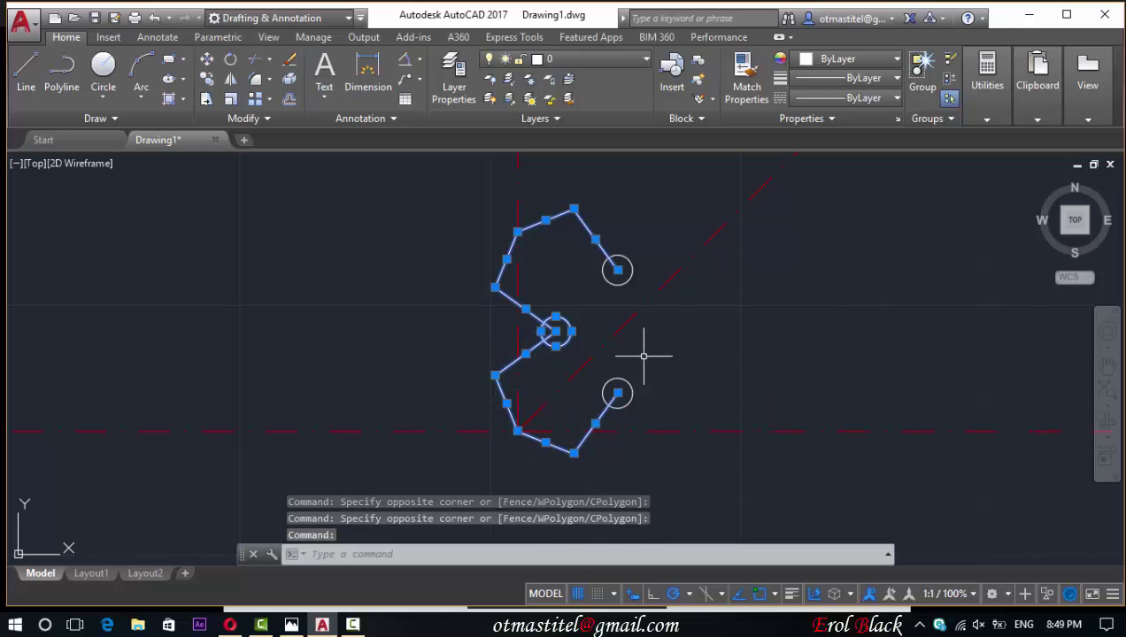
pyautogui.click(230, 79)
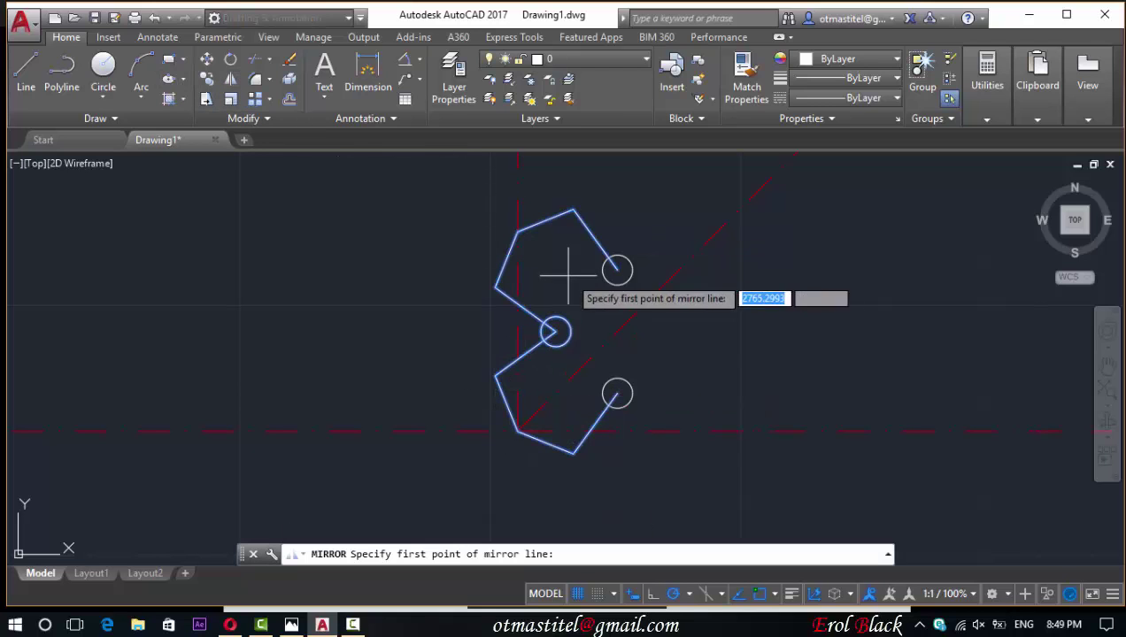
pyautogui.click(617, 270)
pyautogui.click(617, 394)
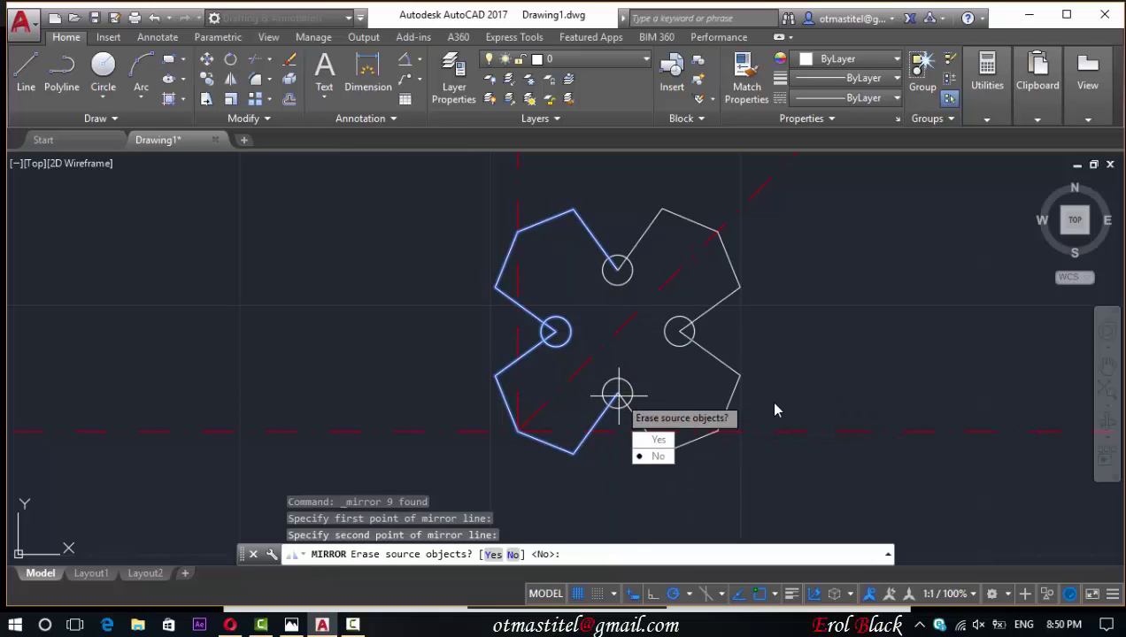
pyautogui.press('Return')
pyautogui.scroll(-2, 543, 283)
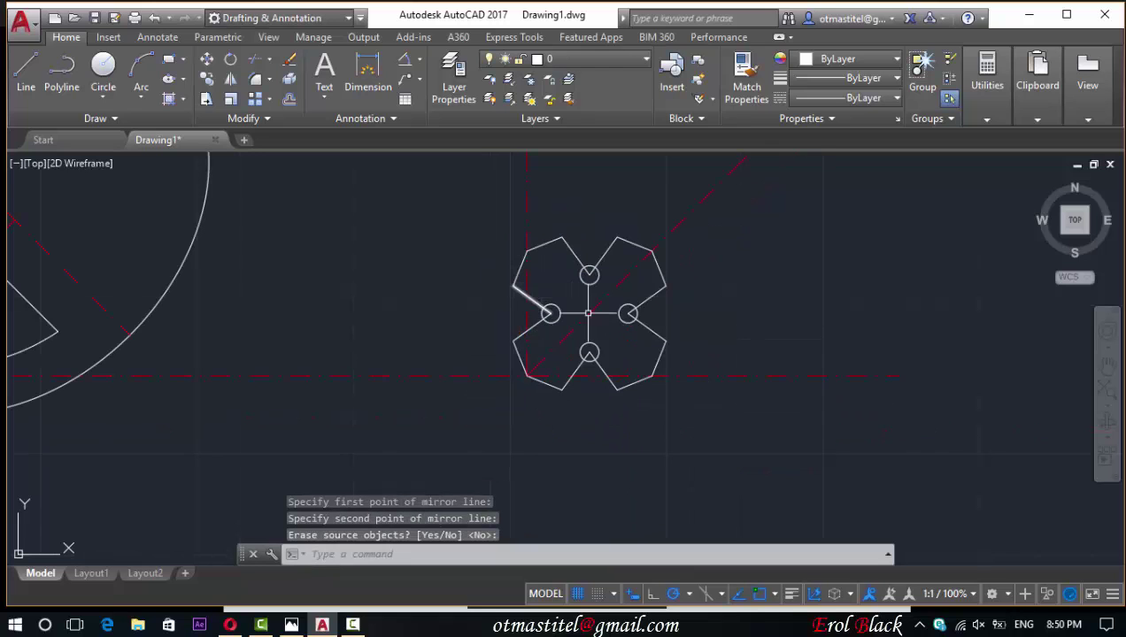
pyautogui.click(291, 624)
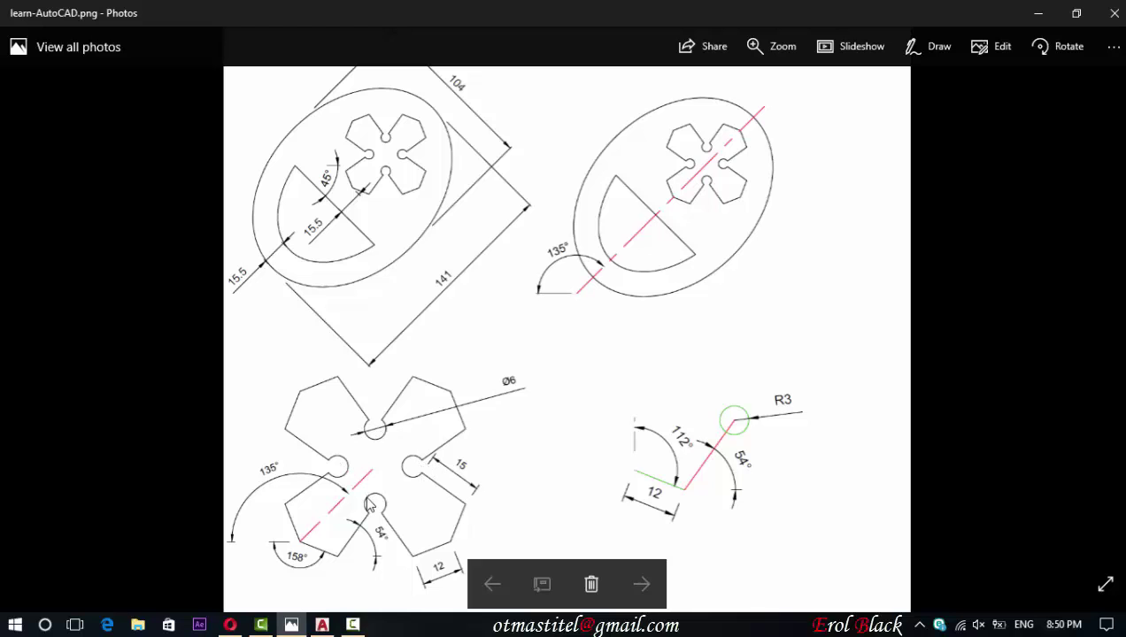
# - Try trimming the lines inside the right circle, then cancel
pyautogui.click(291, 624)
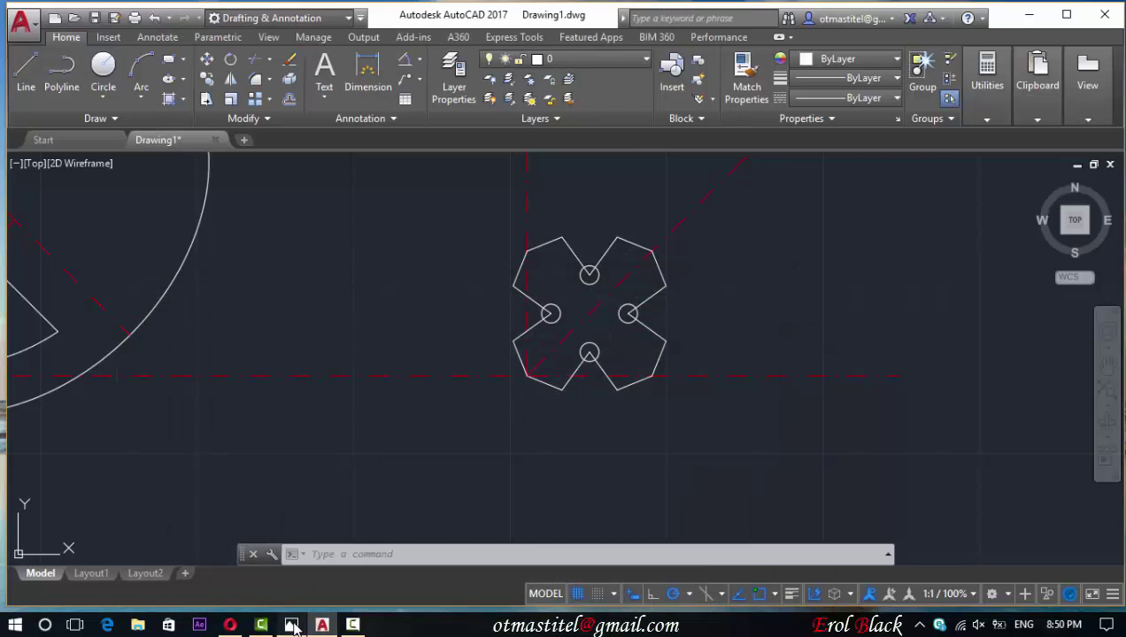
pyautogui.scroll(2, 617, 307)
pyautogui.scroll(1, 617, 308)
pyautogui.scroll(1, 615, 310)
pyautogui.click(622, 282)
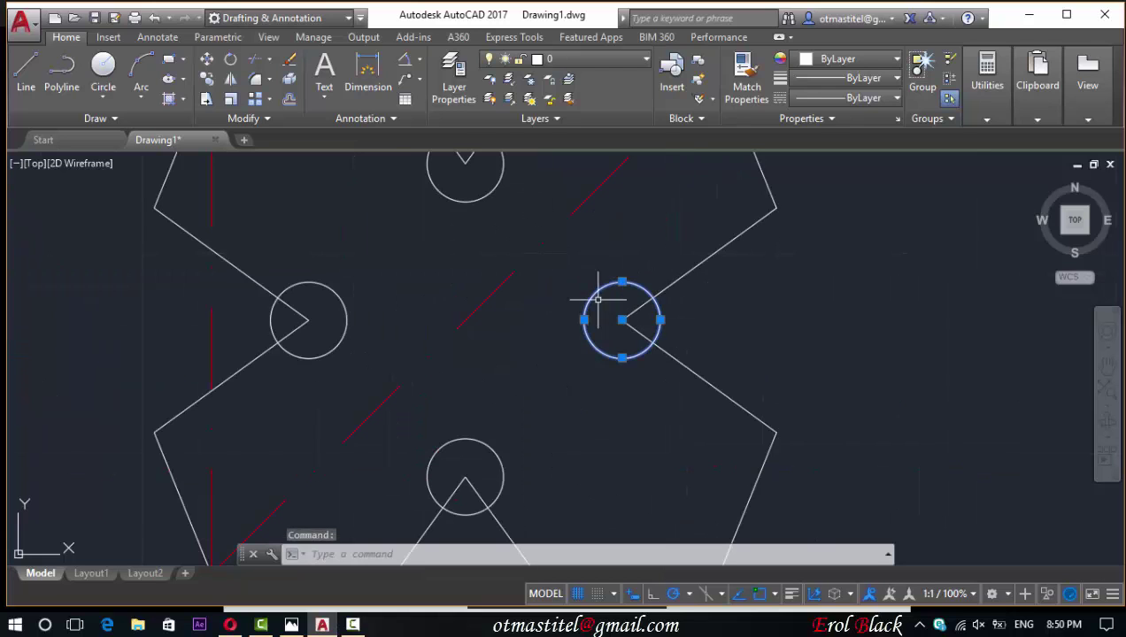
pyautogui.click(254, 59)
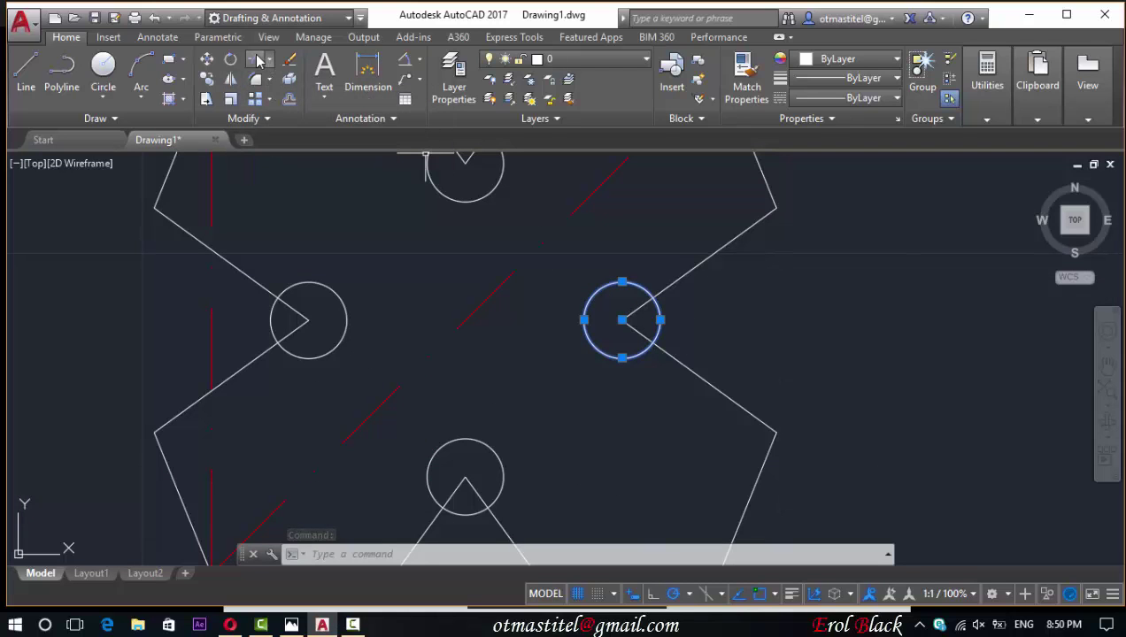
pyautogui.click(619, 320)
pyautogui.press('Escape')
# - Trim away the line segments inside the top, left and bottom circles
pyautogui.scroll(-2, 452, 220)
pyautogui.click(462, 196)
pyautogui.click(454, 184)
pyautogui.click(365, 292)
pyautogui.click(354, 283)
pyautogui.click(495, 371)
pyautogui.click(473, 365)
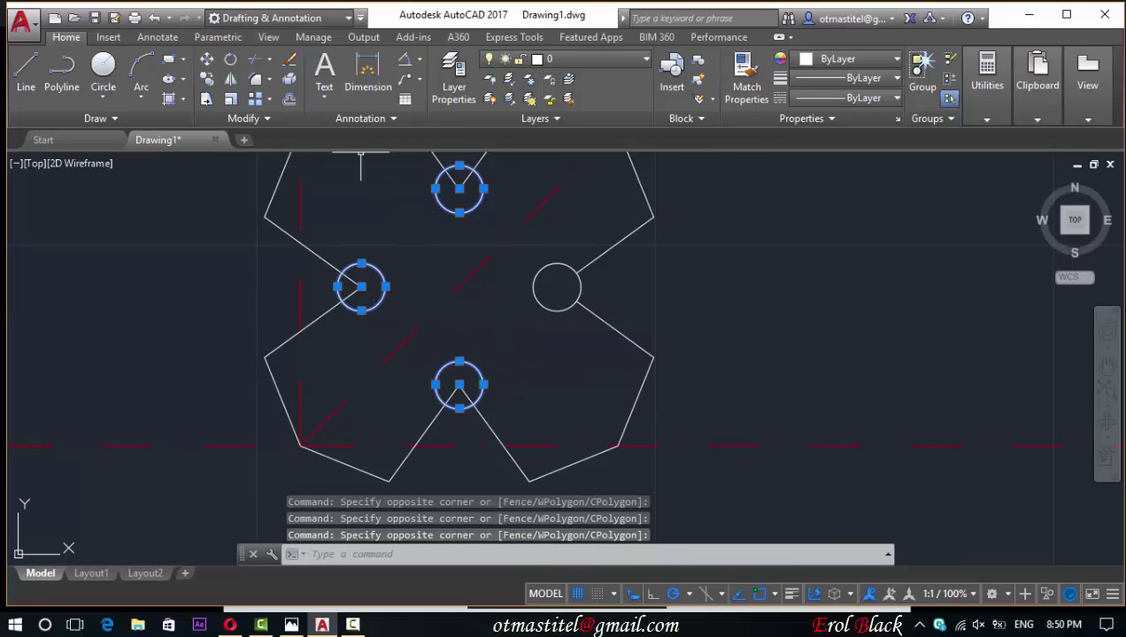
pyautogui.click(255, 59)
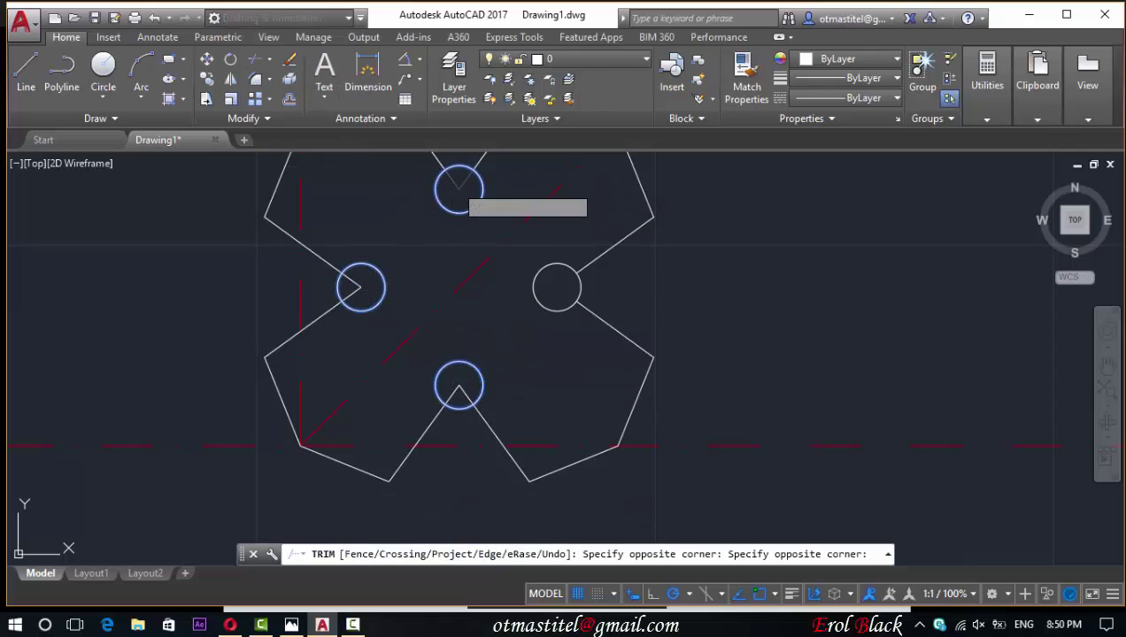
pyautogui.click(461, 185)
pyautogui.click(356, 283)
pyautogui.click(365, 290)
pyautogui.click(463, 375)
pyautogui.click(469, 390)
pyautogui.press('Escape')
# - Select the petal lines around all four circles as trim boundaries
pyautogui.click(630, 263)
pyautogui.click(611, 226)
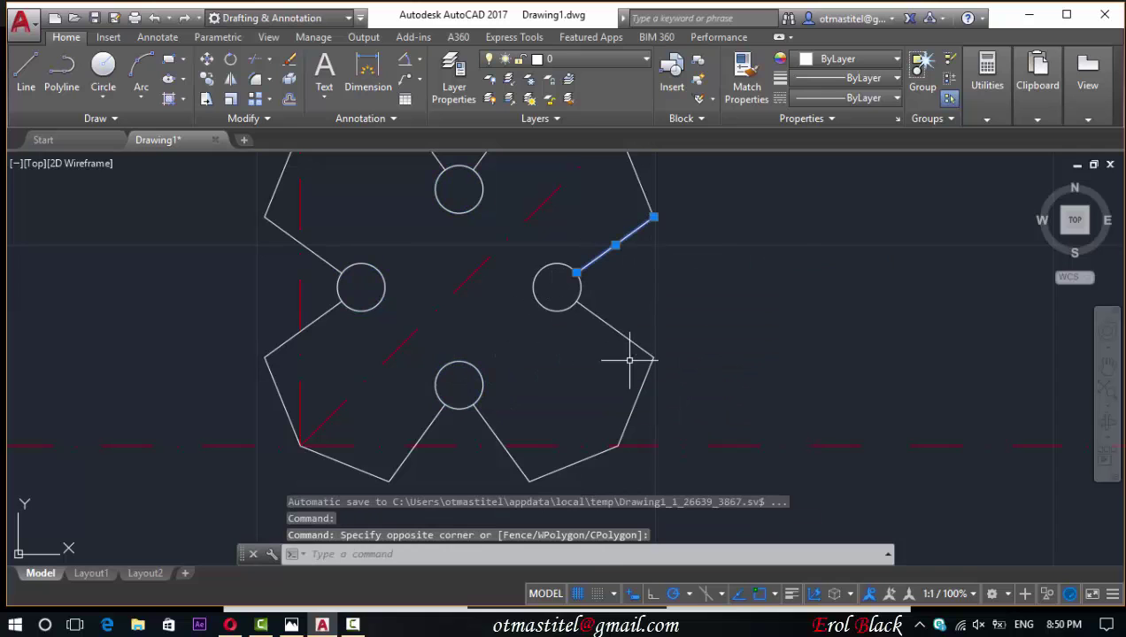
pyautogui.click(621, 356)
pyautogui.click(601, 314)
pyautogui.click(489, 427)
pyautogui.click(460, 416)
pyautogui.click(441, 431)
pyautogui.click(385, 372)
pyautogui.click(354, 354)
pyautogui.click(302, 282)
pyautogui.click(292, 252)
pyautogui.scroll(-2, 384, 337)
pyautogui.click(469, 202)
pyautogui.click(391, 193)
# - Cut away the inner arcs of the top, right, bottom and left circles
pyautogui.click(255, 59)
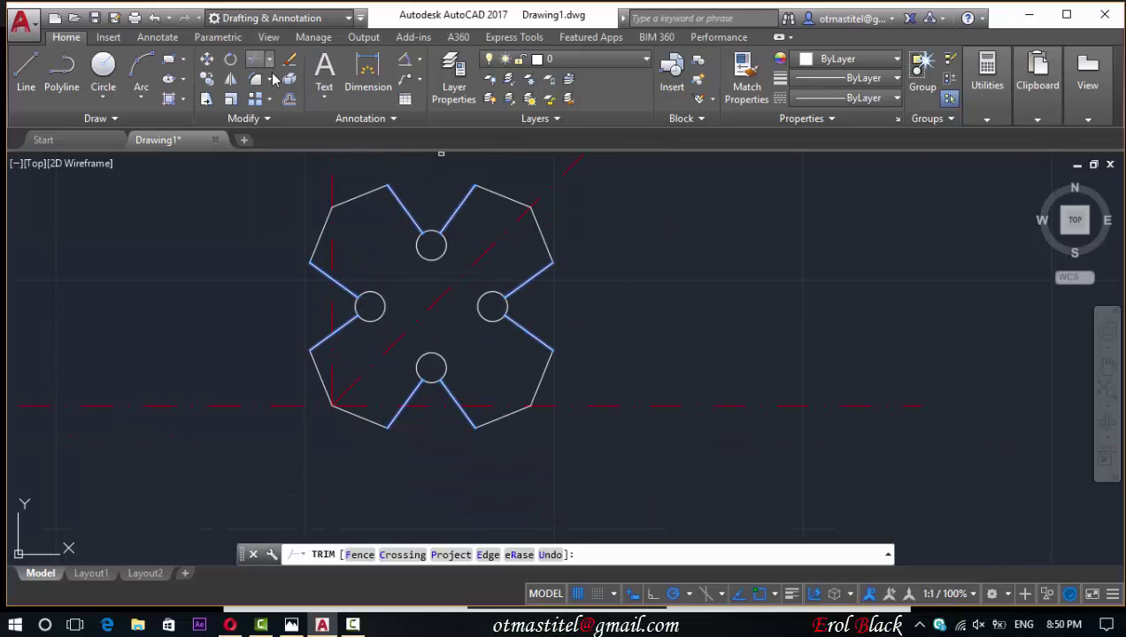
pyautogui.click(431, 232)
pyautogui.click(508, 306)
pyautogui.click(436, 376)
pyautogui.click(427, 382)
pyautogui.click(366, 317)
pyautogui.press('Escape')
pyautogui.scroll(-1, 557, 383)
pyautogui.scroll(-1, 478, 327)
pyautogui.scroll(2, 478, 327)
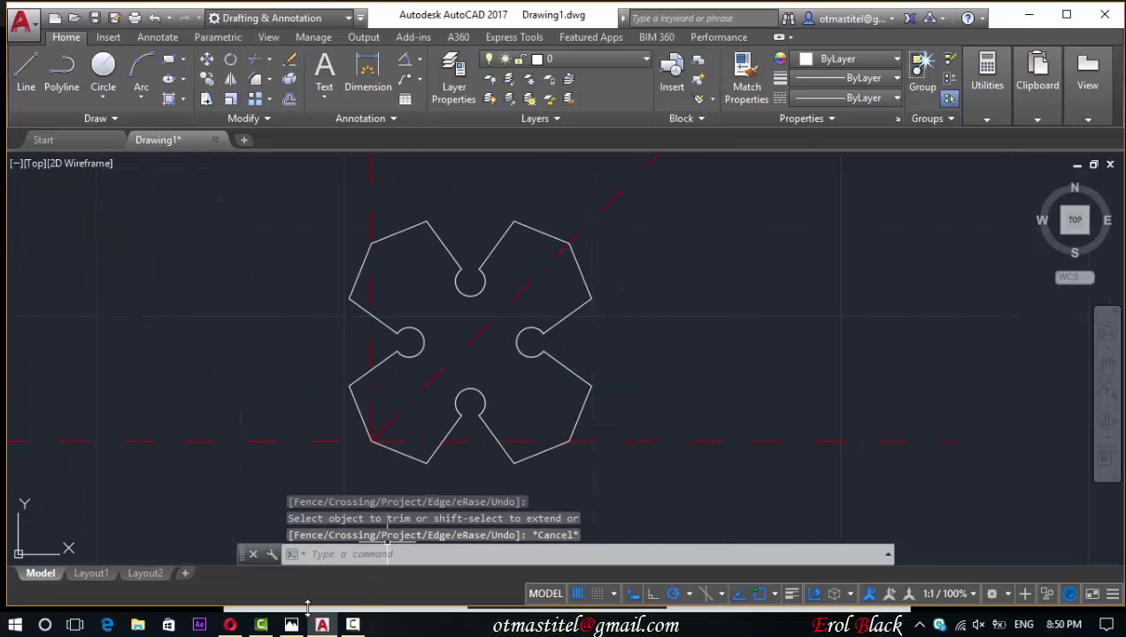
pyautogui.click(292, 625)
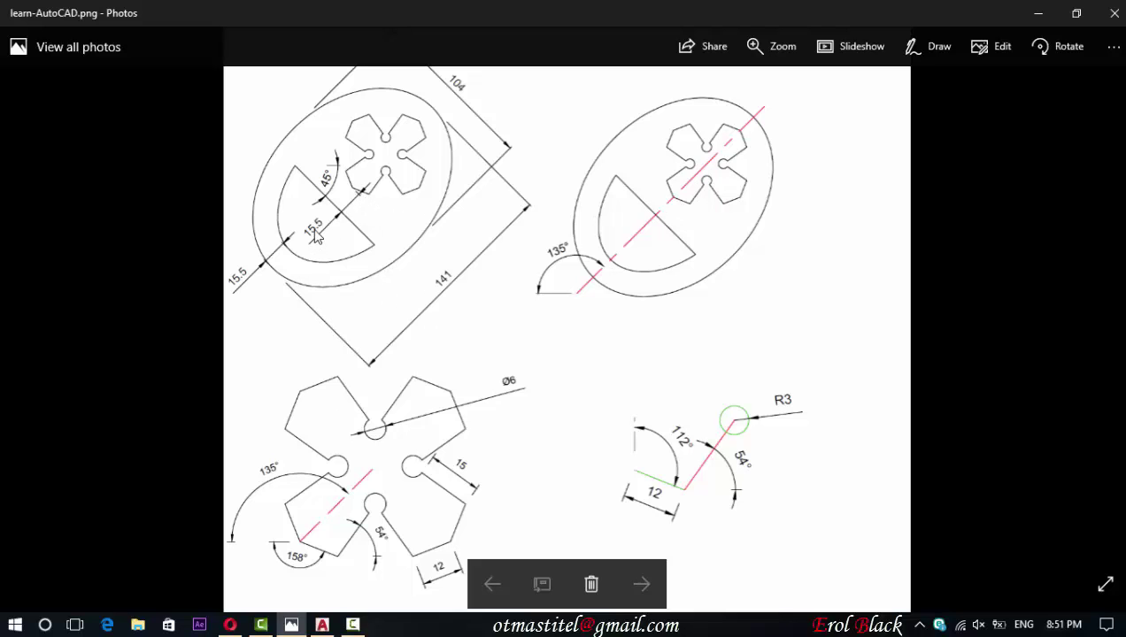
# - Lock Layer1 from the layer list so its lines can't be picked
pyautogui.click(323, 624)
pyautogui.scroll(-2, 571, 373)
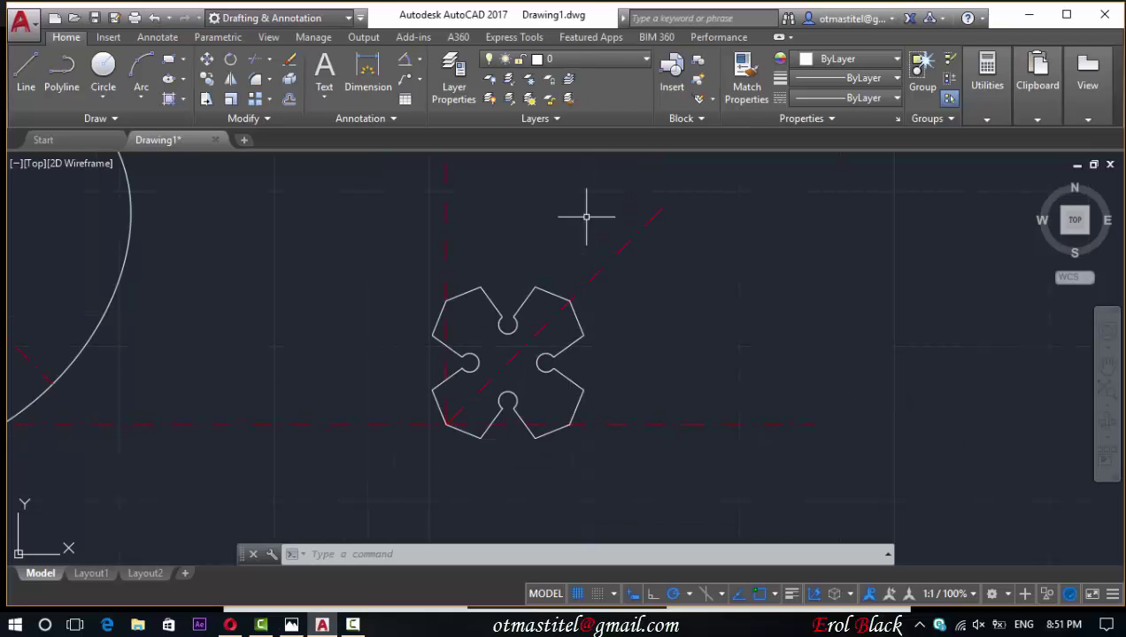
pyautogui.click(571, 60)
pyautogui.click(523, 119)
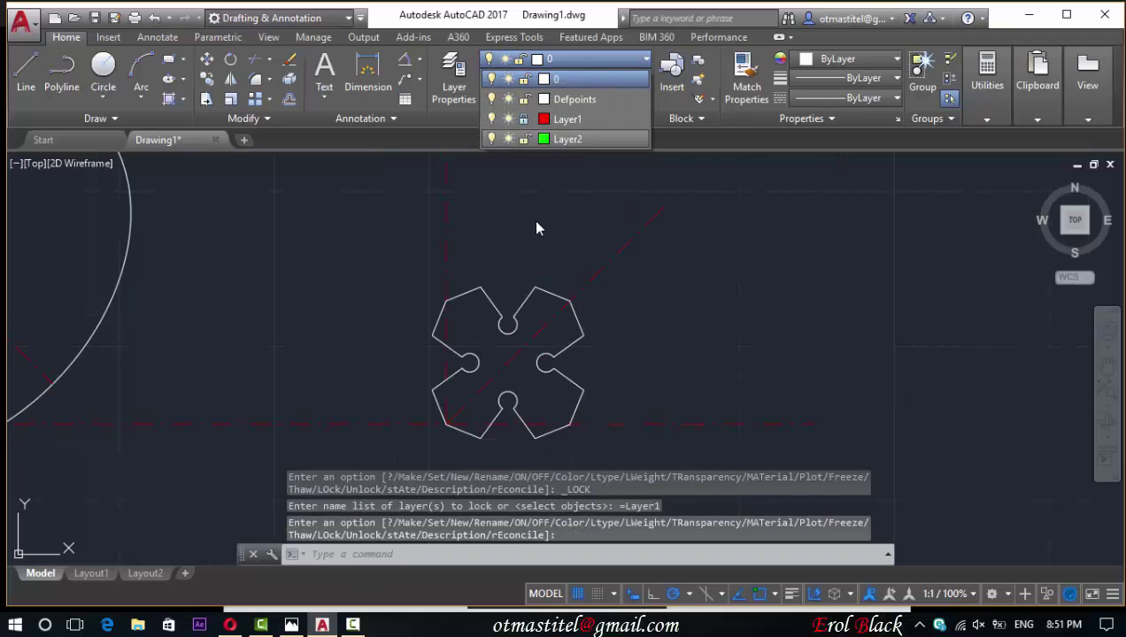
pyautogui.scroll(-1, 503, 251)
# - Move the notched cross from its corner into the ellipse, then make Layer2 current
pyautogui.click(567, 380)
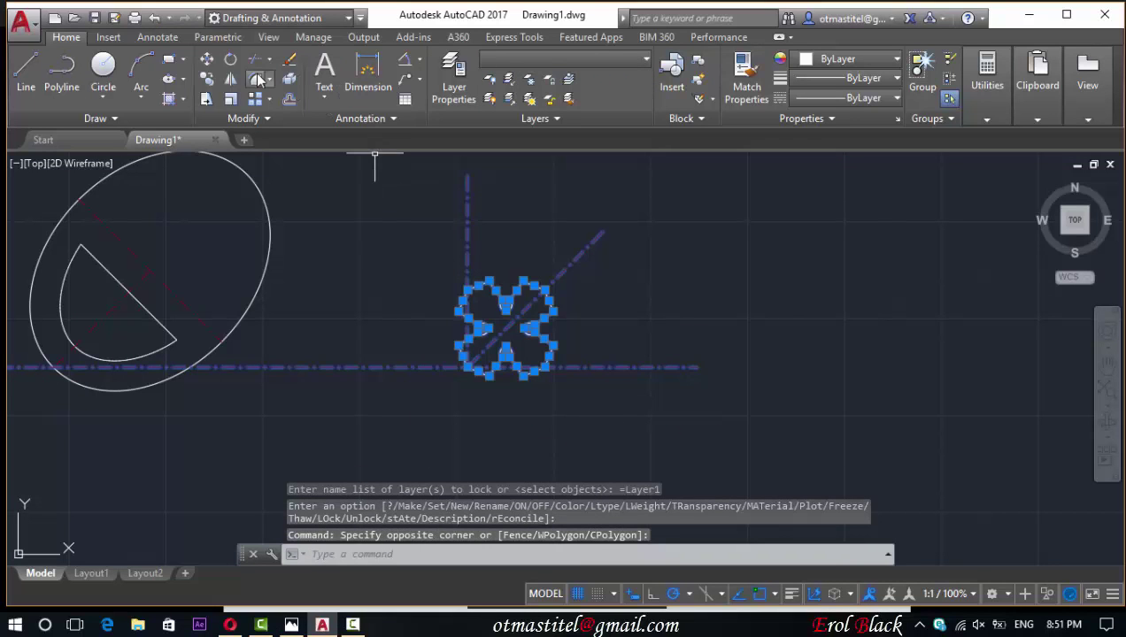
pyautogui.click(206, 60)
pyautogui.scroll(3, 425, 337)
pyautogui.scroll(2, 442, 283)
pyautogui.scroll(2, 495, 398)
pyautogui.click(504, 420)
pyautogui.scroll(-2, 633, 392)
pyautogui.scroll(-3, 715, 418)
pyautogui.scroll(3, 265, 340)
pyautogui.scroll(1, 804, 306)
pyautogui.scroll(-1, 427, 314)
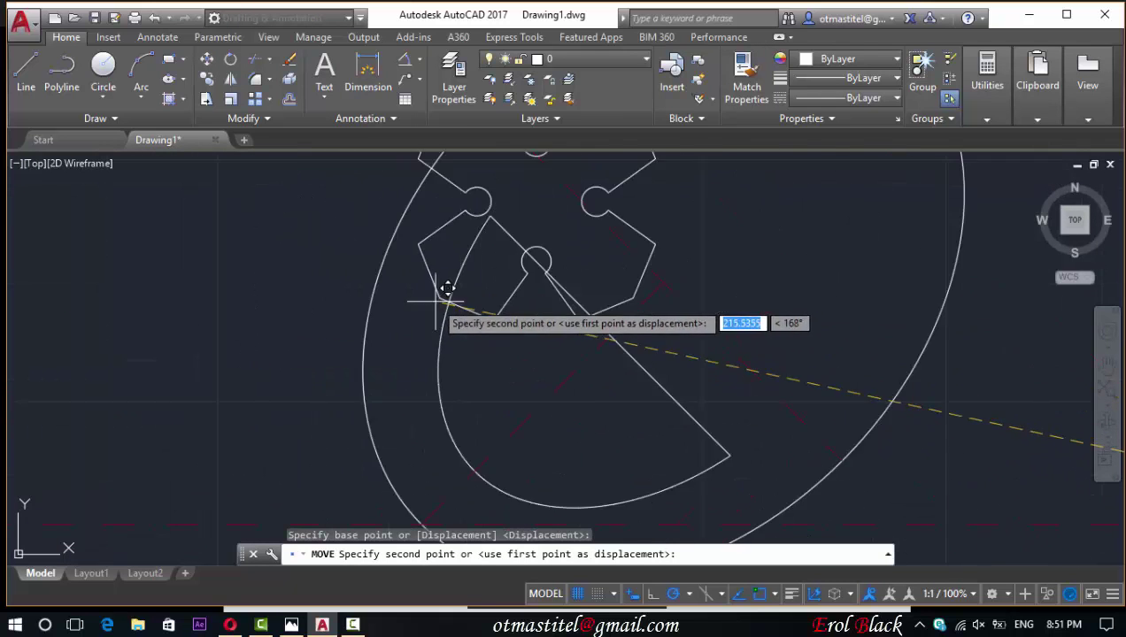
pyautogui.scroll(1, 586, 266)
pyautogui.scroll(2, 557, 321)
pyautogui.scroll(1, 556, 326)
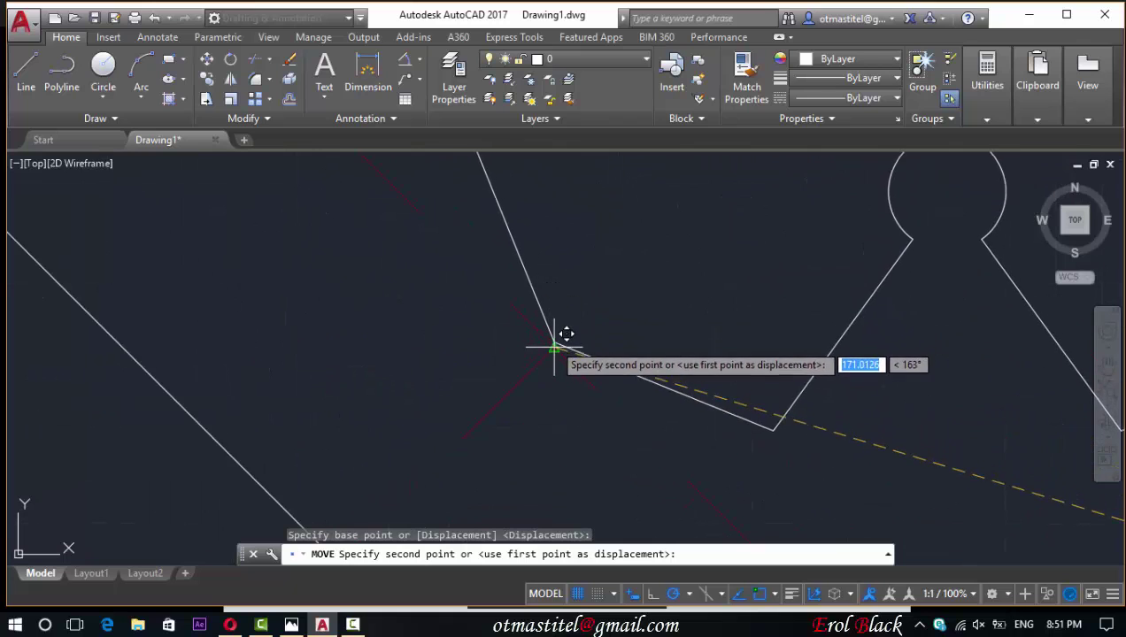
pyautogui.press('Escape')
pyautogui.scroll(-3, 496, 363)
pyautogui.scroll(-2, 478, 372)
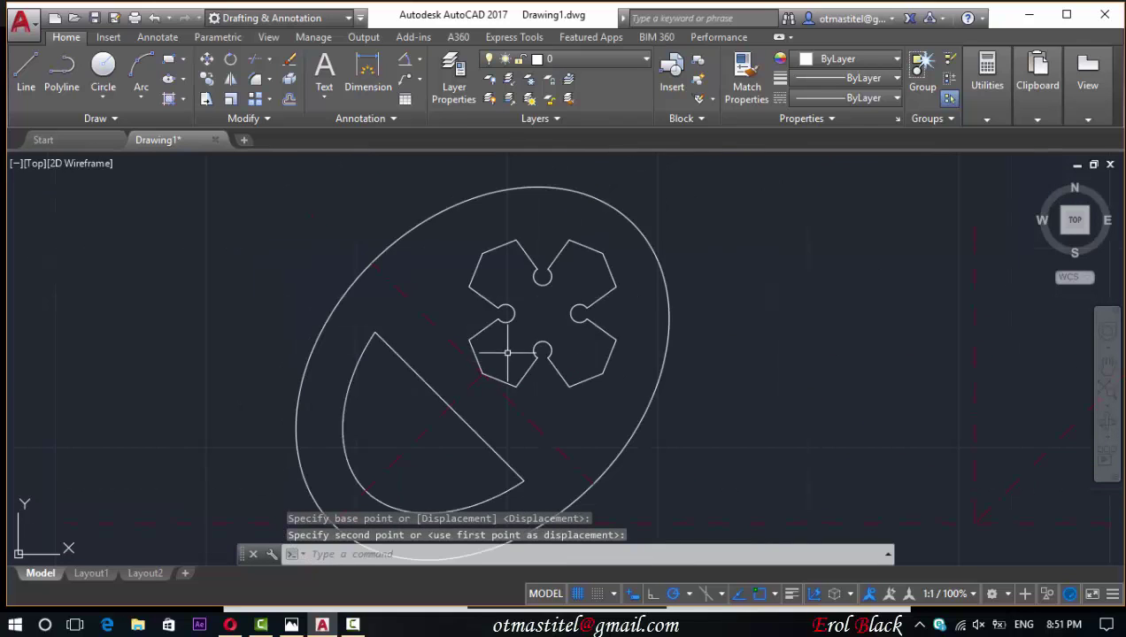
pyautogui.scroll(-1, 483, 311)
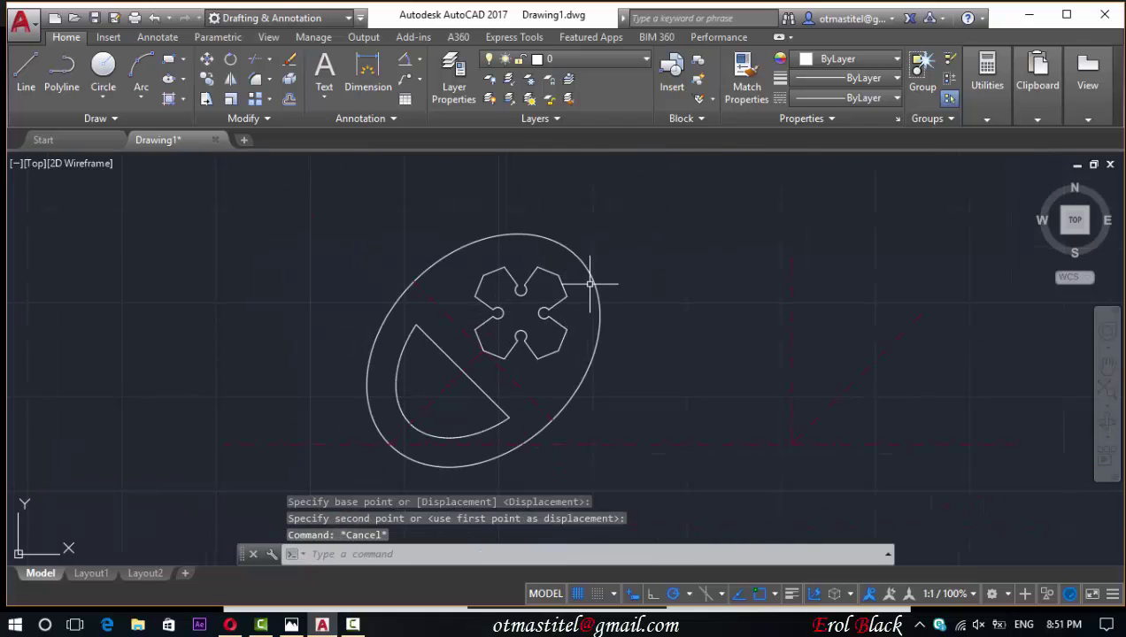
pyautogui.click(592, 58)
pyautogui.click(559, 137)
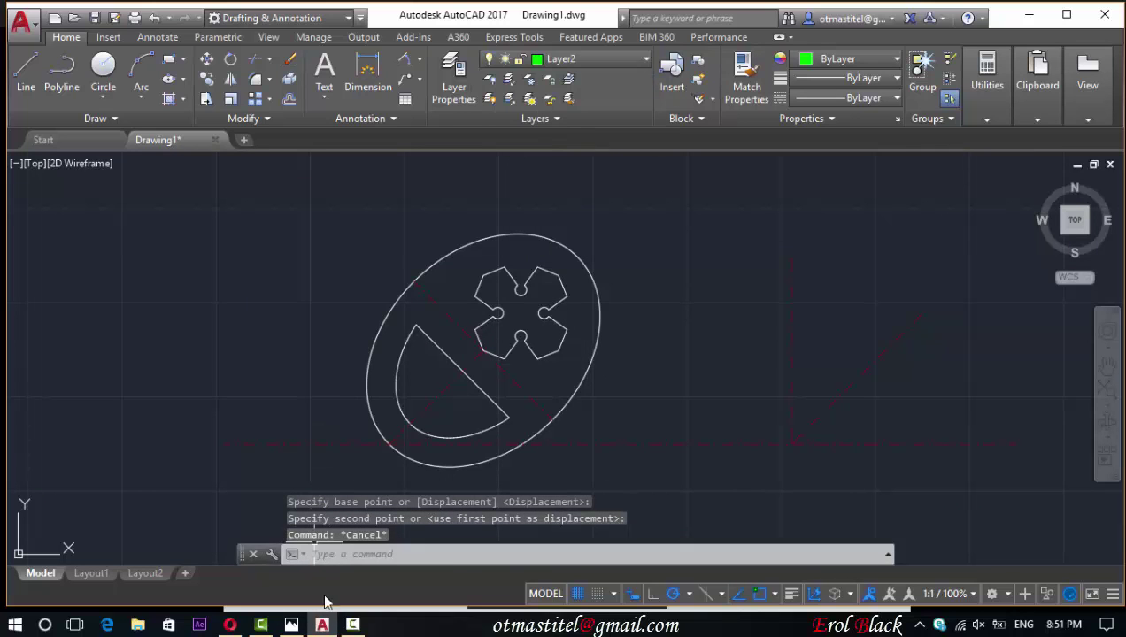
# - Snap the reference image to the left and widen the AutoCAD window beside it
pyautogui.click(291, 625)
pyautogui.moveTo(708, 12); pyautogui.dragTo(2, 309)
pyautogui.click(724, 231)
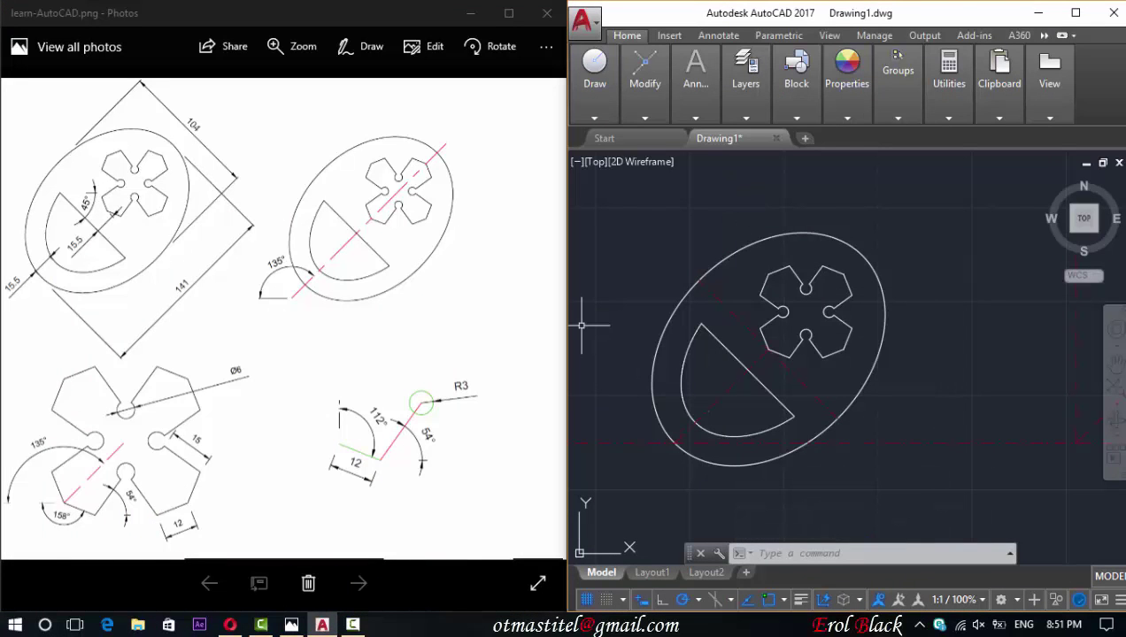
pyautogui.moveTo(565, 287)
pyautogui.mouseDown()
pyautogui.moveTo(376, 290)
pyautogui.moveTo(369, 301)
pyautogui.mouseUp()
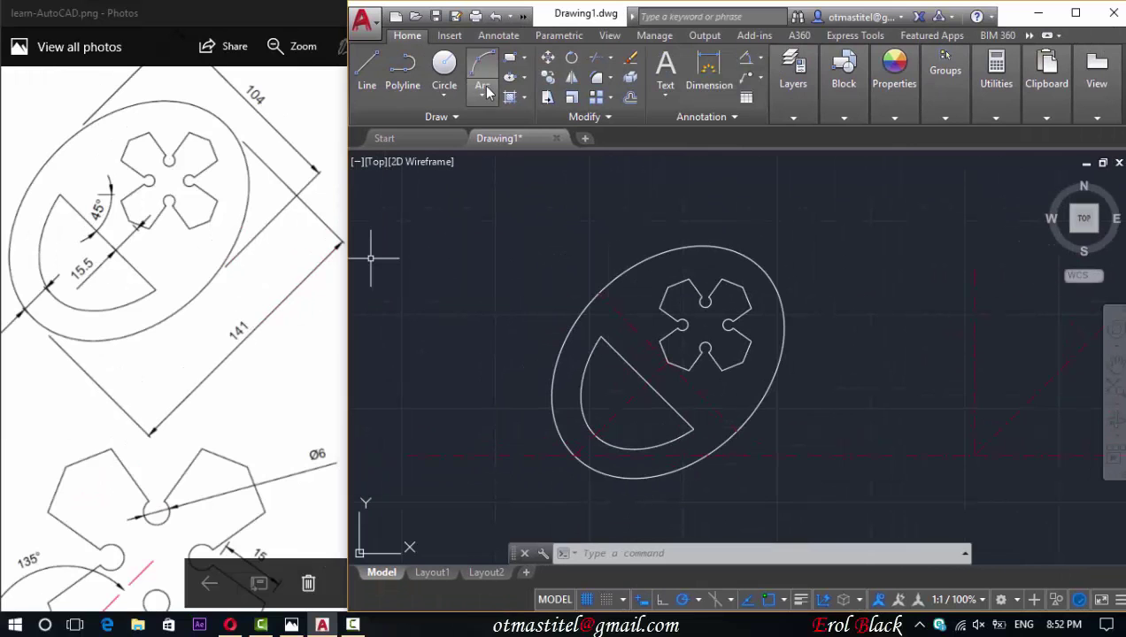
# - Place an aligned width dimension across the rotated ellipse, then reach Manage Dimension Styles
pyautogui.click(709, 66)
pyautogui.scroll(4, 586, 301)
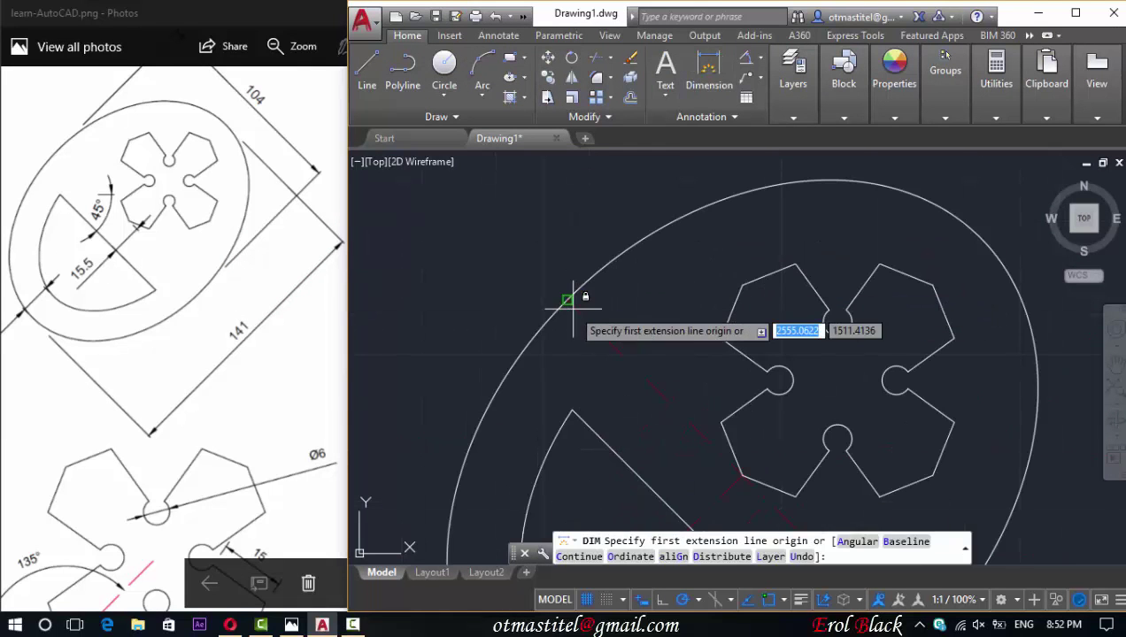
pyautogui.click(569, 296)
pyautogui.scroll(-4, 664, 320)
pyautogui.scroll(-2, 677, 376)
pyautogui.scroll(6, 662, 323)
pyautogui.scroll(2, 689, 289)
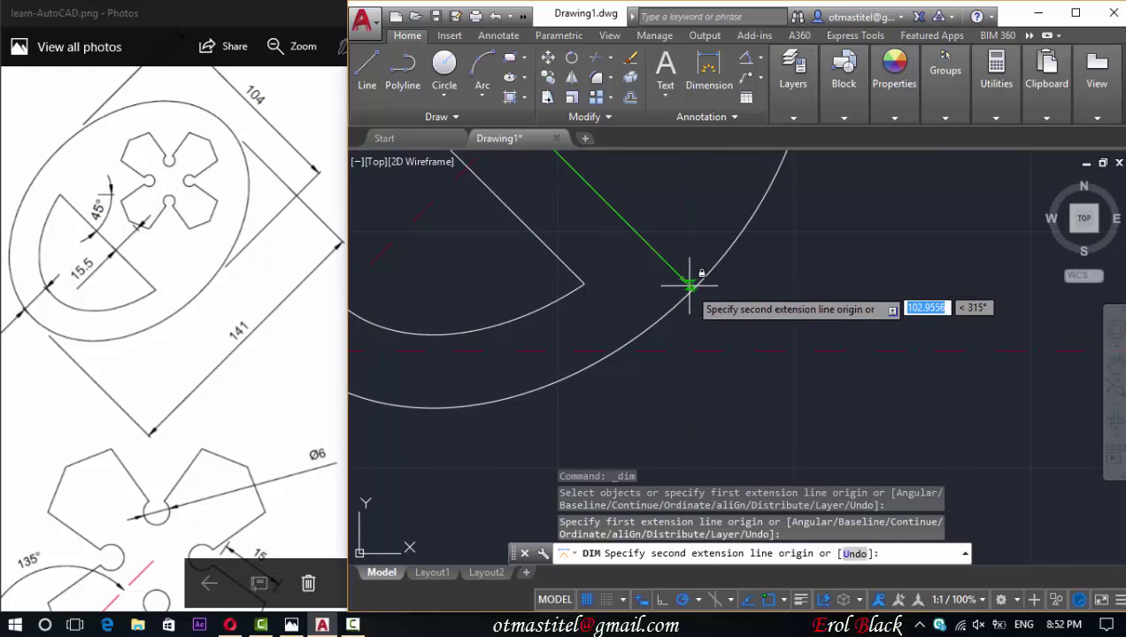
pyautogui.click(690, 290)
pyautogui.scroll(-4, 666, 239)
pyautogui.scroll(-2, 649, 234)
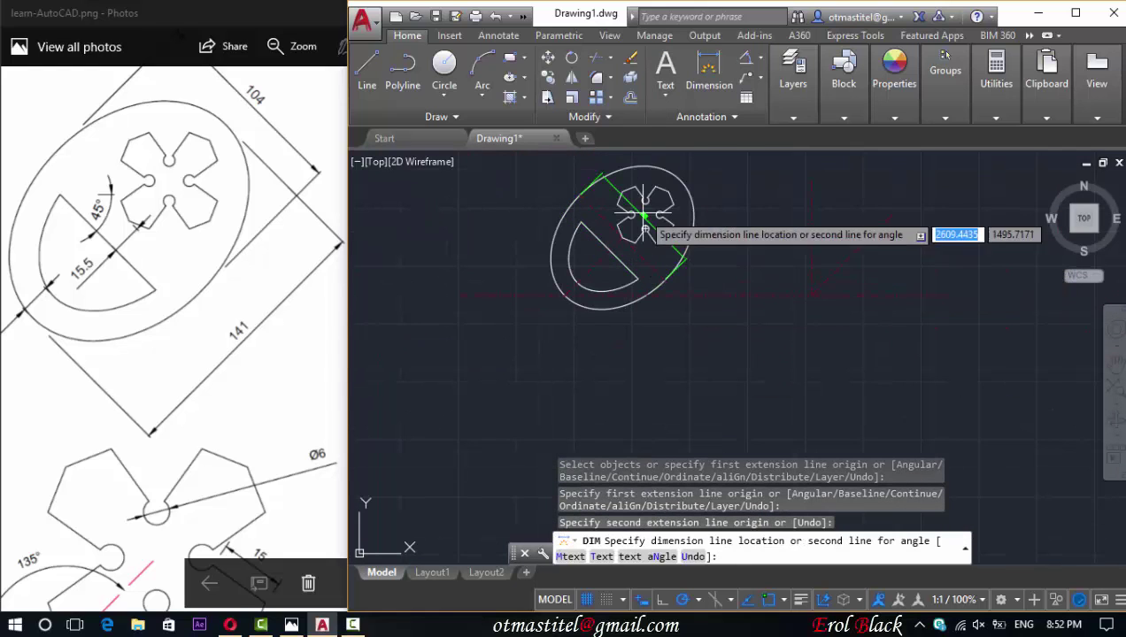
pyautogui.click(698, 163)
pyautogui.scroll(2, 712, 185)
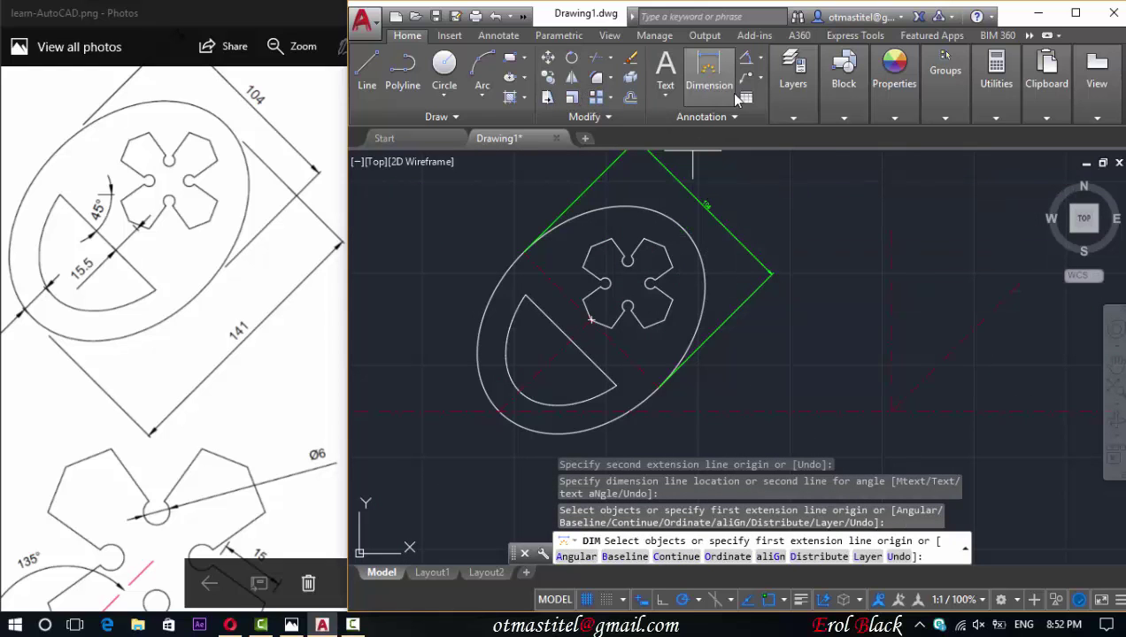
pyautogui.click(701, 117)
pyautogui.click(716, 156)
# - Modify ISO-25 to 0.0 precision, larger text height, arrow size 5 and center mark 5
pyautogui.click(752, 338)
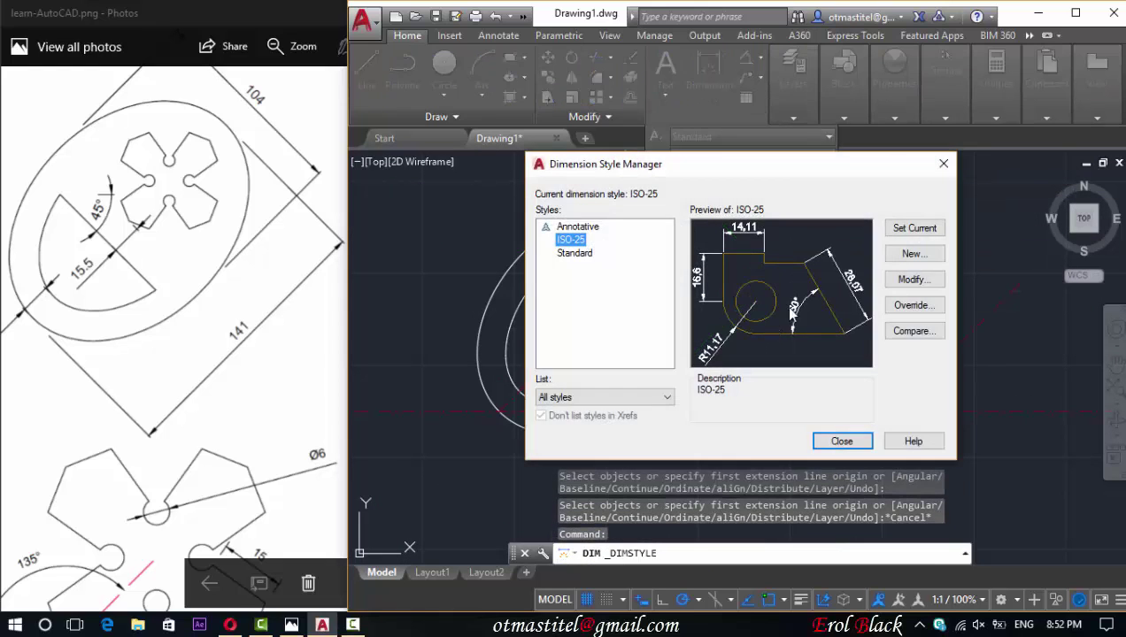
pyautogui.click(912, 280)
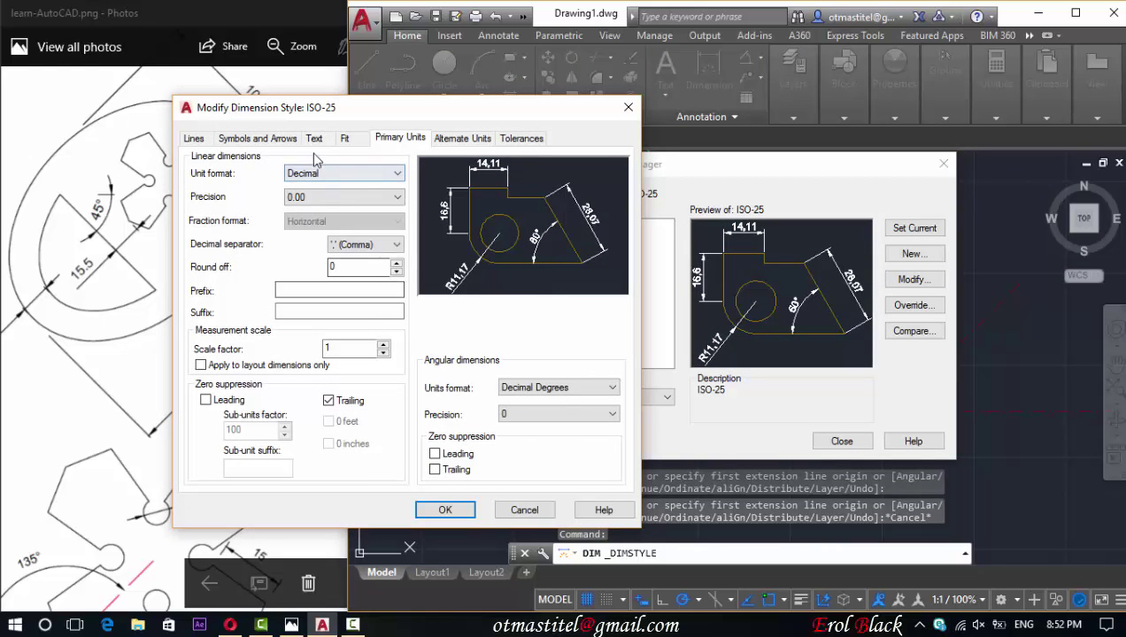
pyautogui.click(324, 198)
pyautogui.click(312, 222)
pyautogui.click(346, 139)
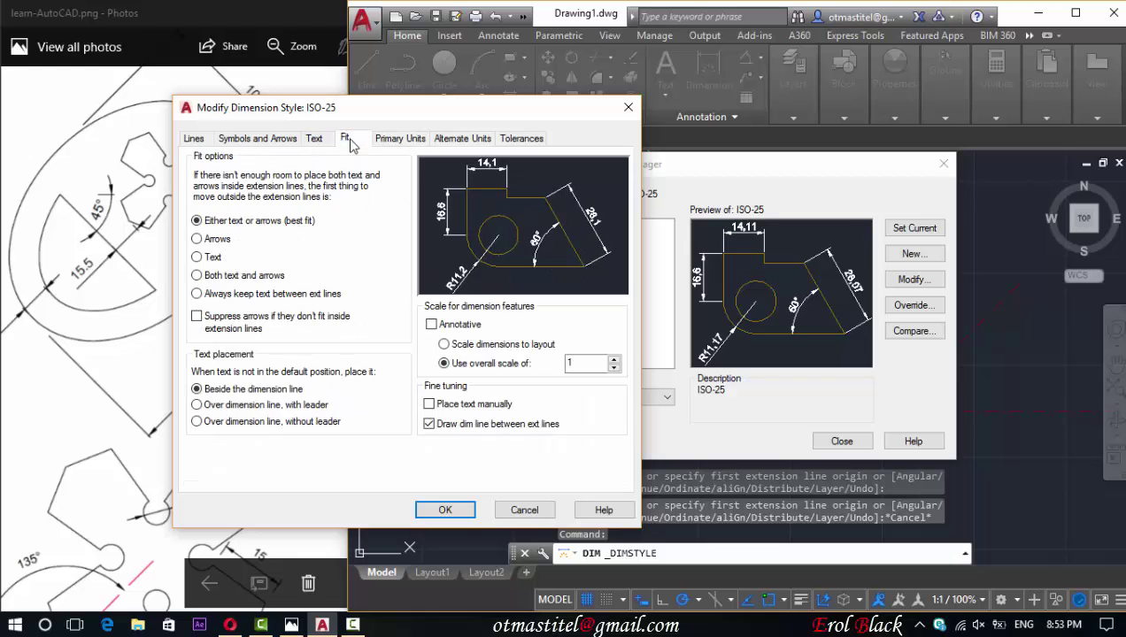
pyautogui.click(315, 139)
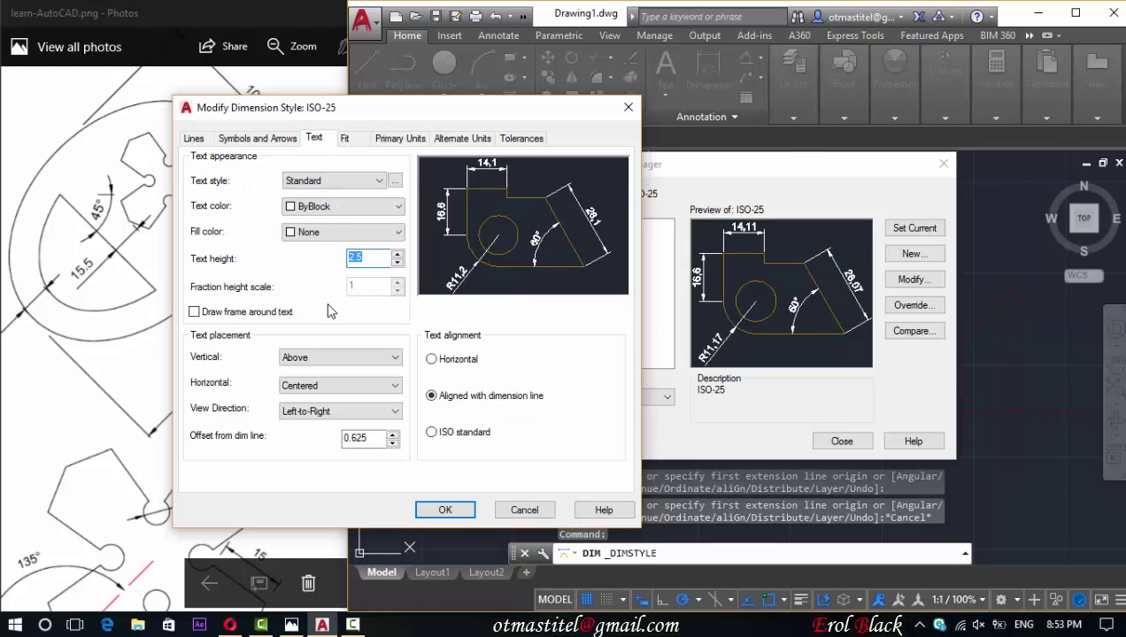
pyautogui.write('5')
pyautogui.click(273, 139)
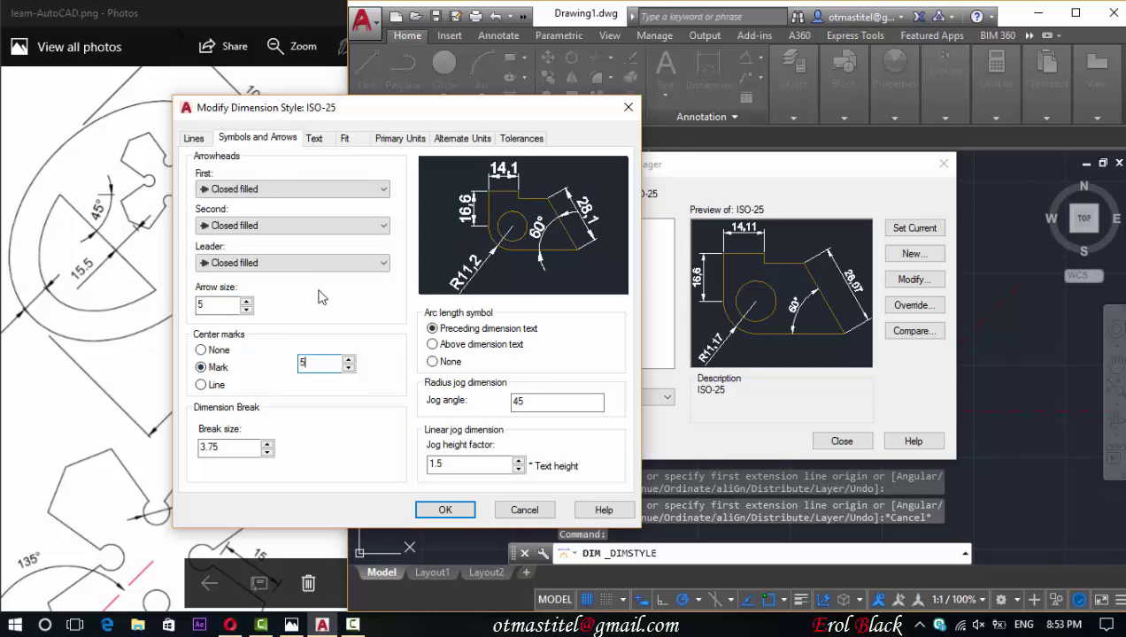
pyautogui.click(194, 139)
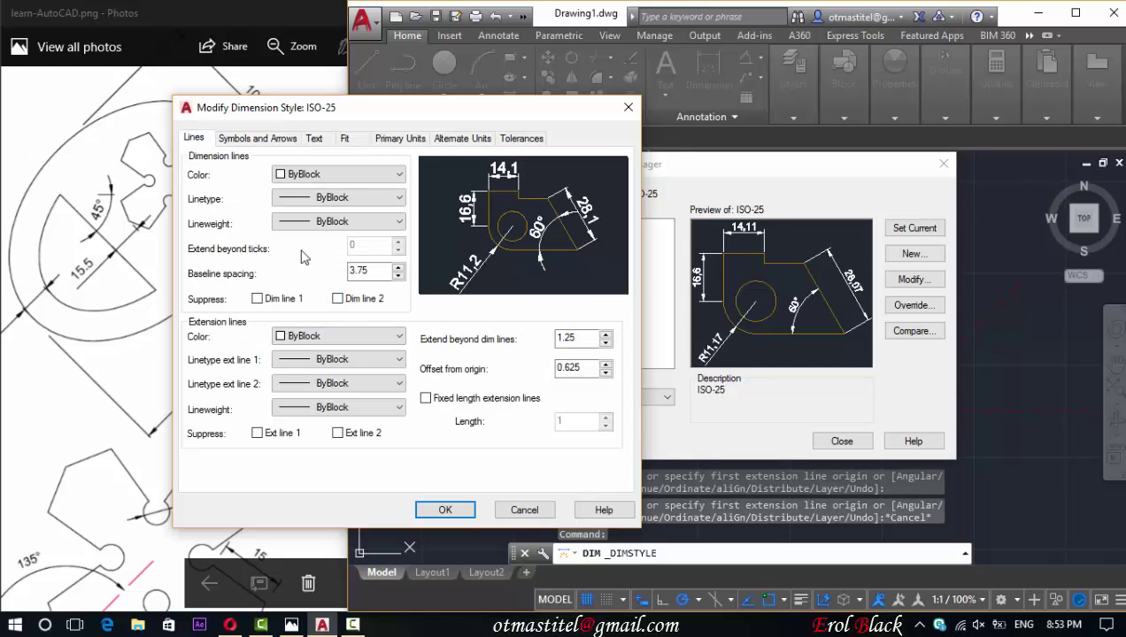
pyautogui.click(457, 508)
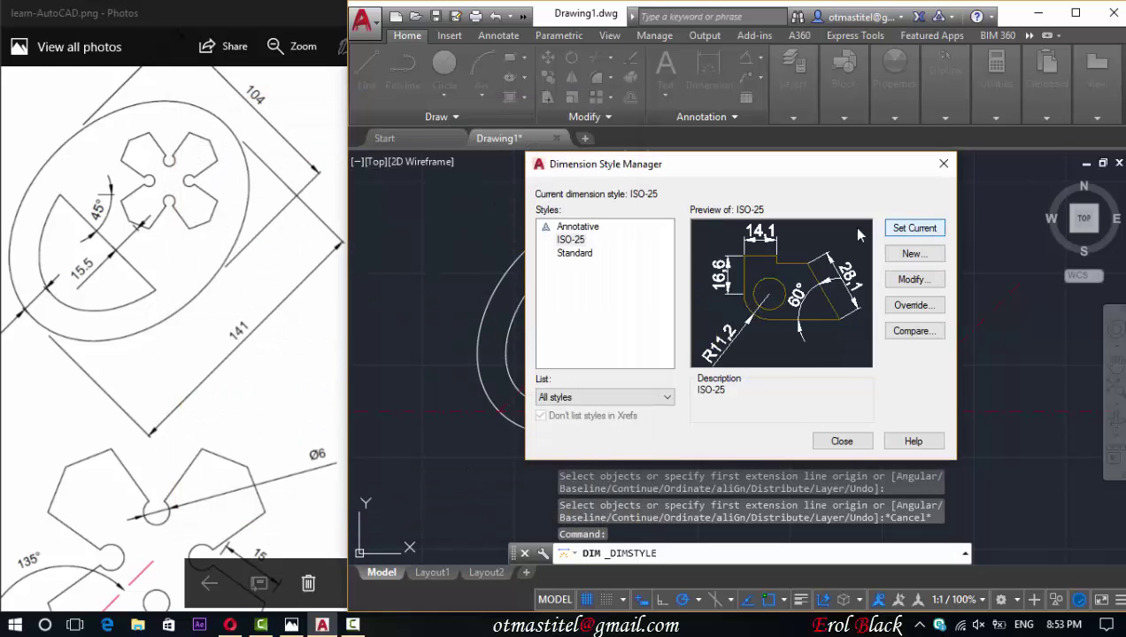
# - Dimension the ellipse's full length as 141 with DIM
pyautogui.click(841, 442)
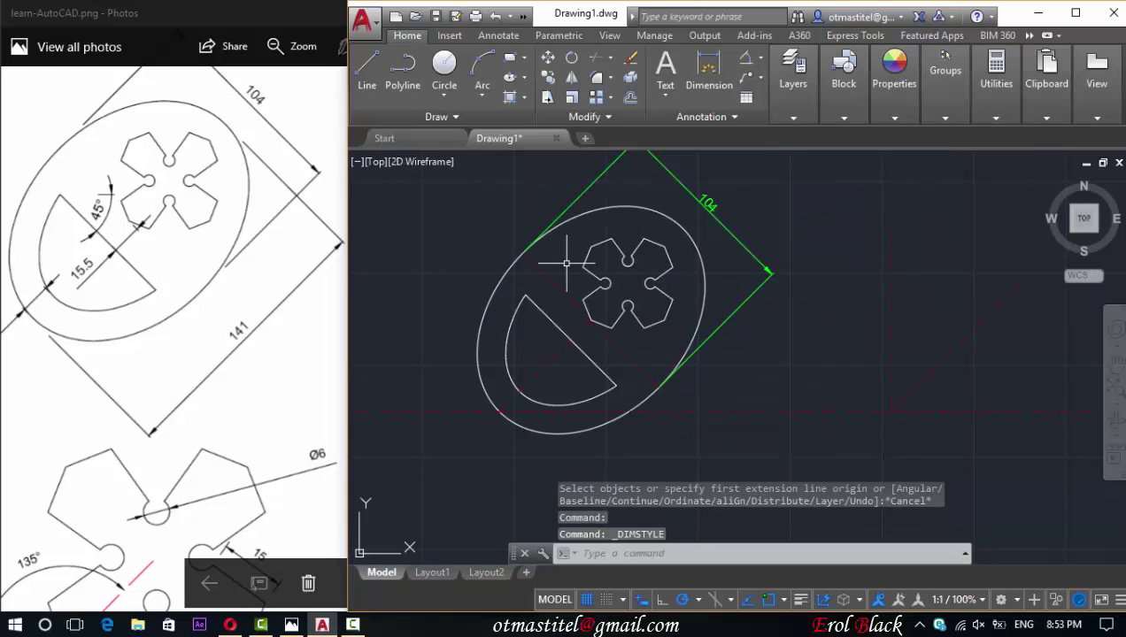
pyautogui.click(709, 71)
pyautogui.scroll(2, 701, 225)
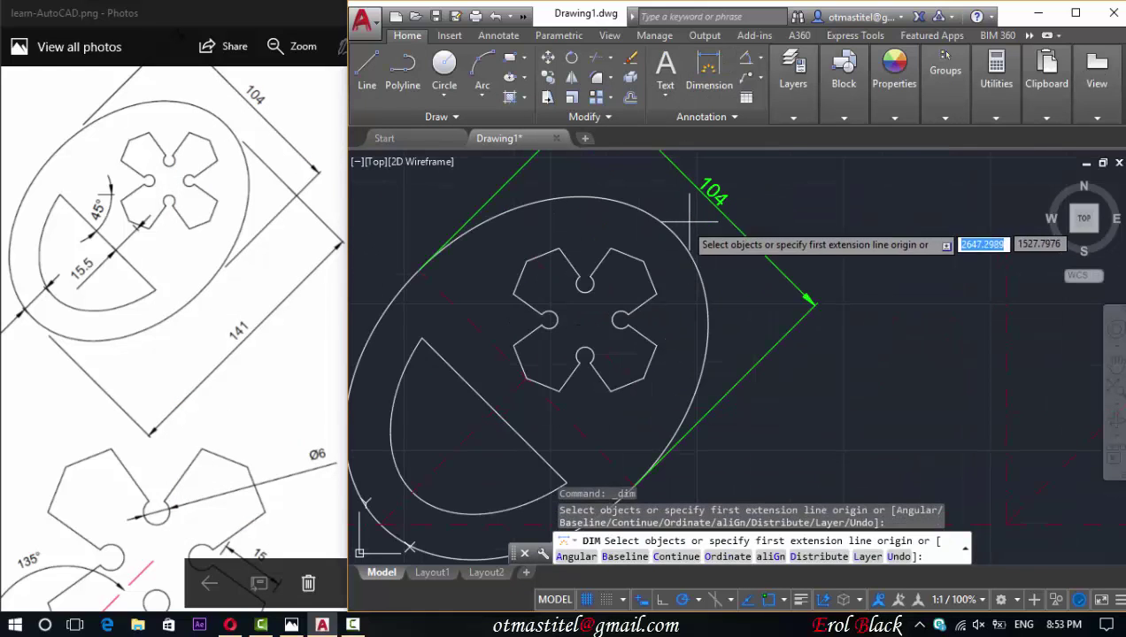
pyautogui.click(670, 229)
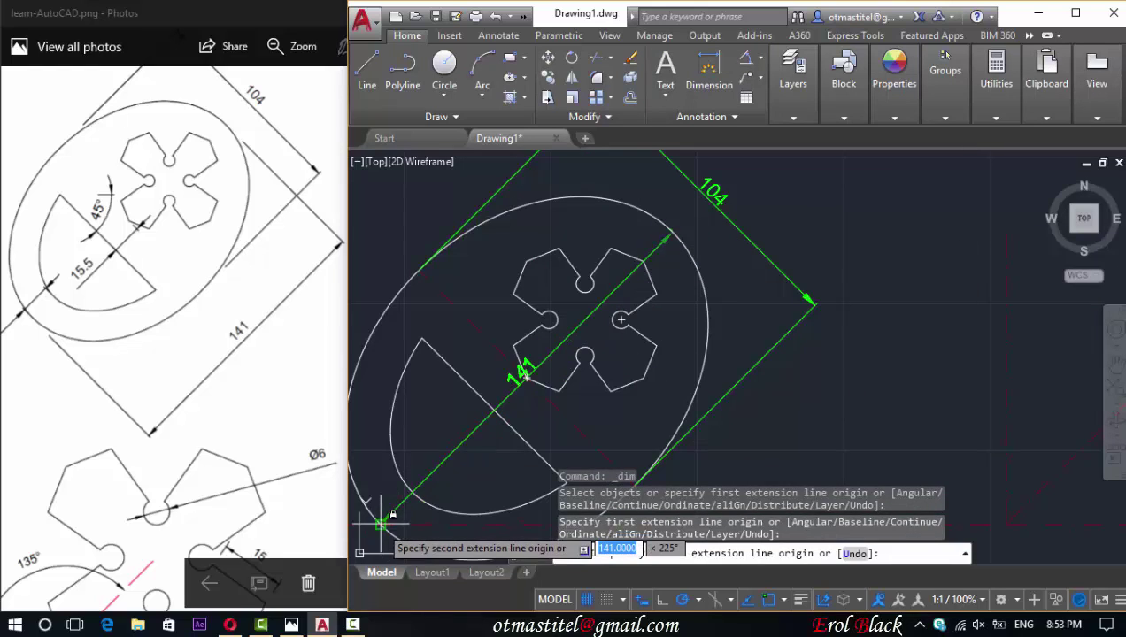
pyautogui.click(402, 512)
pyautogui.scroll(-1, 515, 342)
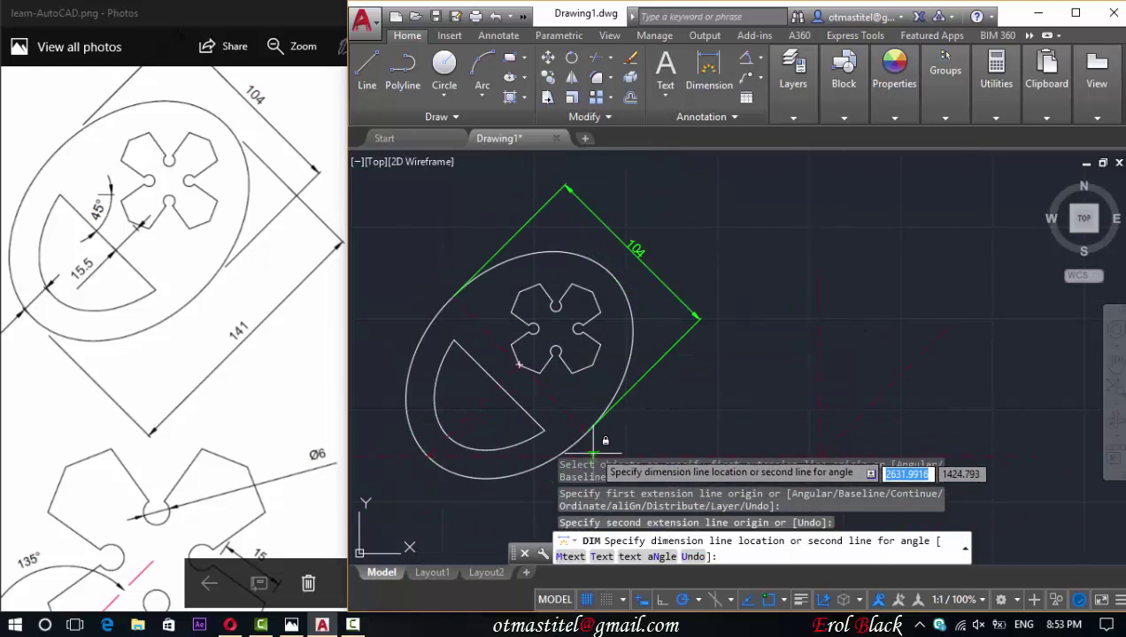
pyautogui.scroll(-2, 575, 425)
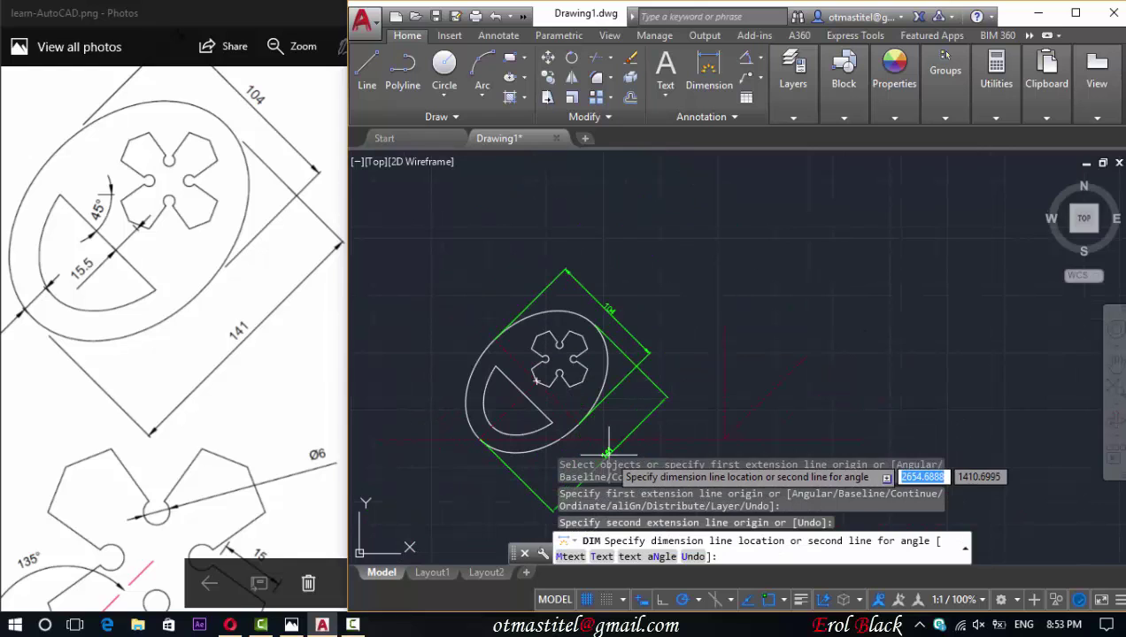
pyautogui.click(591, 434)
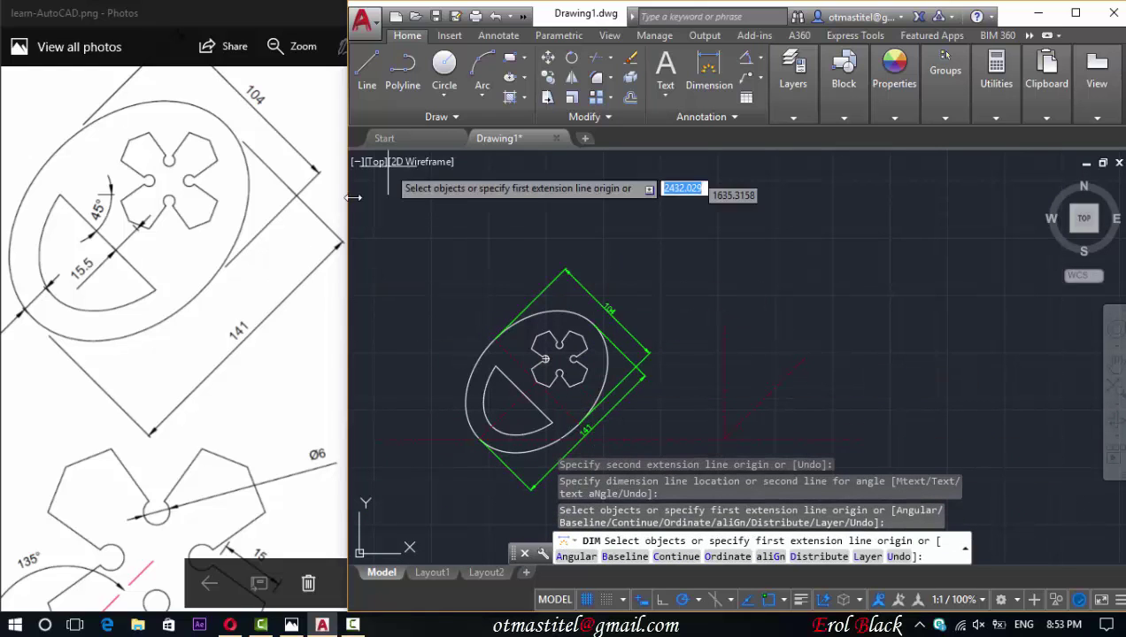
pyautogui.press('Escape')
# - Add two aligned 15,5 dimensions locating the half-ellipse cutout's offsets
pyautogui.click(757, 60)
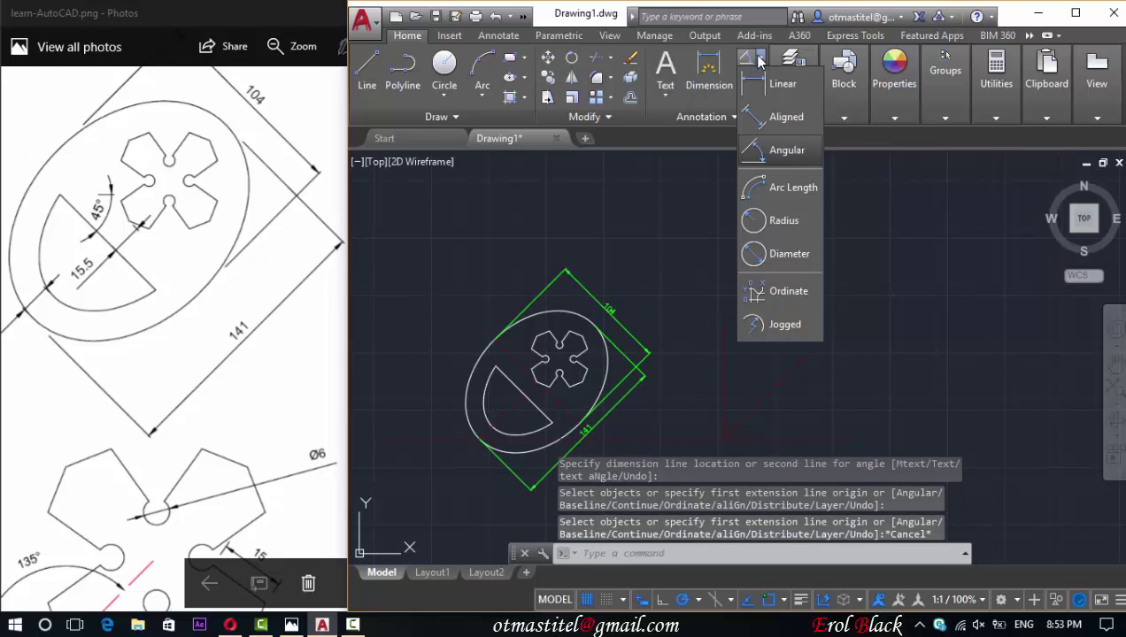
pyautogui.click(758, 124)
pyautogui.scroll(6, 502, 401)
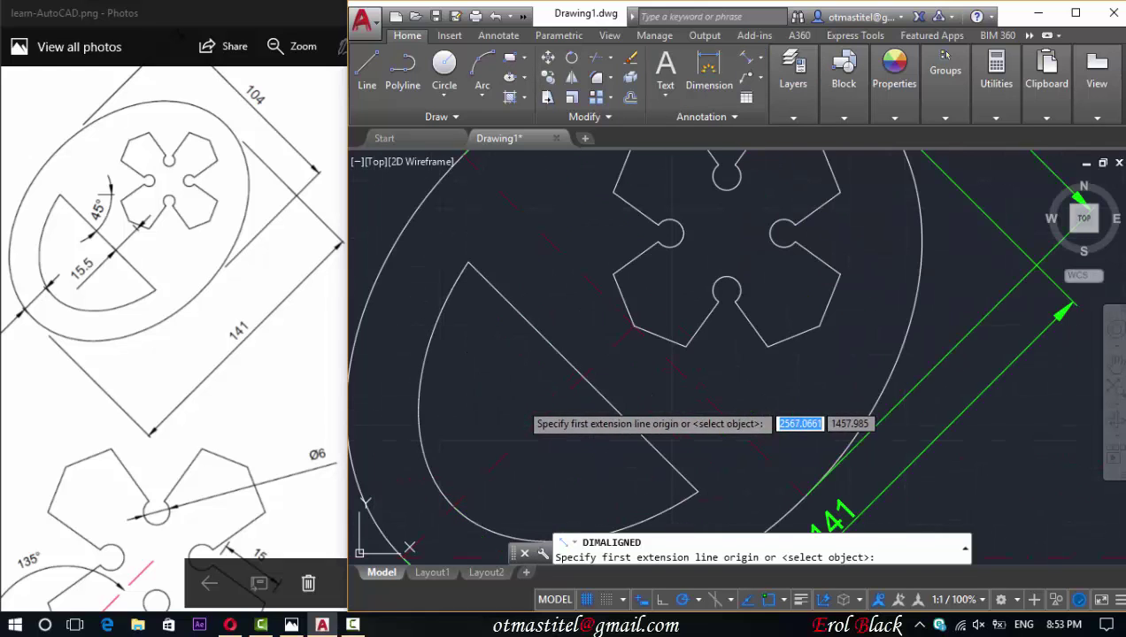
pyautogui.click(635, 325)
pyautogui.click(581, 374)
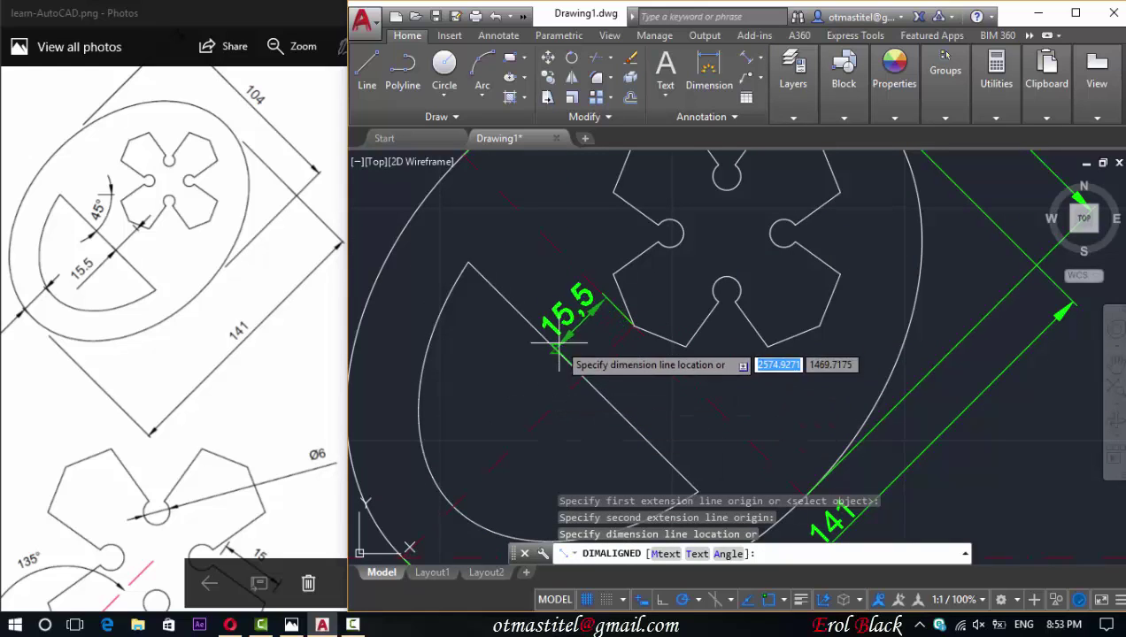
pyautogui.click(541, 332)
pyautogui.scroll(-2, 644, 315)
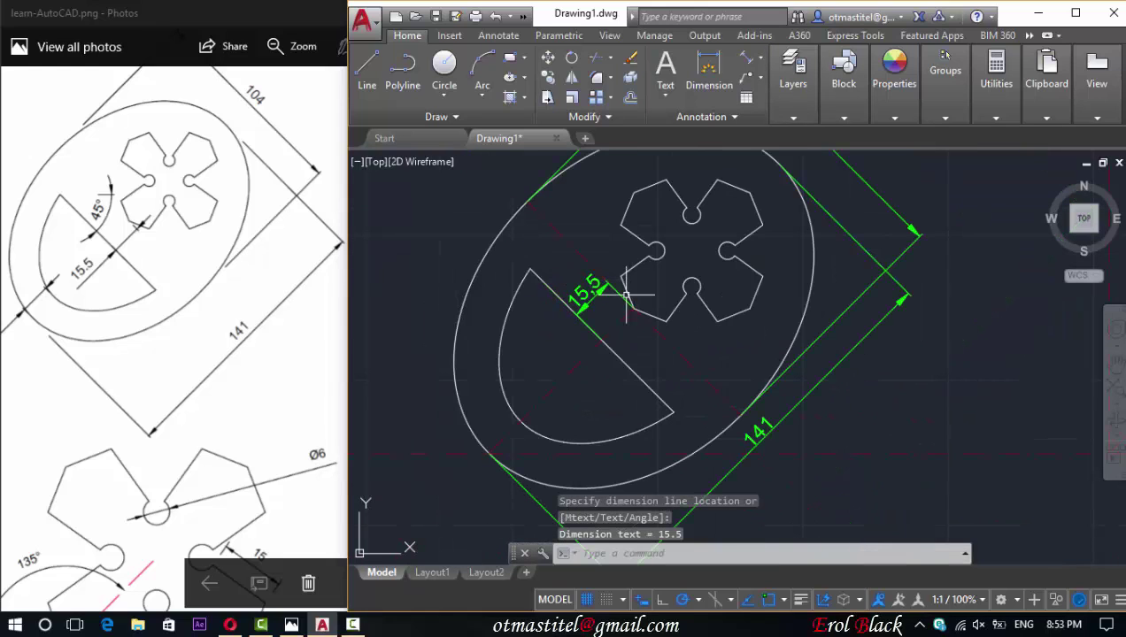
pyautogui.click(708, 64)
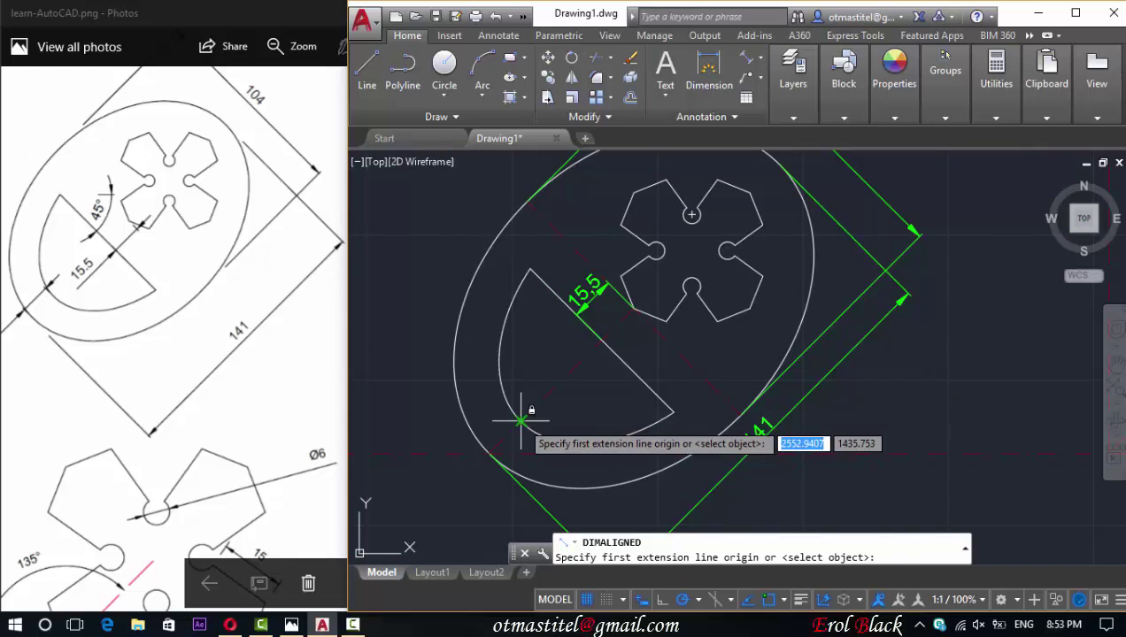
pyautogui.click(524, 423)
pyautogui.click(490, 449)
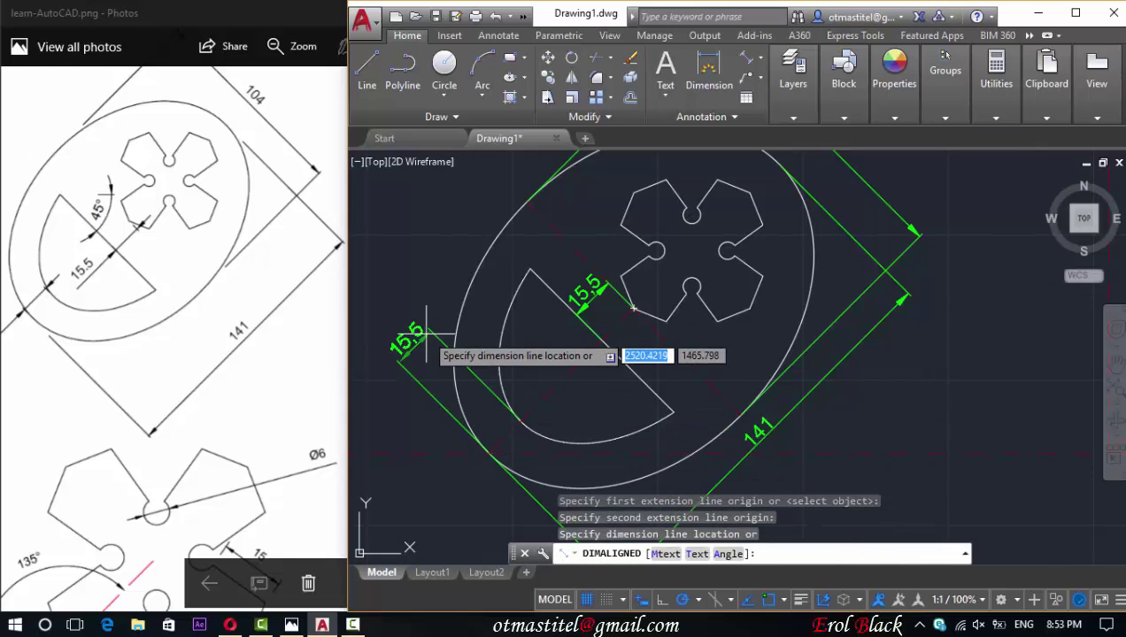
pyautogui.click(508, 432)
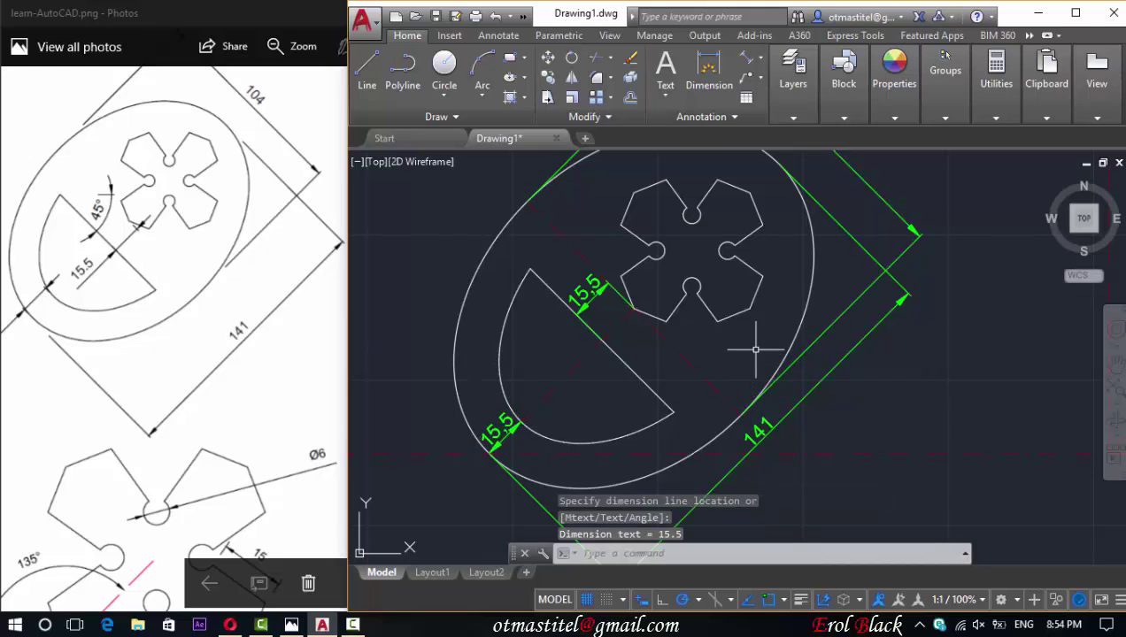
pyautogui.scroll(-2, 666, 351)
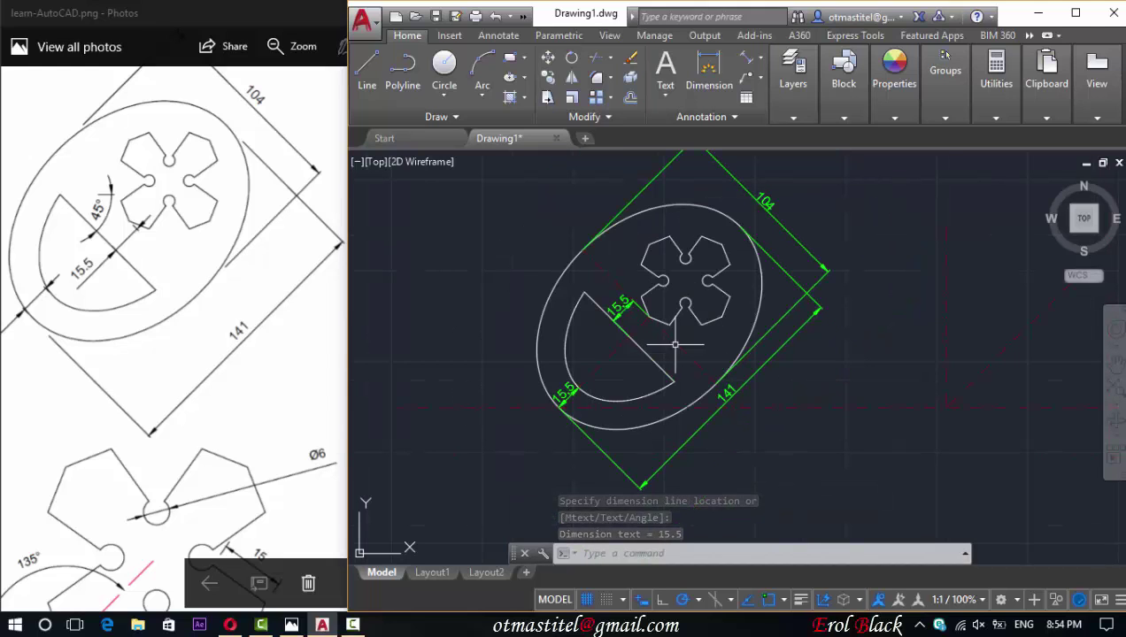
pyautogui.scroll(-2, 674, 345)
pyautogui.scroll(2, 672, 316)
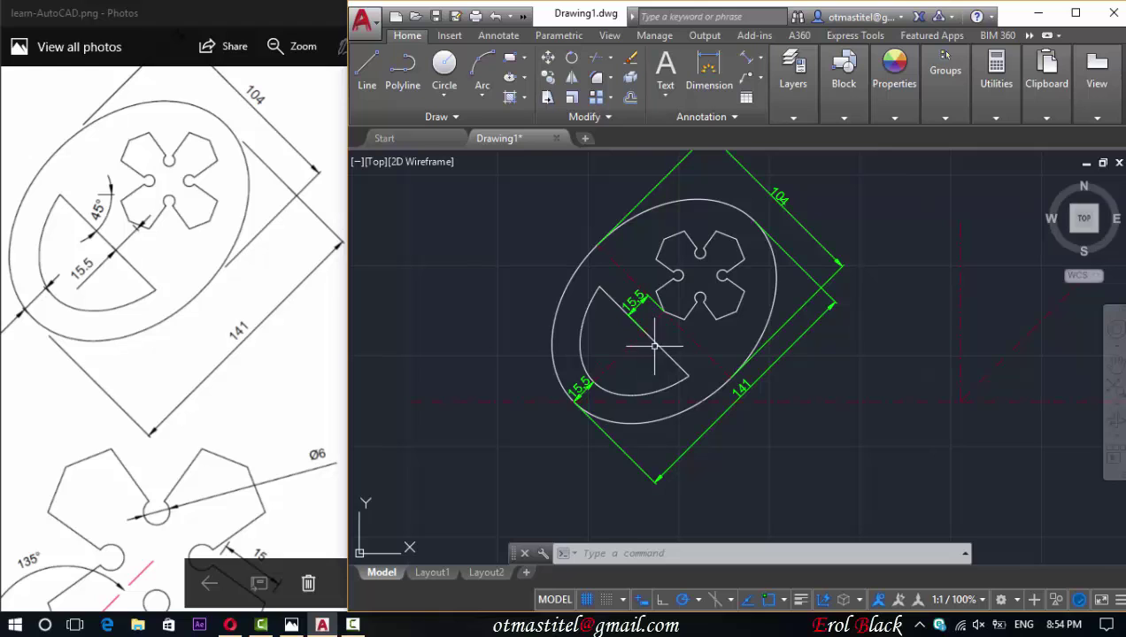
pyautogui.scroll(2, 608, 366)
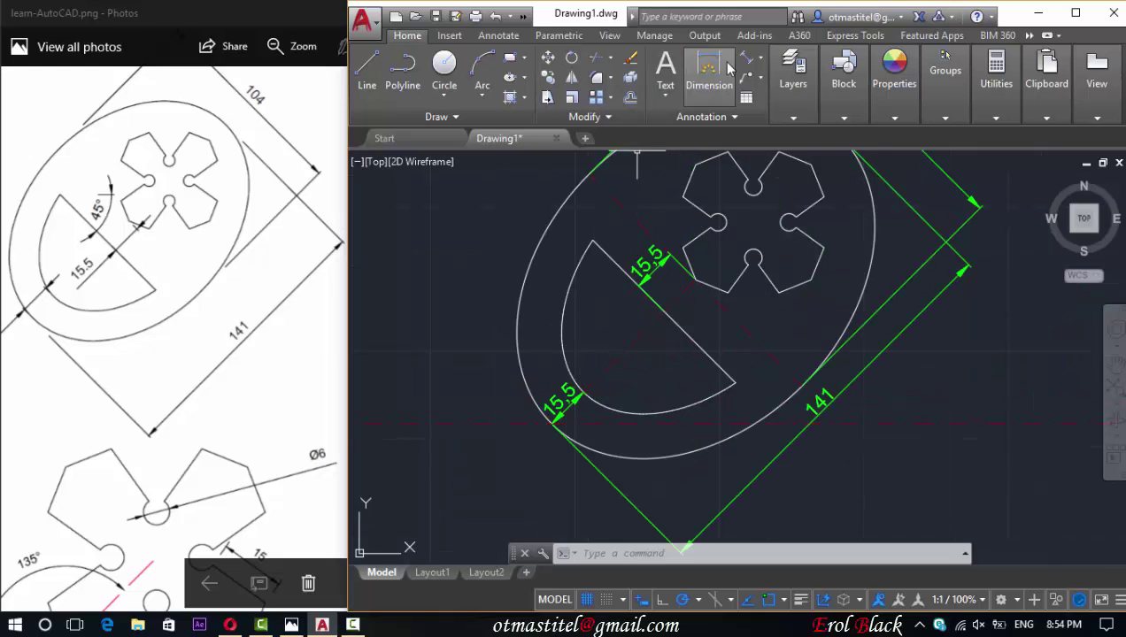
# - Place a 45° angular dimension inside the half-ellipse sector
pyautogui.click(758, 59)
pyautogui.click(787, 149)
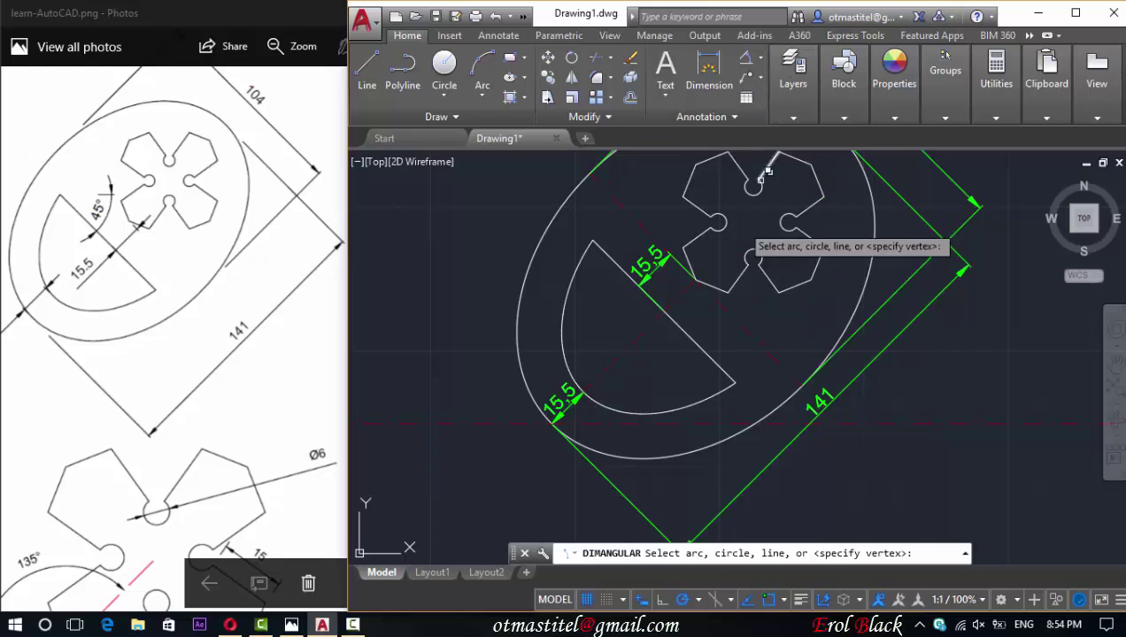
pyautogui.click(623, 347)
pyautogui.click(704, 352)
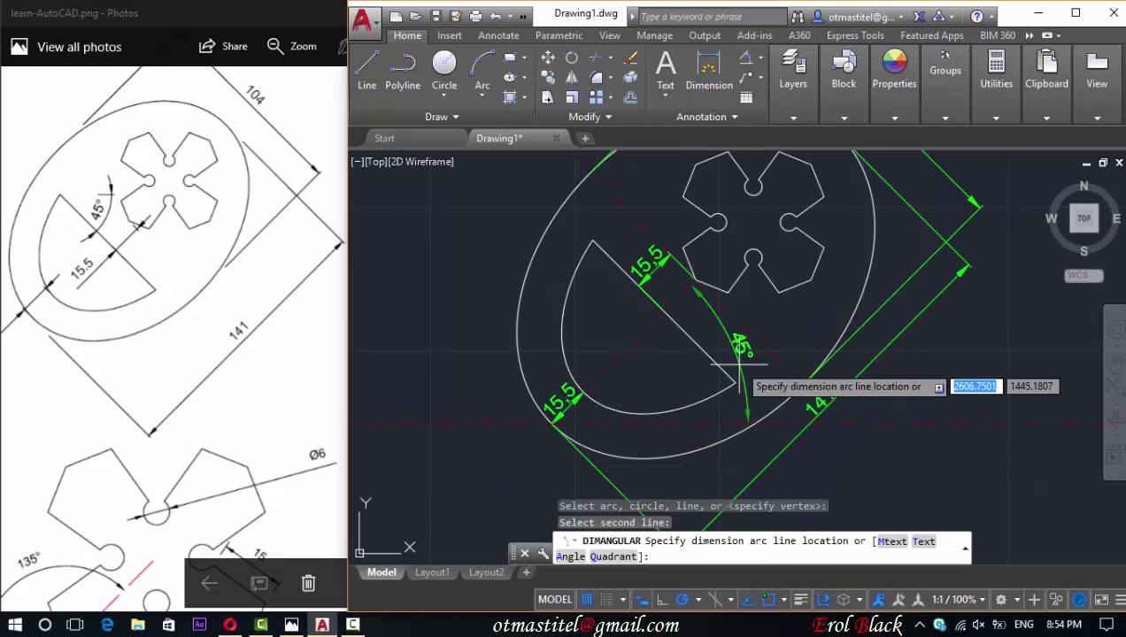
pyautogui.click(659, 379)
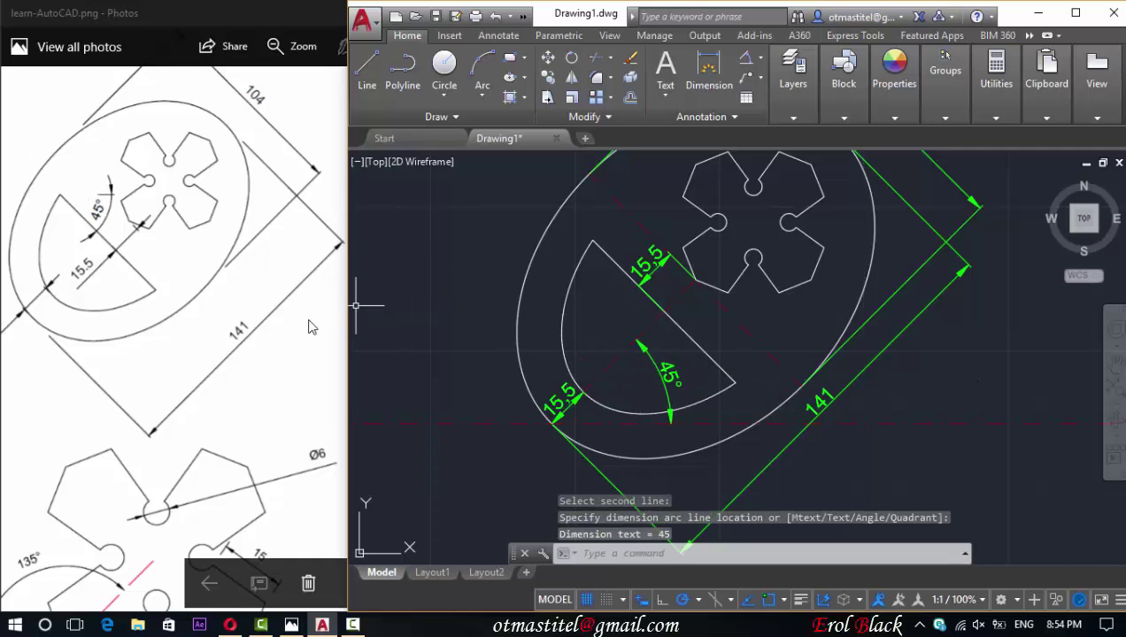
pyautogui.scroll(-2, 265, 327)
pyautogui.scroll(-2, 243, 323)
# - Check the reference, then add the 135° angular dimension outside the sector
pyautogui.press('super+Left')
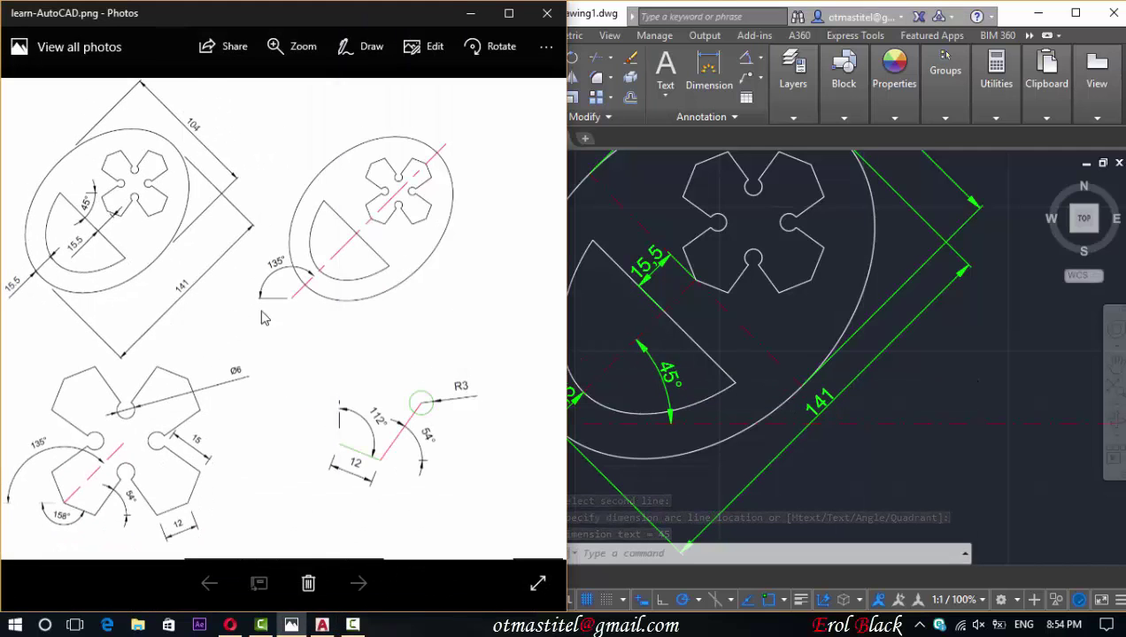
pyautogui.click(836, 302)
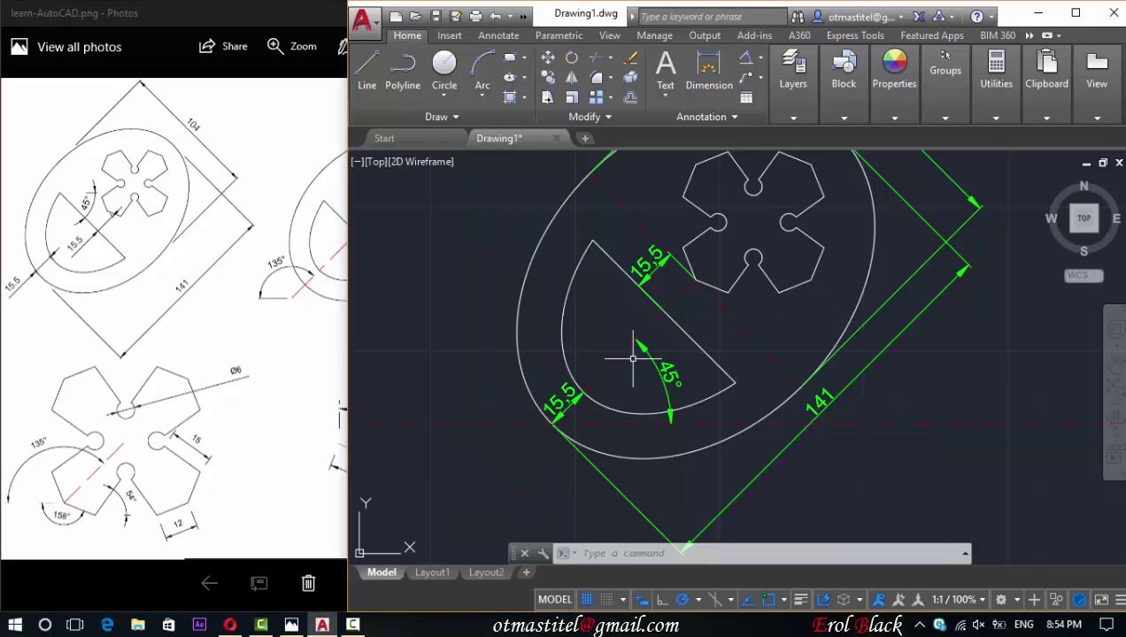
pyautogui.click(746, 59)
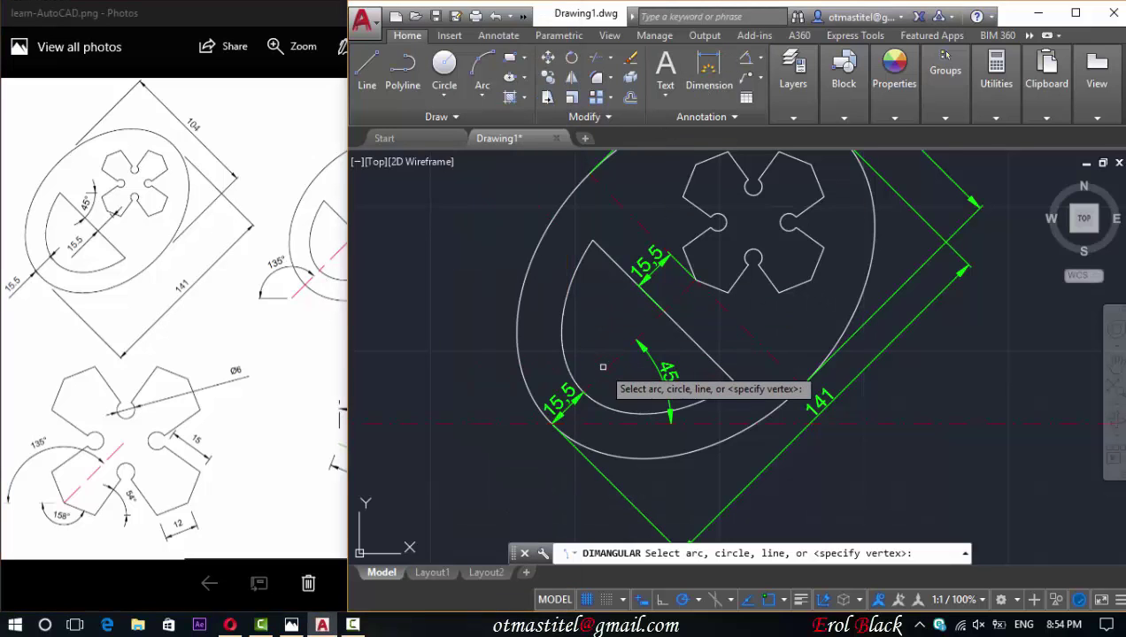
pyautogui.click(444, 418)
pyautogui.click(442, 416)
pyautogui.click(440, 414)
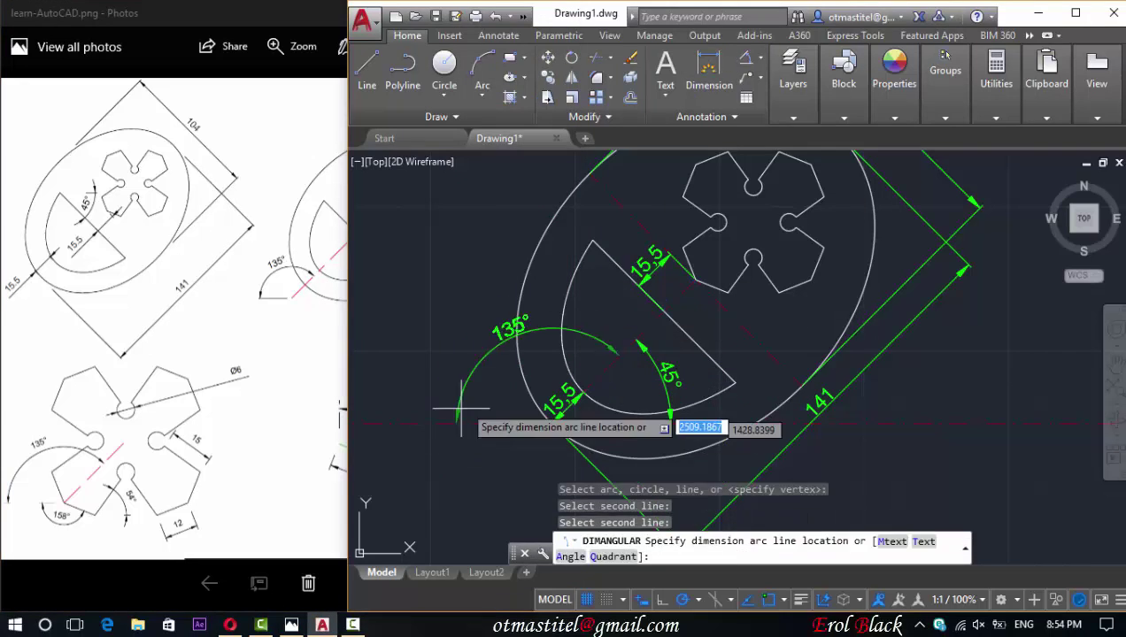
pyautogui.click(461, 390)
pyautogui.scroll(-2, 642, 423)
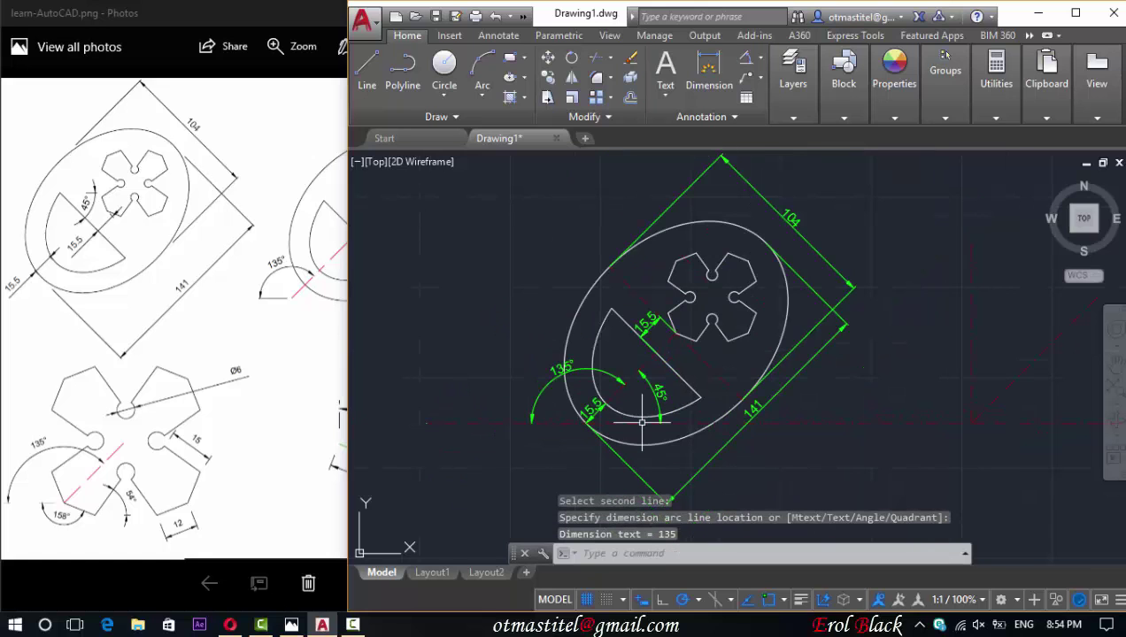
pyautogui.scroll(-2, 620, 346)
pyautogui.scroll(2, 568, 346)
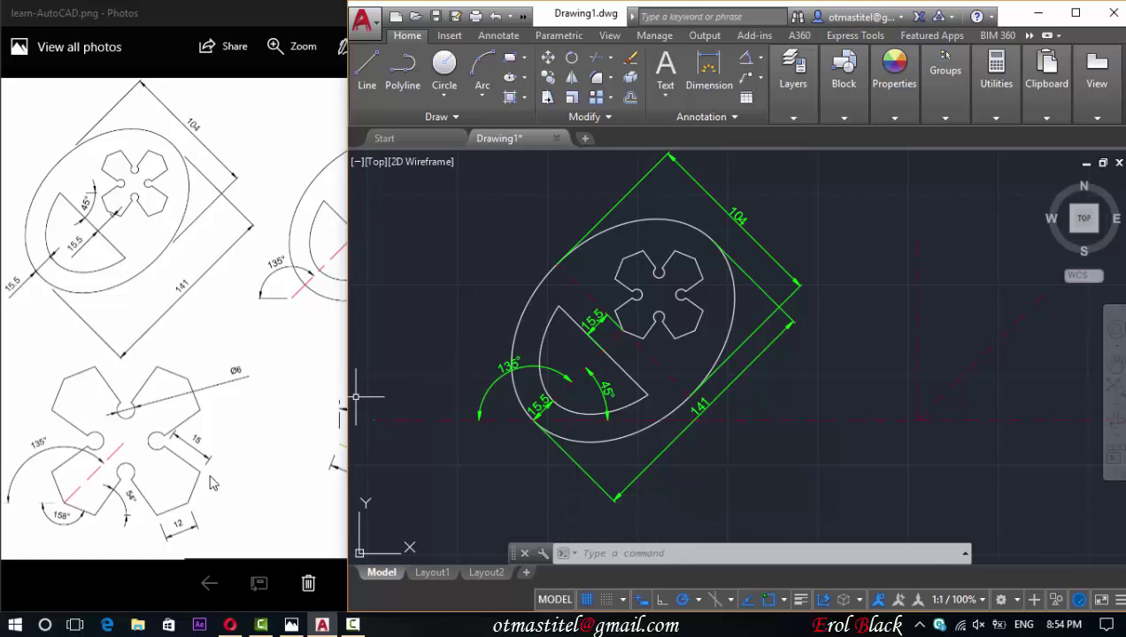
pyautogui.scroll(2, 637, 328)
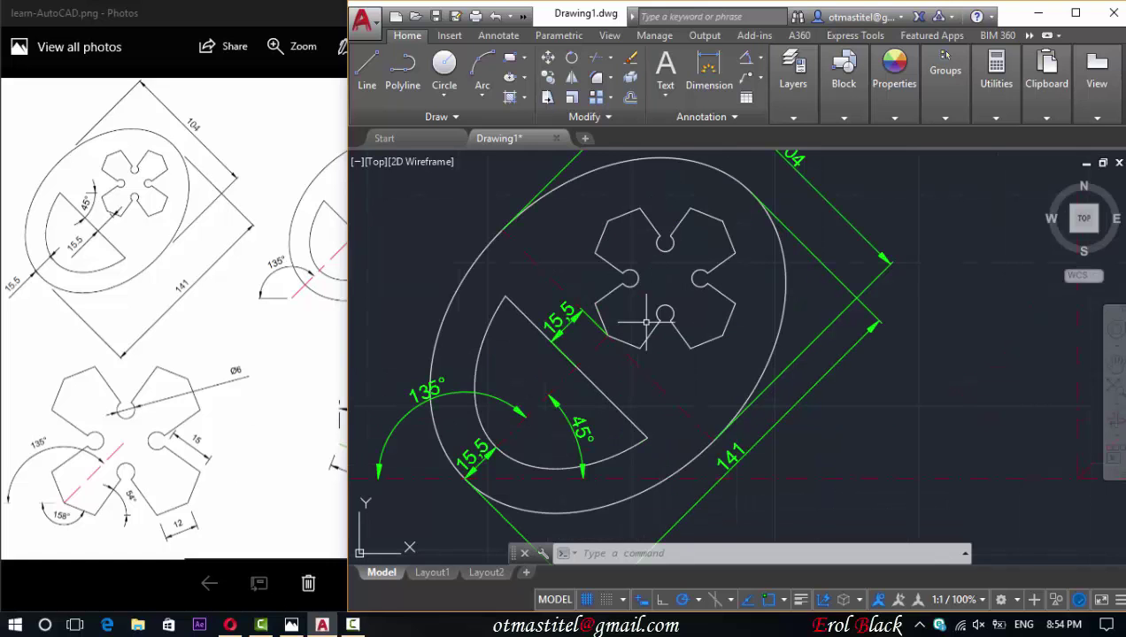
pyautogui.scroll(2, 632, 336)
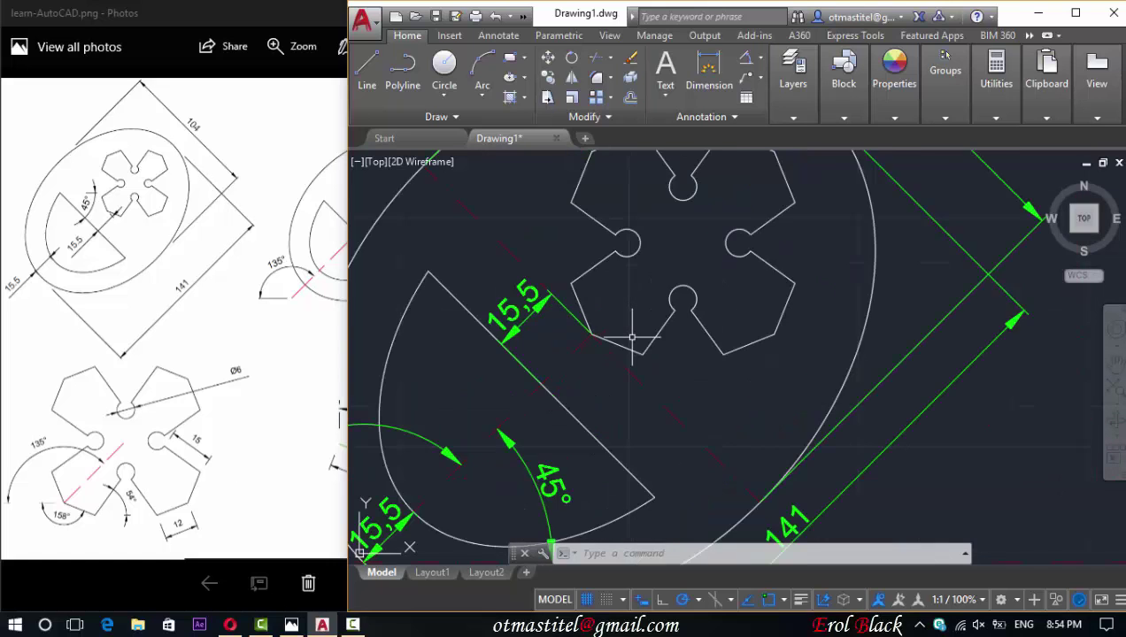
pyautogui.scroll(-5, 606, 376)
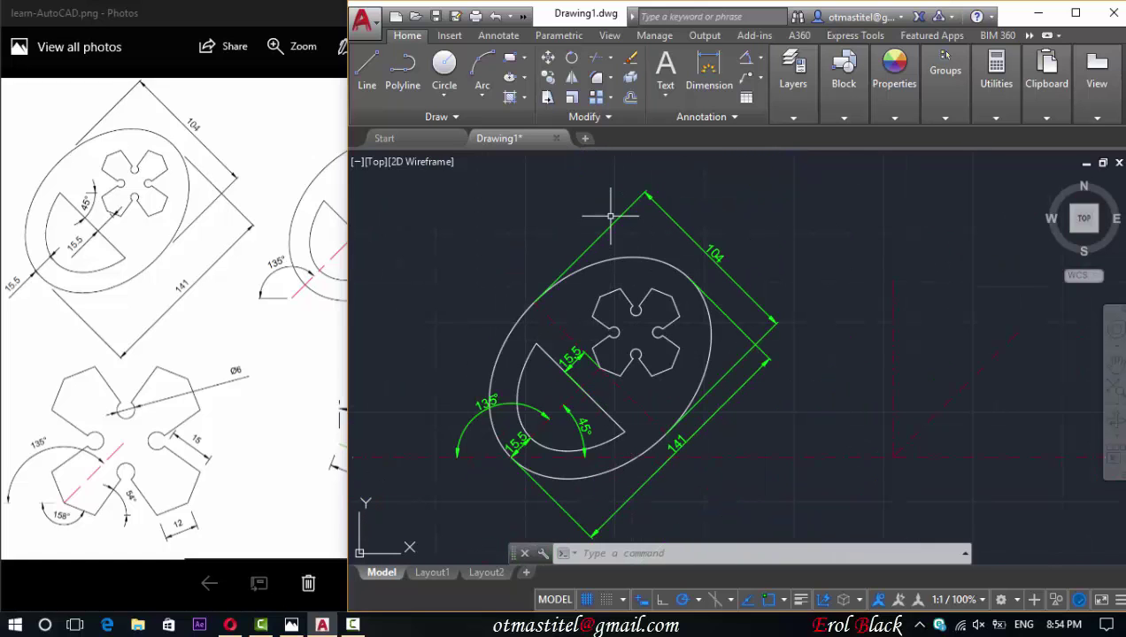
# - Start a line at the petal corner, then cancel the unfinished line
pyautogui.click(366, 69)
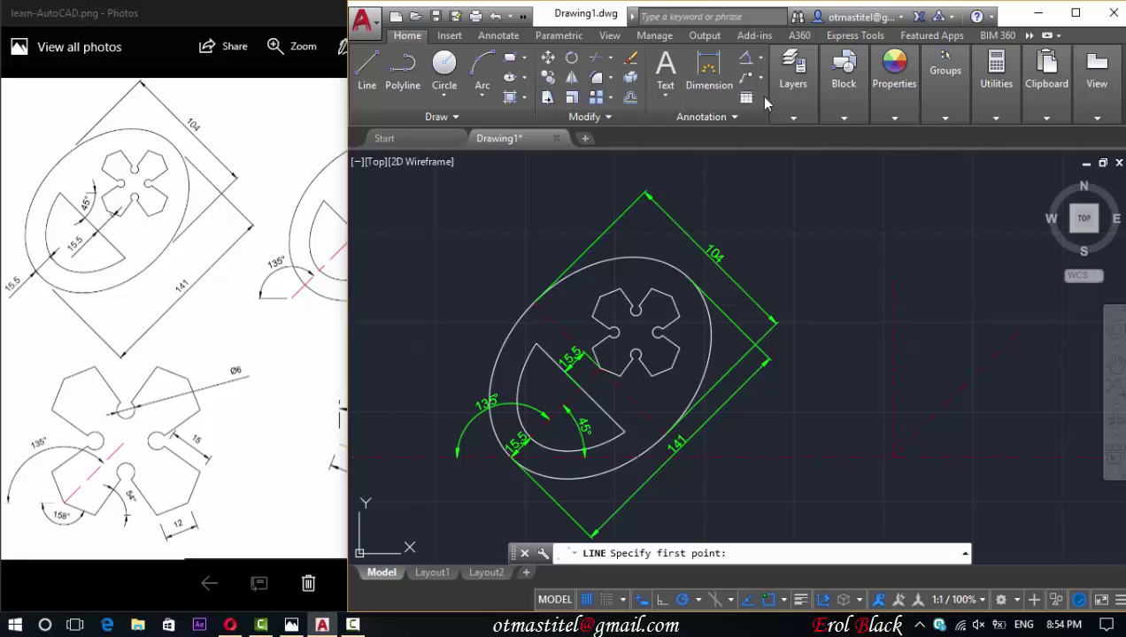
pyautogui.click(935, 138)
pyautogui.click(897, 197)
pyautogui.scroll(4, 575, 354)
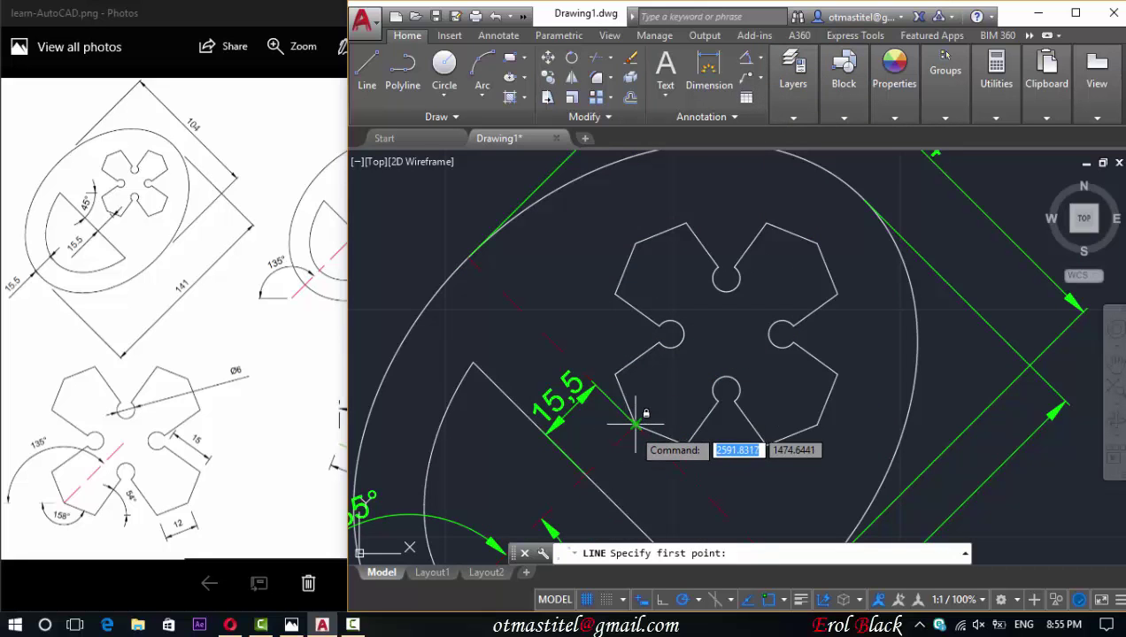
pyautogui.scroll(3, 635, 425)
pyautogui.click(631, 423)
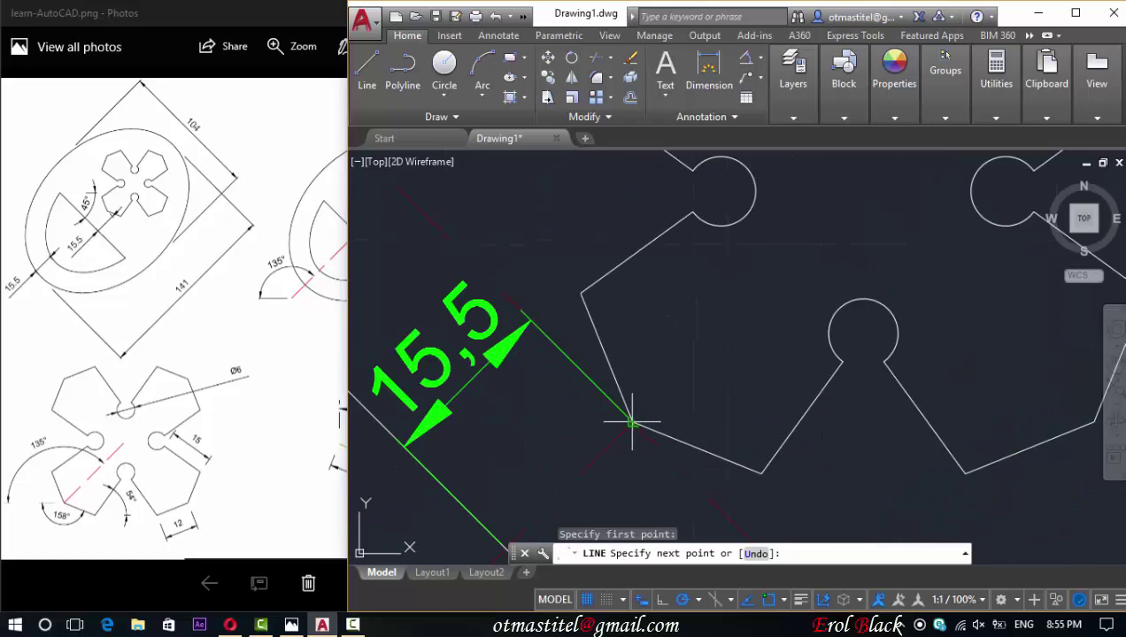
pyautogui.scroll(-3, 638, 328)
pyautogui.scroll(-2, 655, 212)
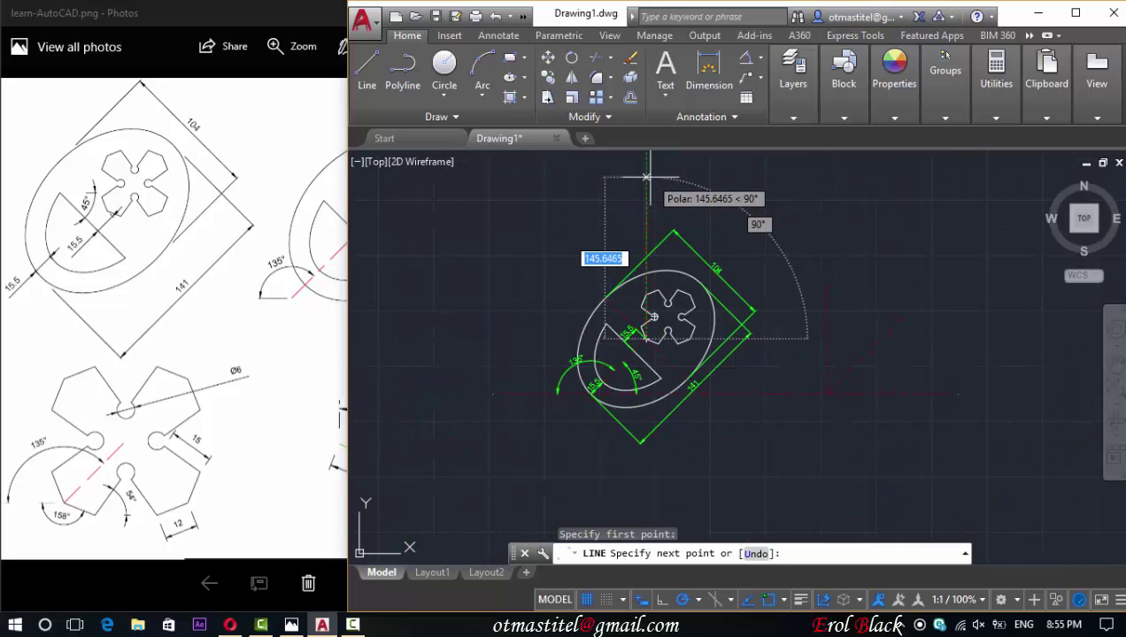
pyautogui.press('Escape')
pyautogui.scroll(4, 648, 362)
pyautogui.scroll(3, 648, 361)
pyautogui.scroll(3, 673, 376)
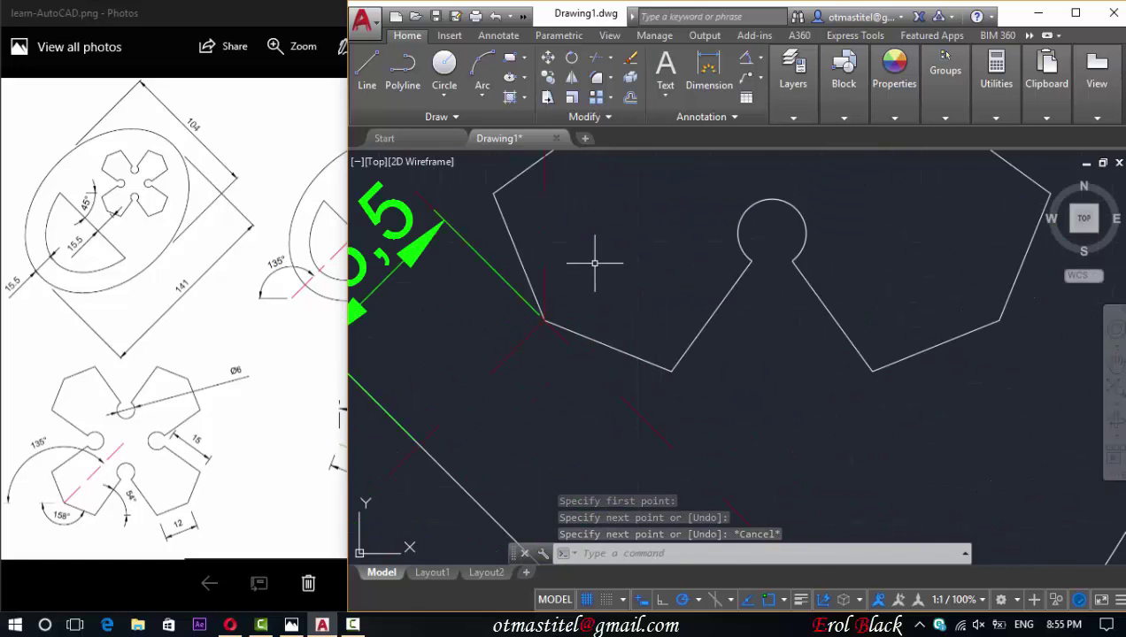
# - Place a 112° angular dimension between the petal corner's two edges
pyautogui.click(708, 75)
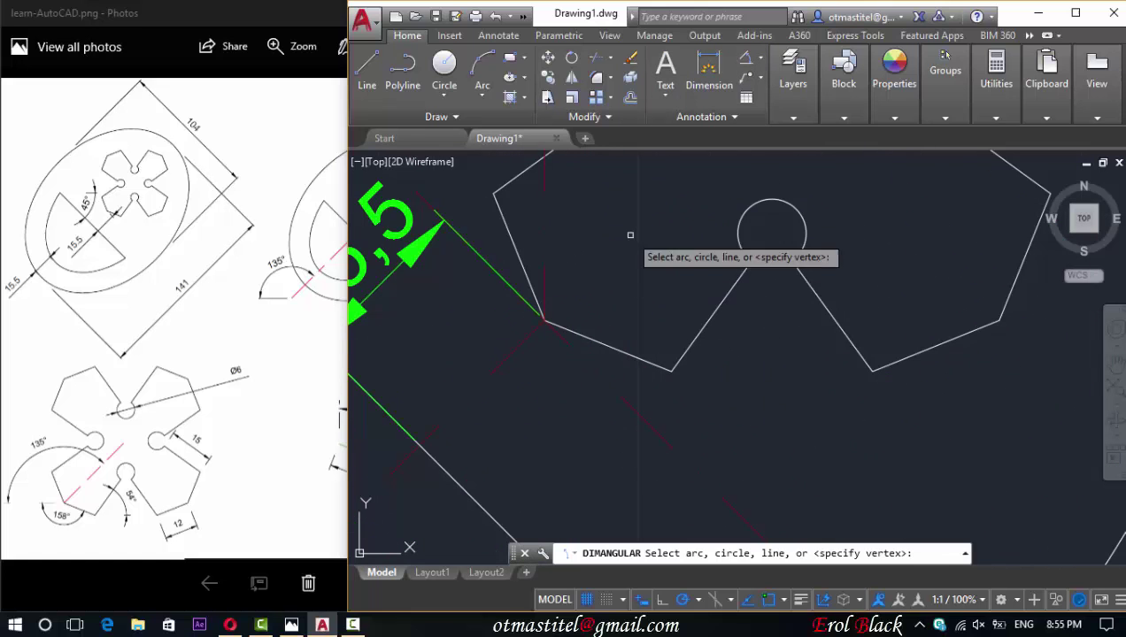
pyautogui.click(531, 265)
pyautogui.click(584, 338)
pyautogui.scroll(-1, 620, 256)
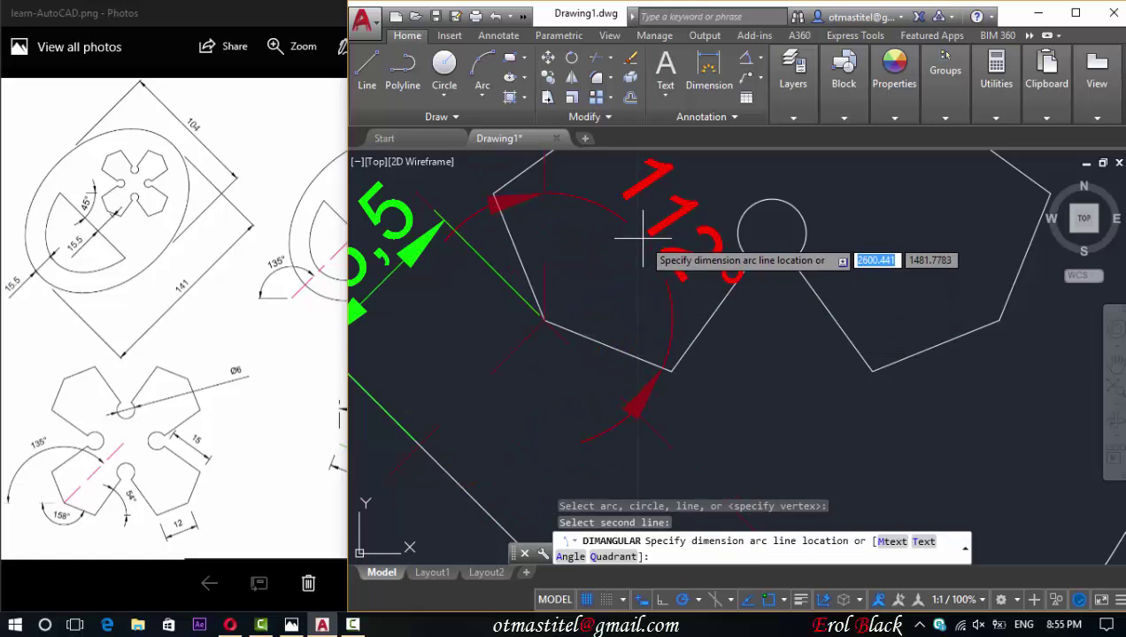
pyautogui.scroll(-2, 615, 240)
pyautogui.click(633, 238)
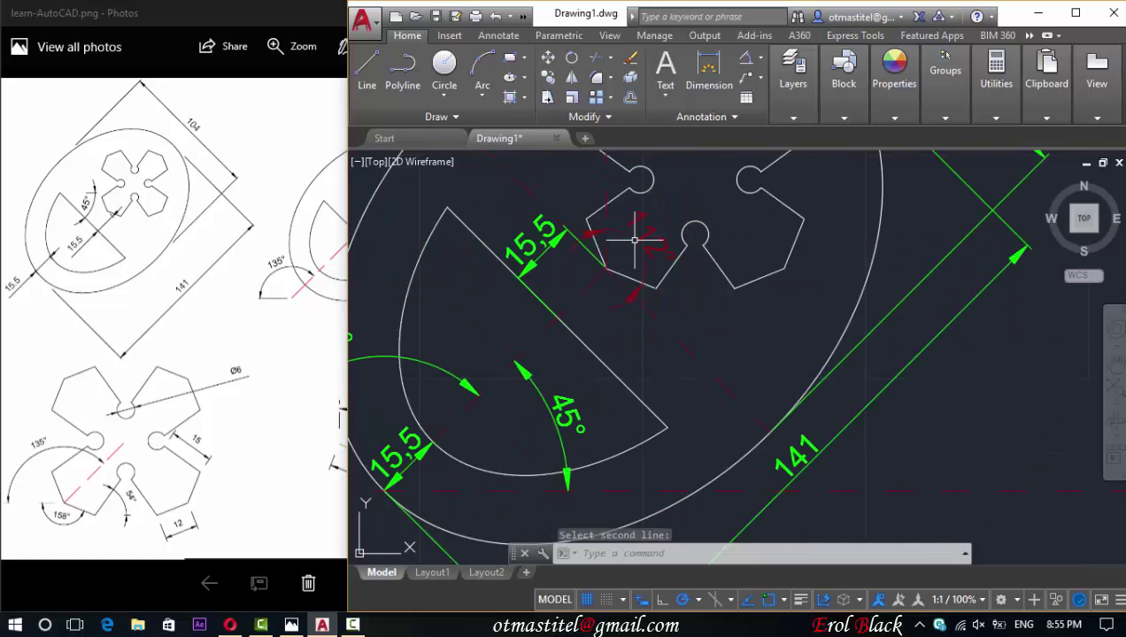
# - Unlock Layer1 and move the 112° dimension onto Layer2
pyautogui.click(641, 233)
pyautogui.moveTo(792, 84)
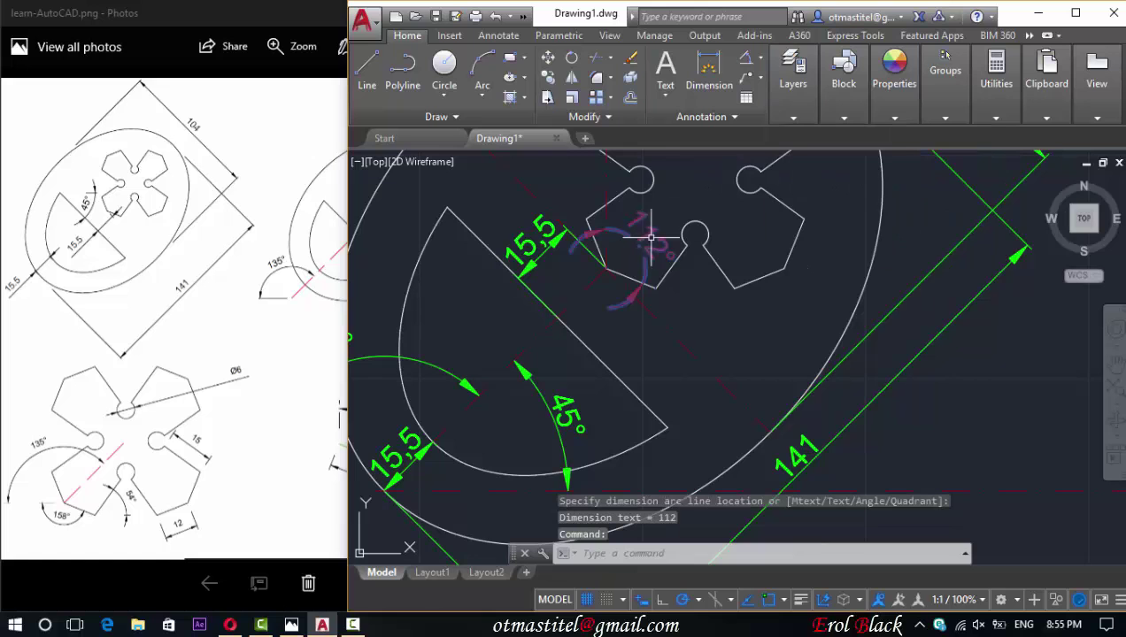
pyautogui.click(920, 140)
pyautogui.click(903, 223)
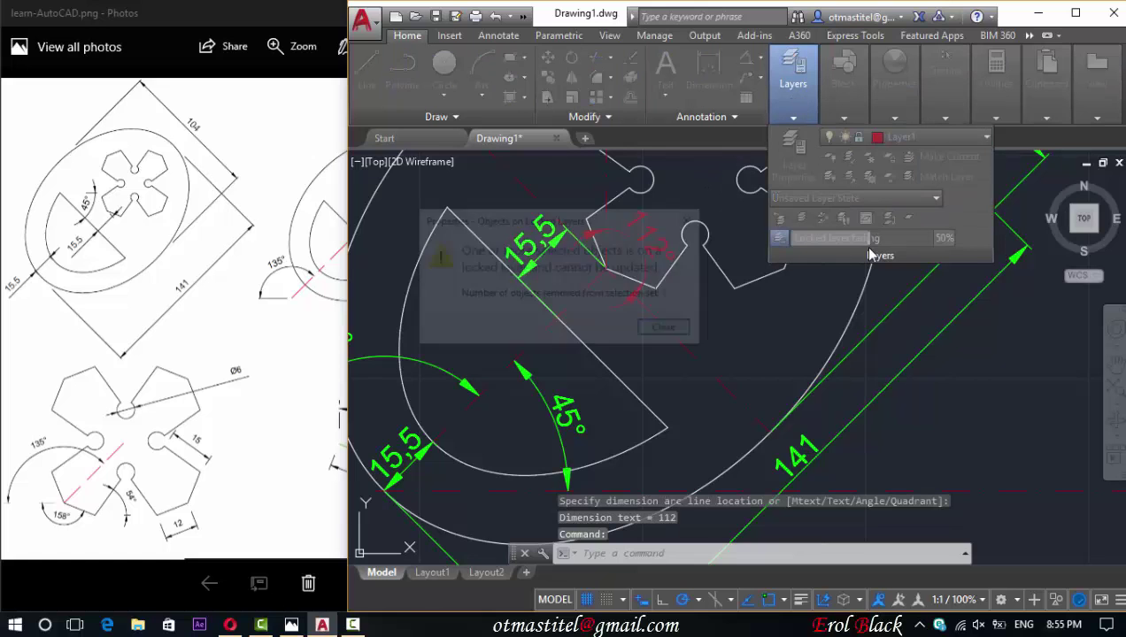
pyautogui.click(665, 329)
pyautogui.moveTo(844, 84)
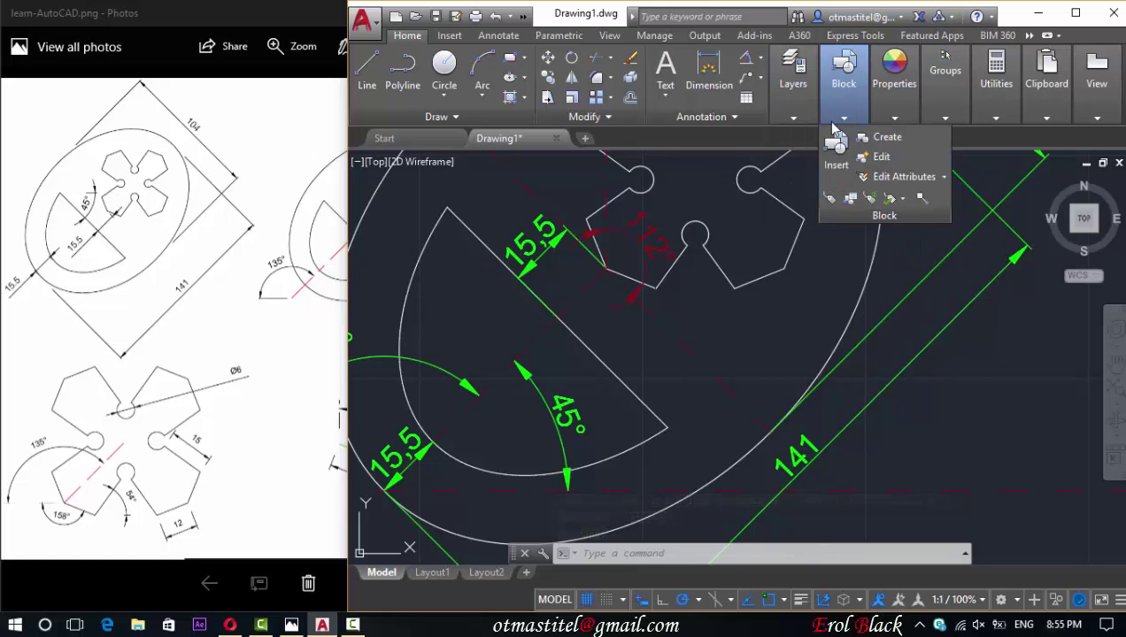
pyautogui.click(936, 143)
pyautogui.click(863, 202)
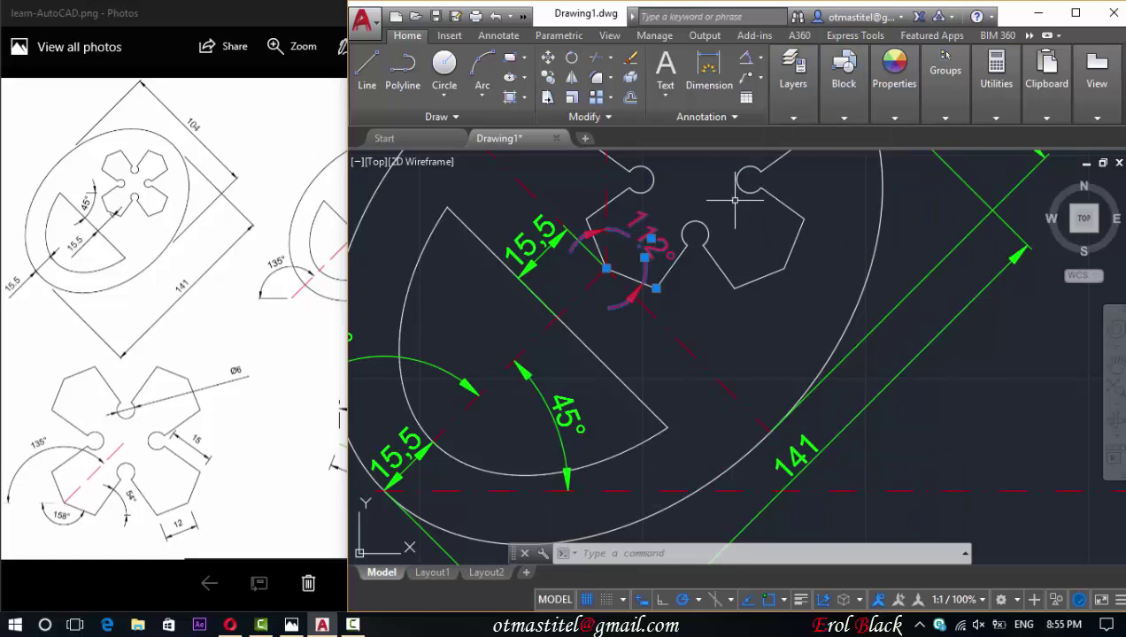
pyautogui.moveTo(793, 75)
pyautogui.click(920, 137)
pyautogui.click(896, 218)
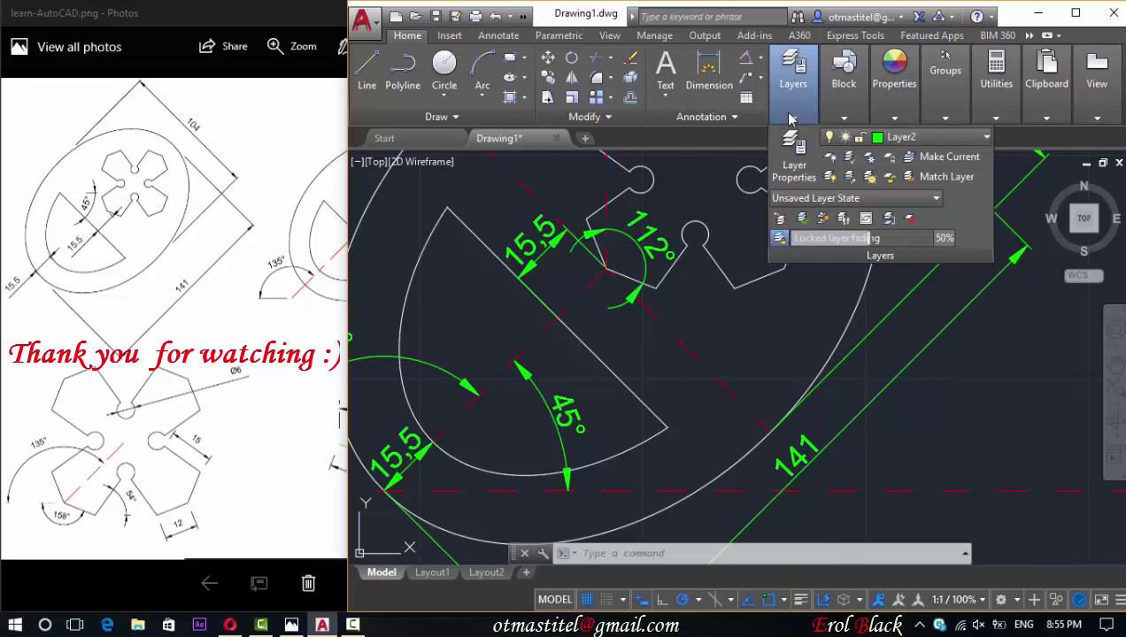
pyautogui.scroll(-3, 598, 276)
pyautogui.scroll(3, 660, 226)
pyautogui.scroll(-3, 649, 243)
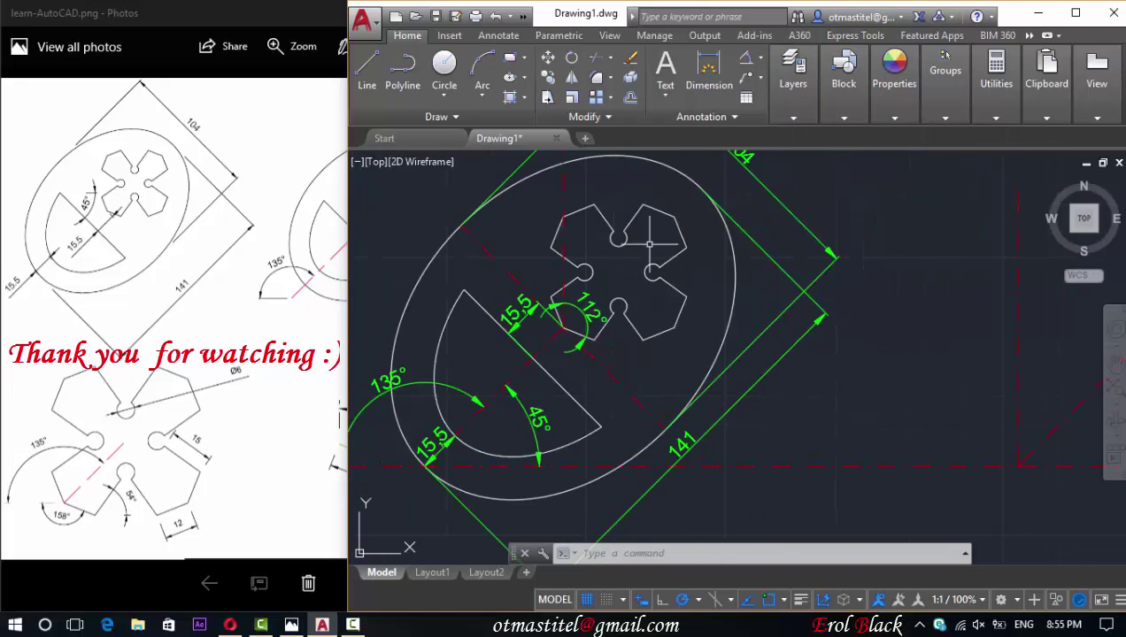
pyautogui.scroll(2, 649, 243)
pyautogui.click(366, 70)
pyautogui.moveTo(793, 71)
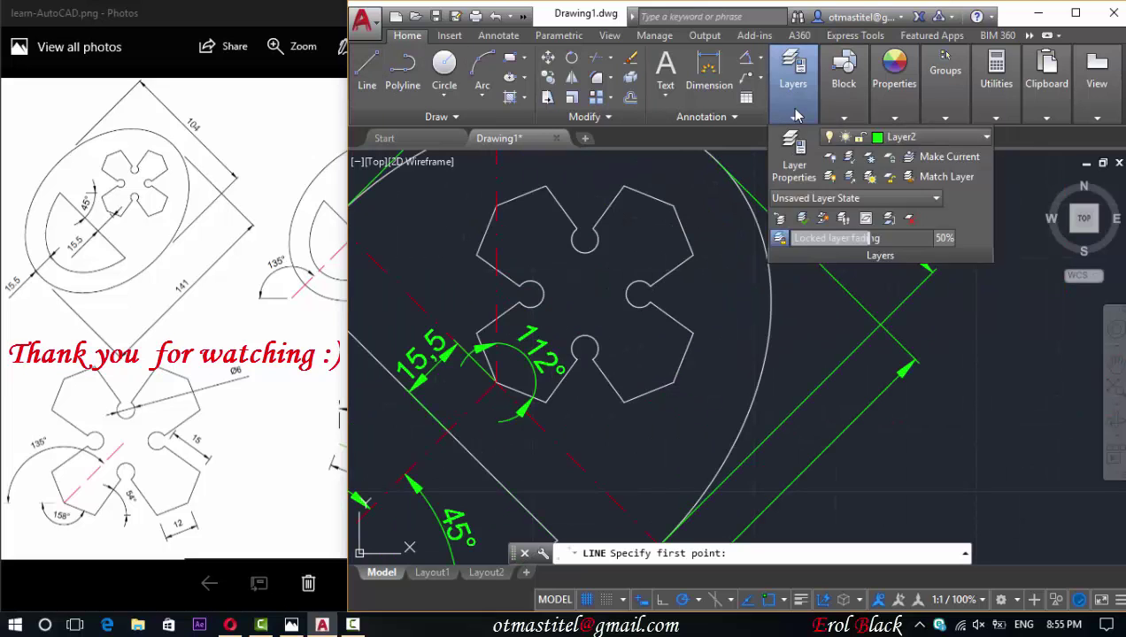
pyautogui.click(986, 136)
pyautogui.click(885, 221)
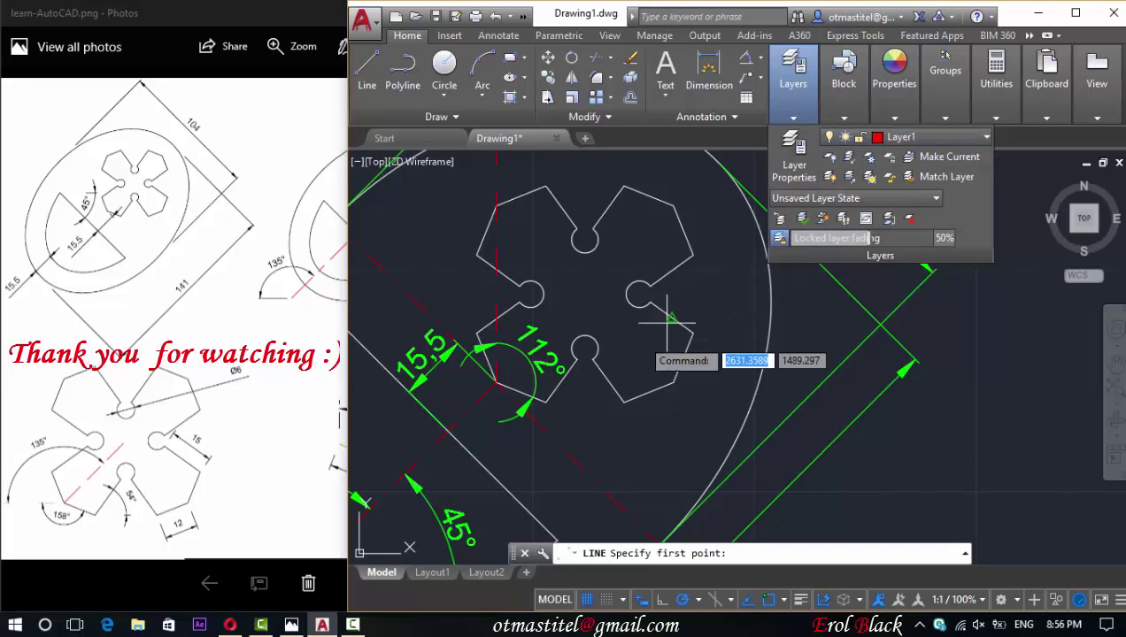
pyautogui.click(497, 382)
pyautogui.scroll(-2, 576, 336)
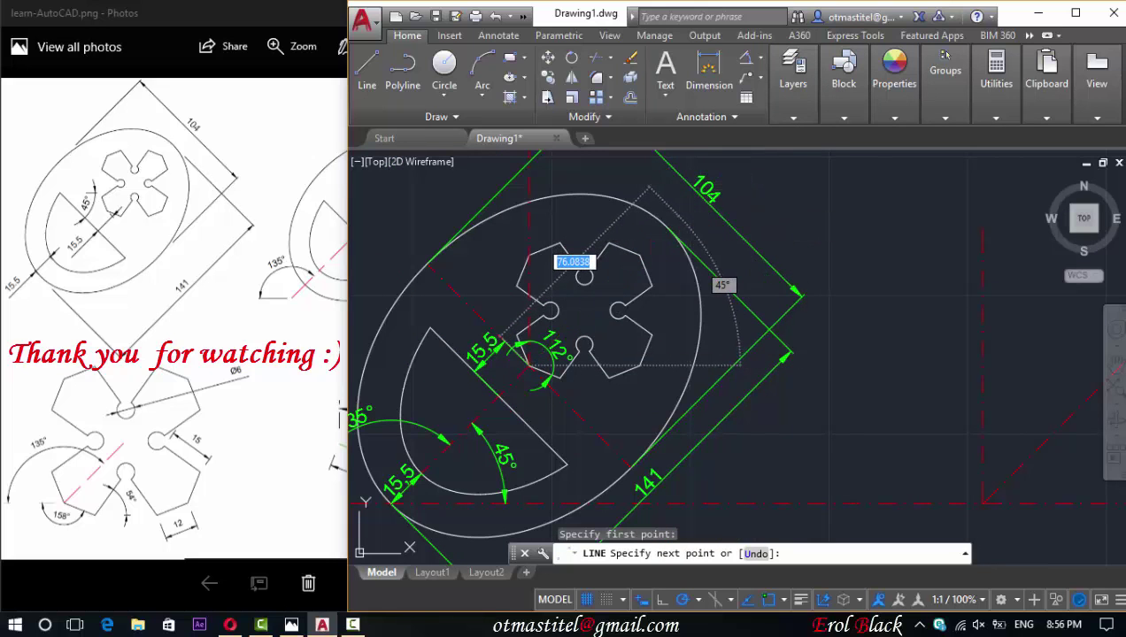
pyautogui.click(683, 211)
pyautogui.press('Escape')
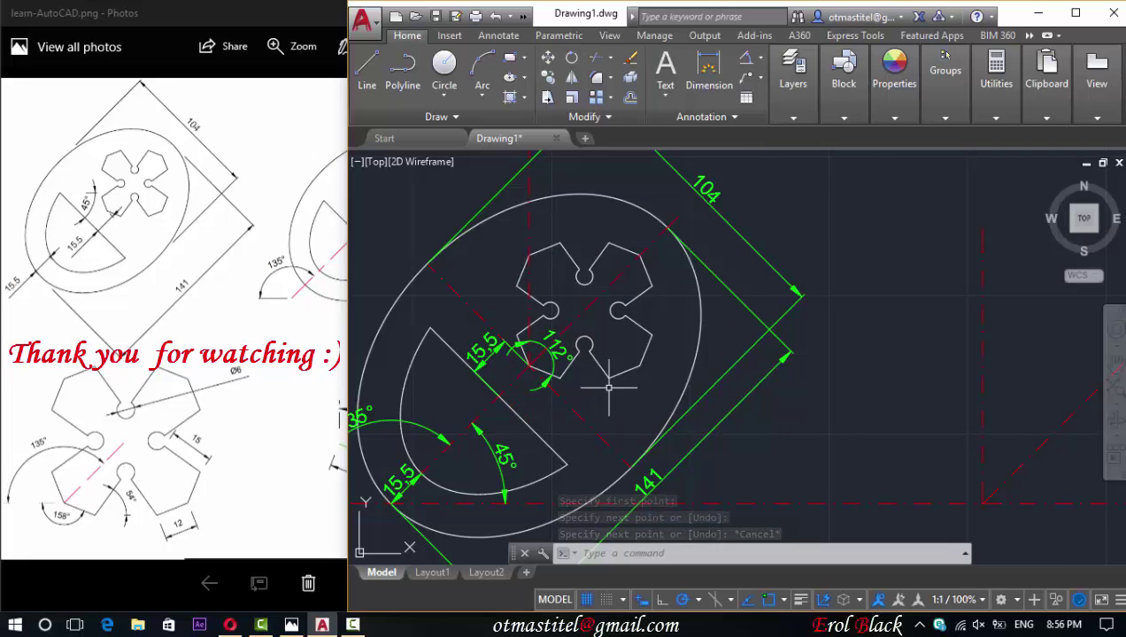
pyautogui.scroll(2, 622, 379)
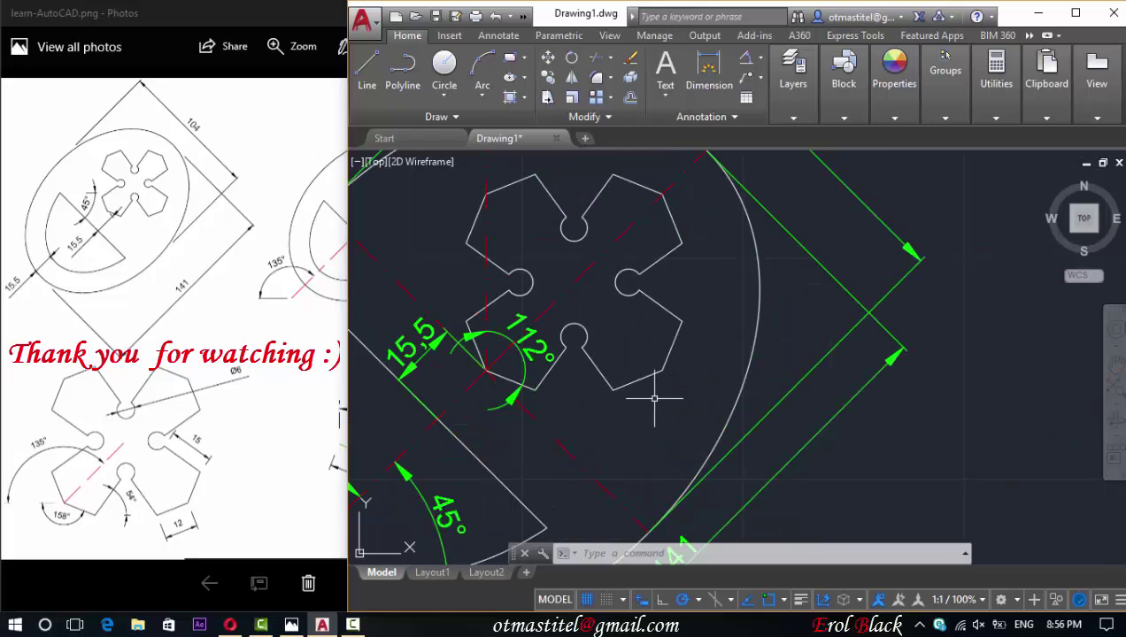
pyautogui.scroll(2, 551, 366)
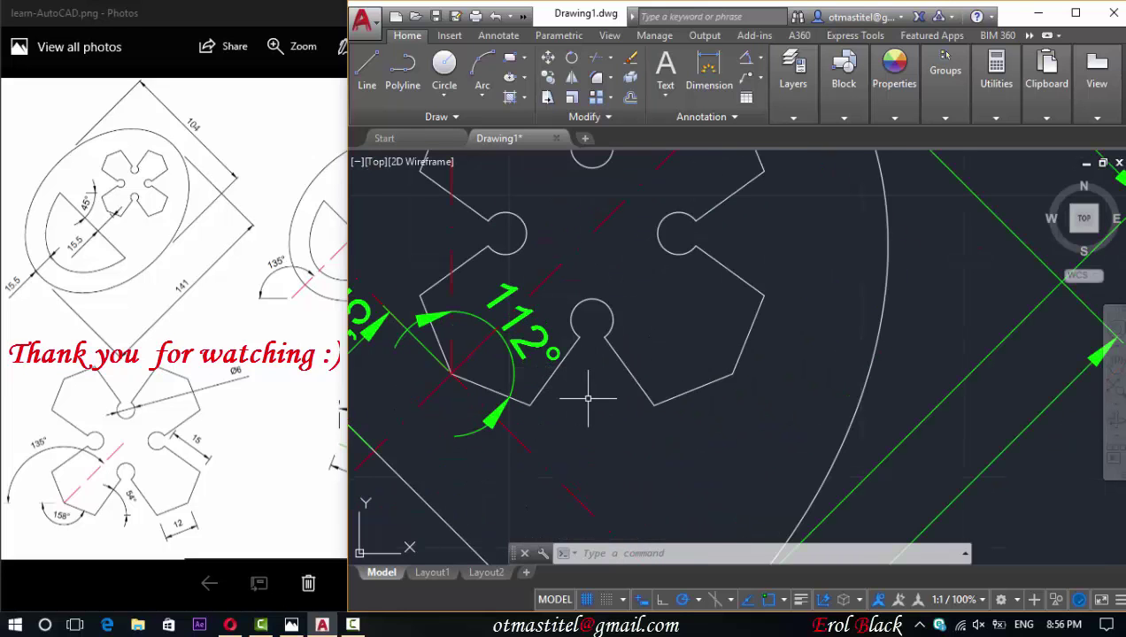
pyautogui.scroll(-2, 588, 399)
pyautogui.scroll(2, 593, 400)
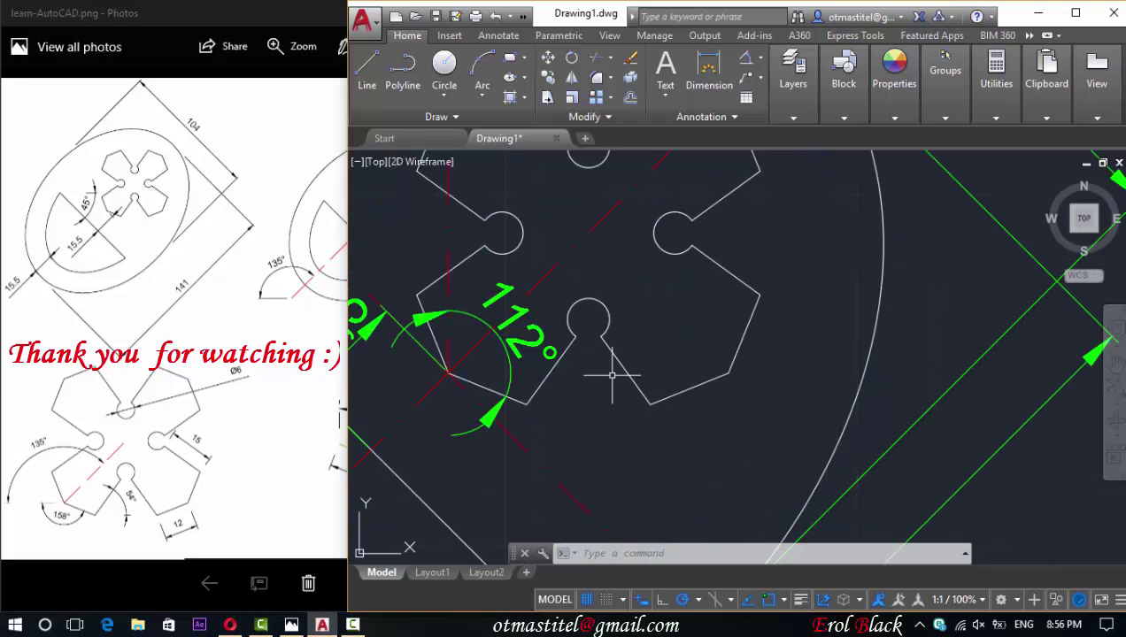
pyautogui.scroll(-3, 626, 349)
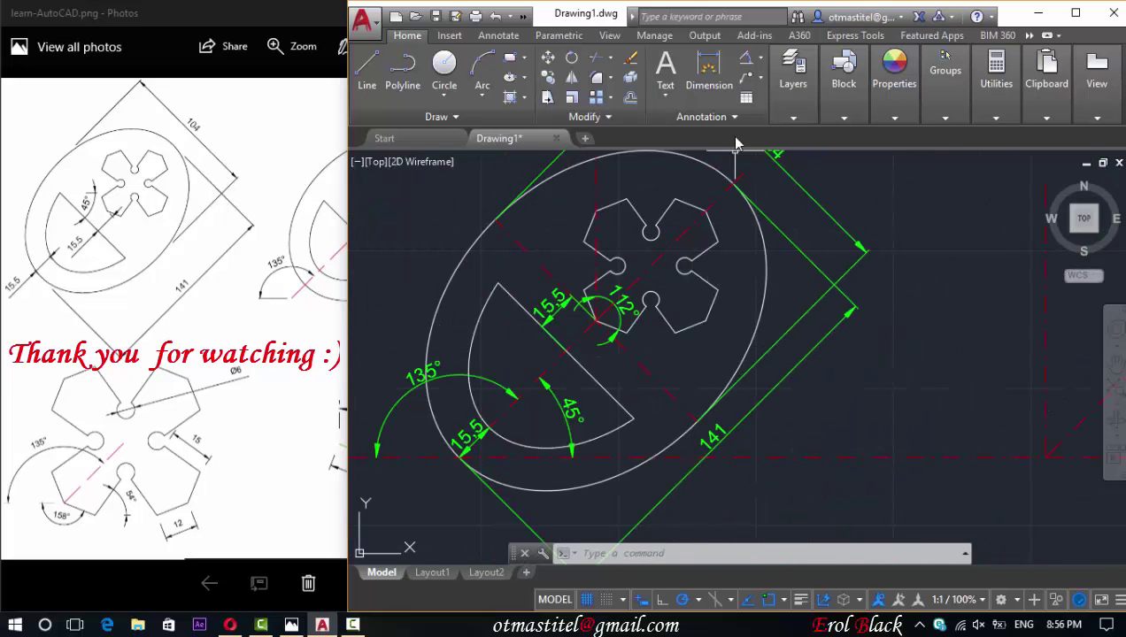
pyautogui.click(366, 71)
pyautogui.moveTo(844, 117)
pyautogui.scroll(3, 595, 316)
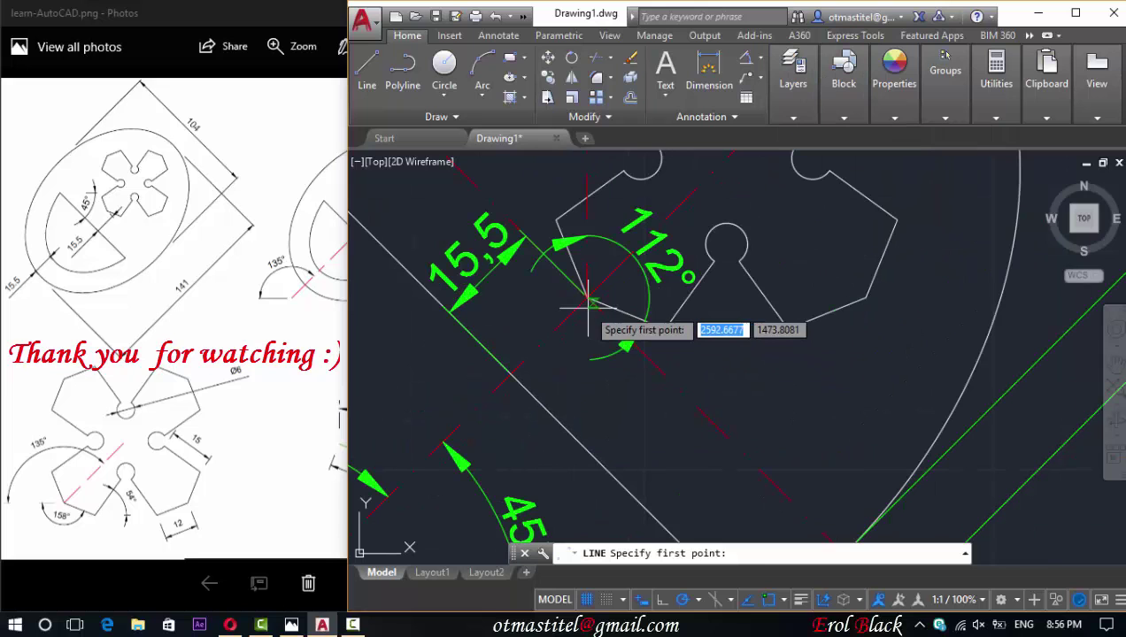
pyautogui.click(593, 318)
pyautogui.scroll(-2, 566, 320)
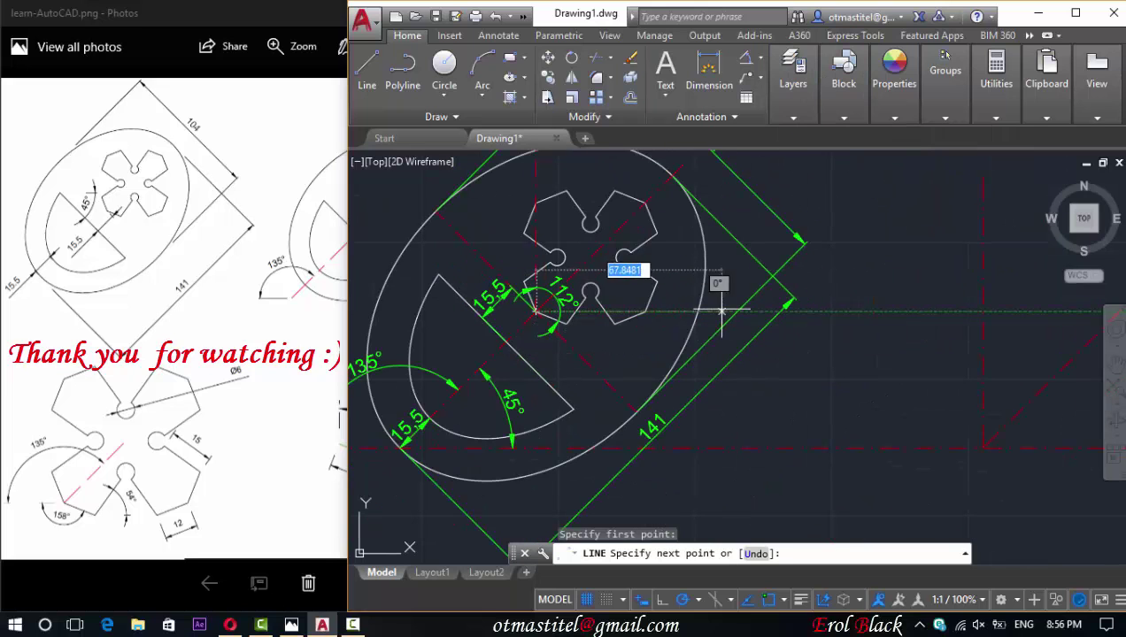
pyautogui.press('Escape')
pyautogui.scroll(4, 486, 292)
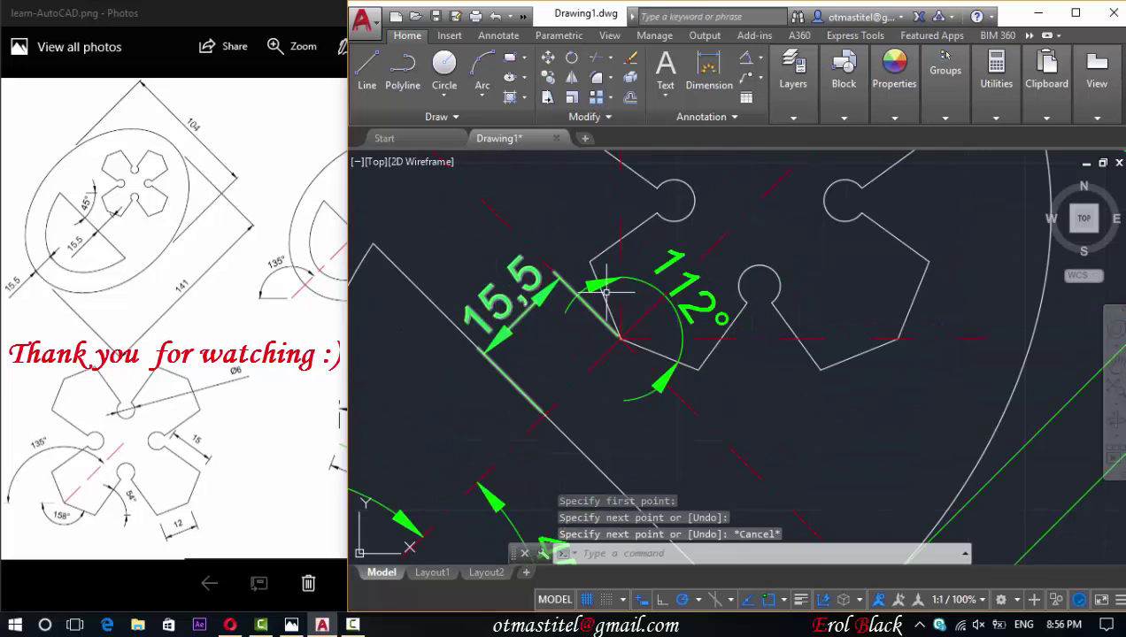
# - Place a 54° angular dimension between the slanted petal edge and the centre line
pyautogui.click(746, 57)
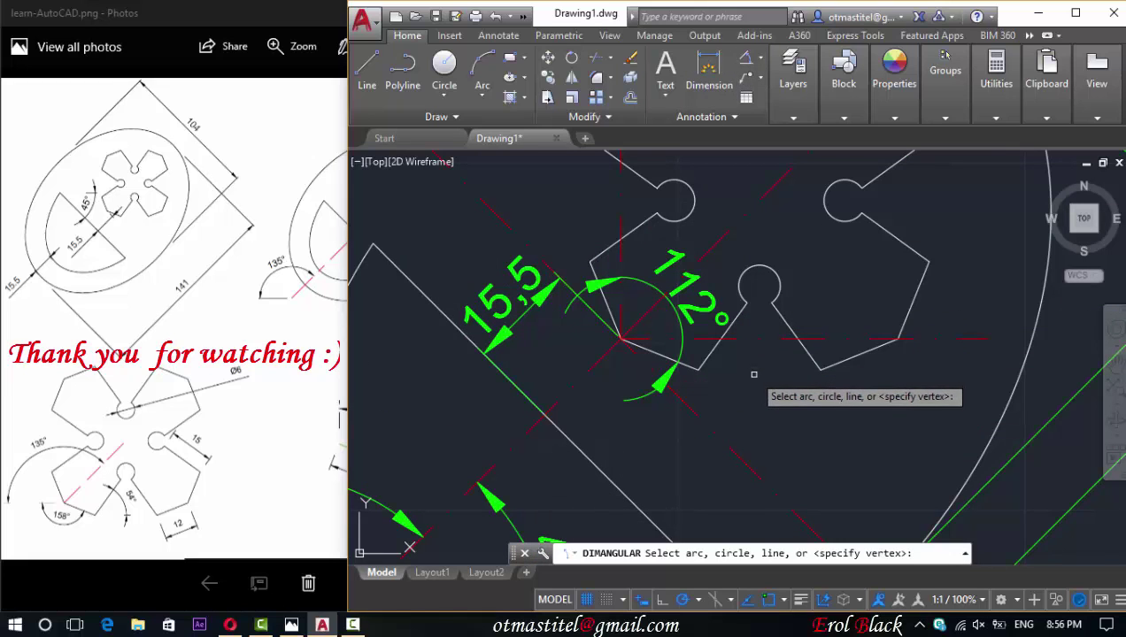
pyautogui.scroll(2, 721, 385)
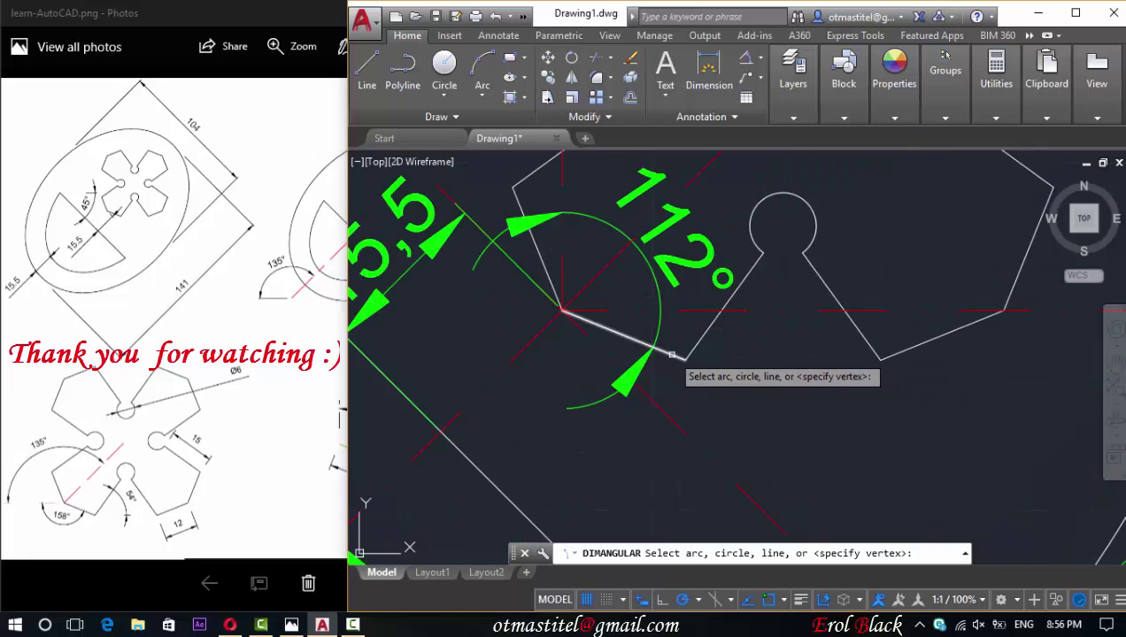
pyautogui.scroll(-2, 624, 364)
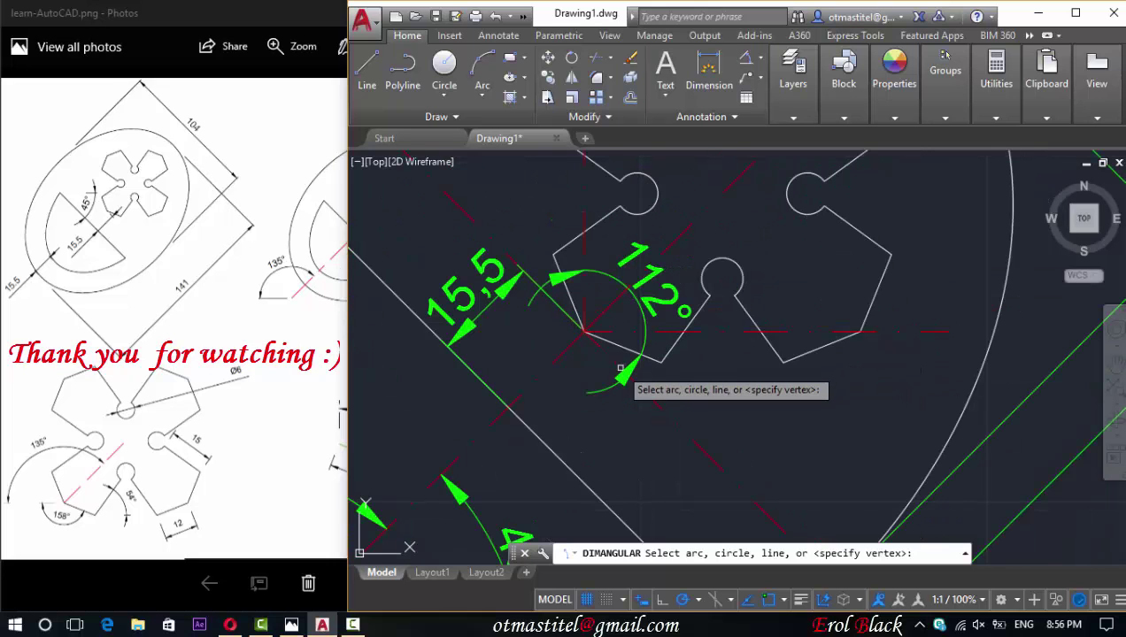
pyautogui.click(695, 307)
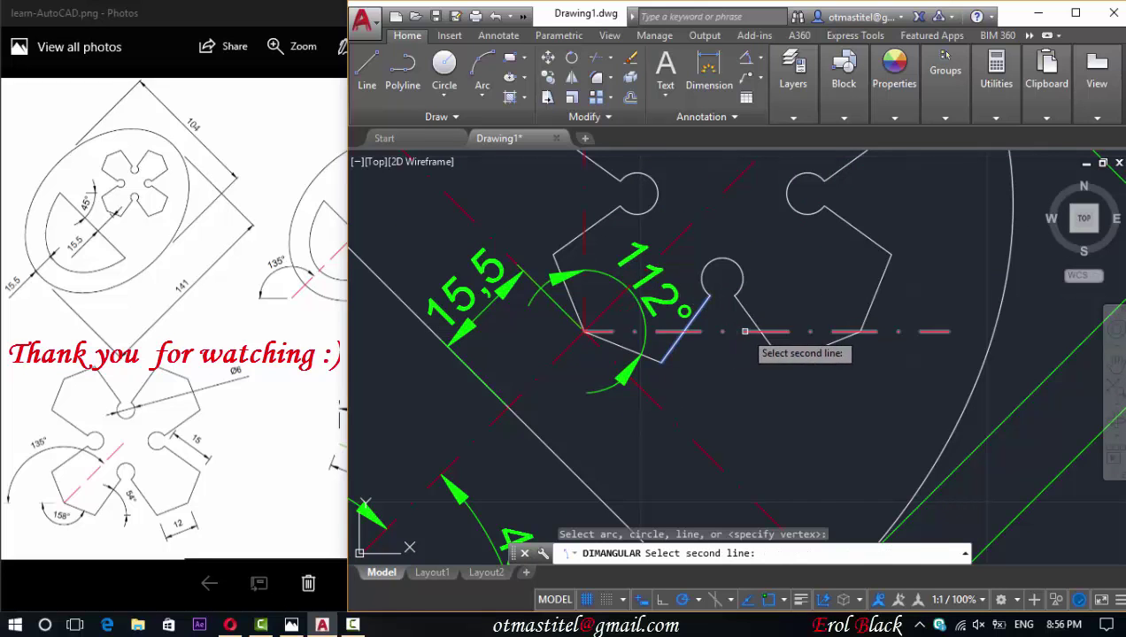
pyautogui.click(744, 331)
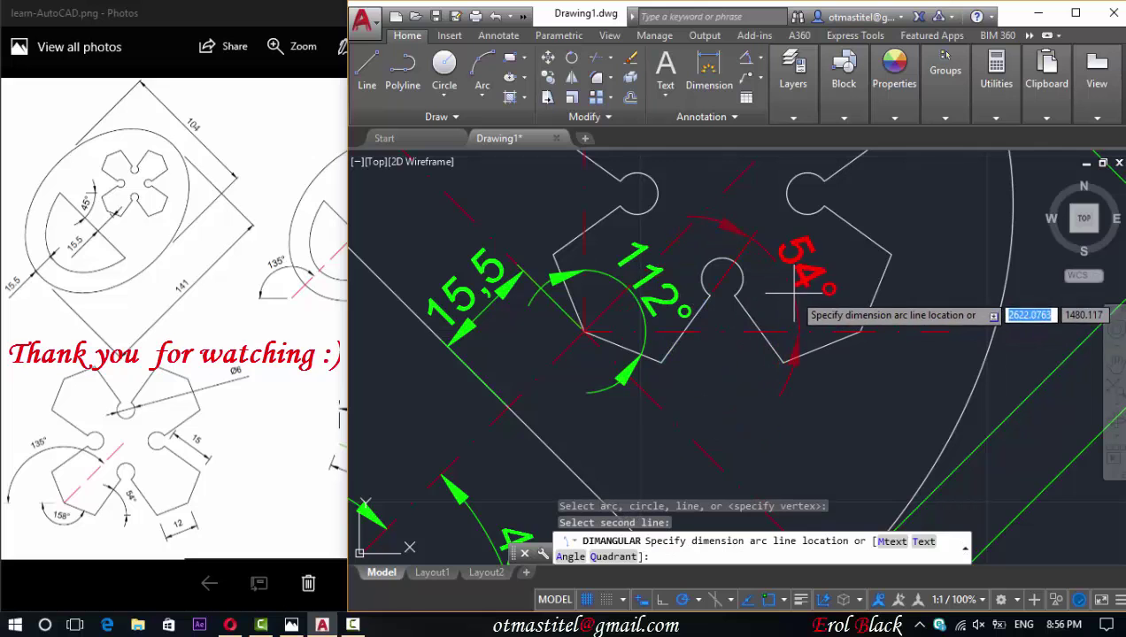
pyautogui.click(792, 293)
pyautogui.press('Escape')
pyautogui.scroll(-3, 718, 329)
pyautogui.scroll(-1, 719, 329)
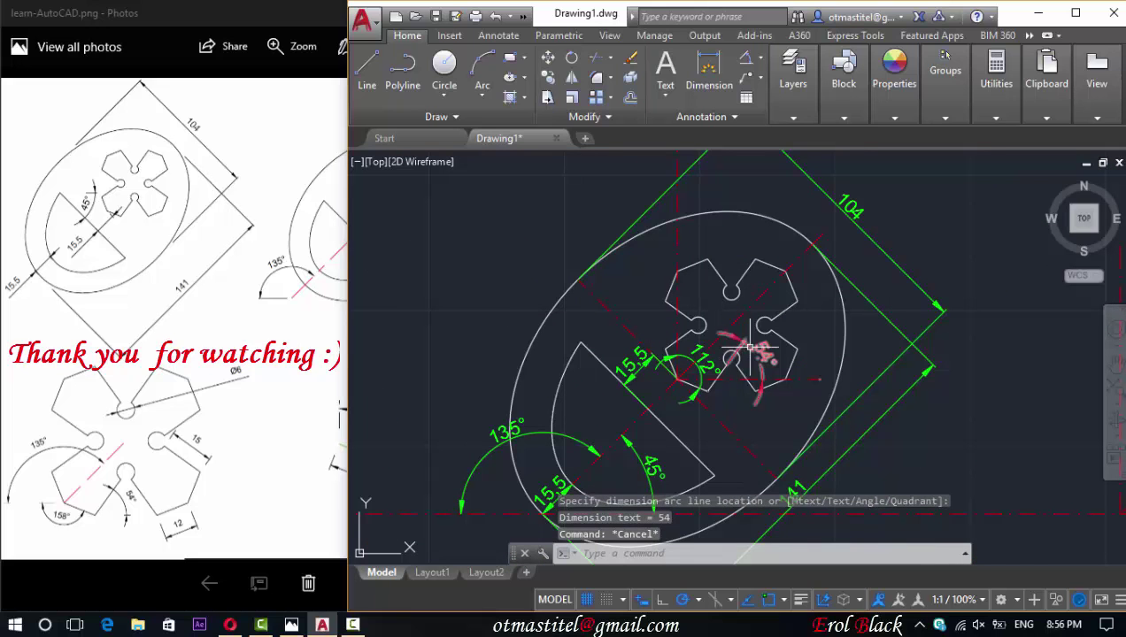
# - Put the 54° dimension on the green layer and compare with the reference drawing
pyautogui.click(750, 348)
pyautogui.moveTo(792, 116)
pyautogui.click(921, 139)
pyautogui.click(917, 218)
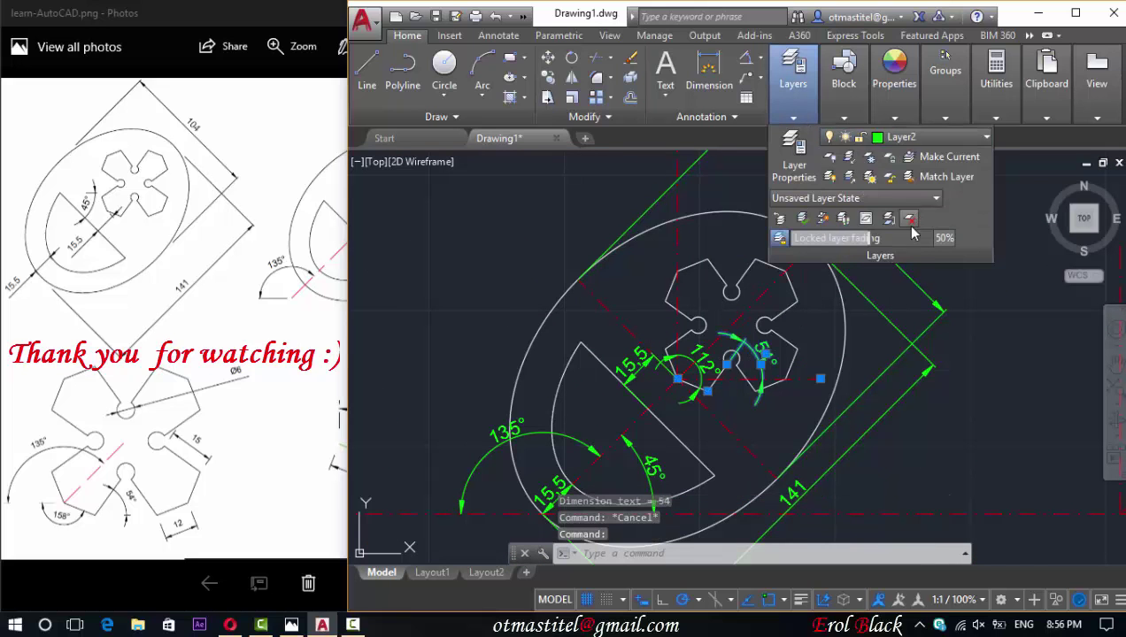
pyautogui.press('Escape')
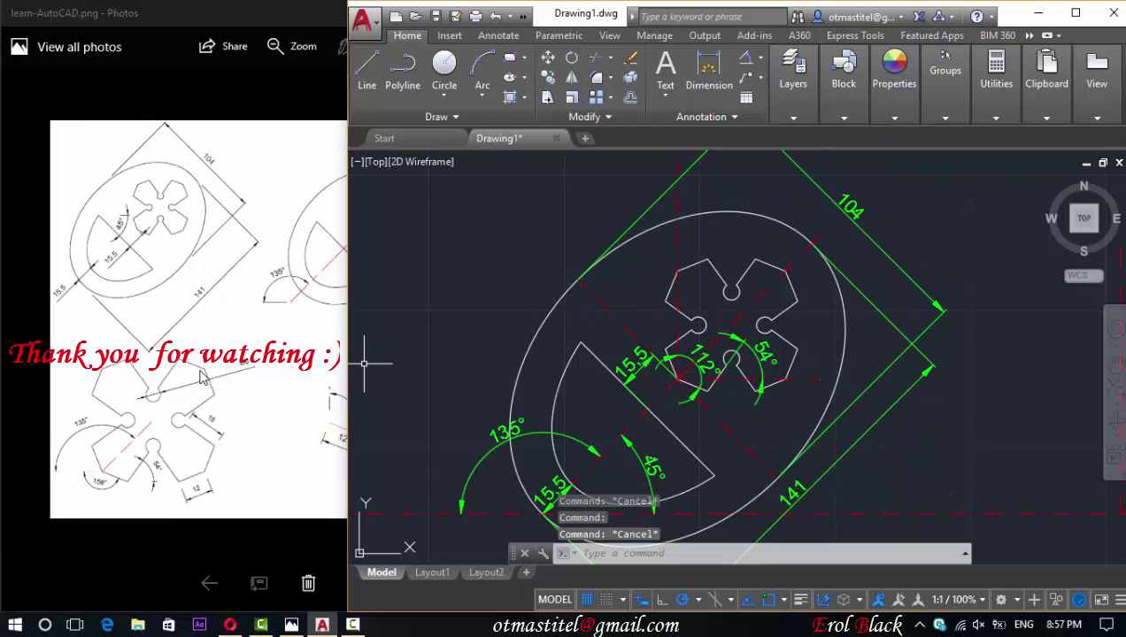
pyautogui.click(199, 356)
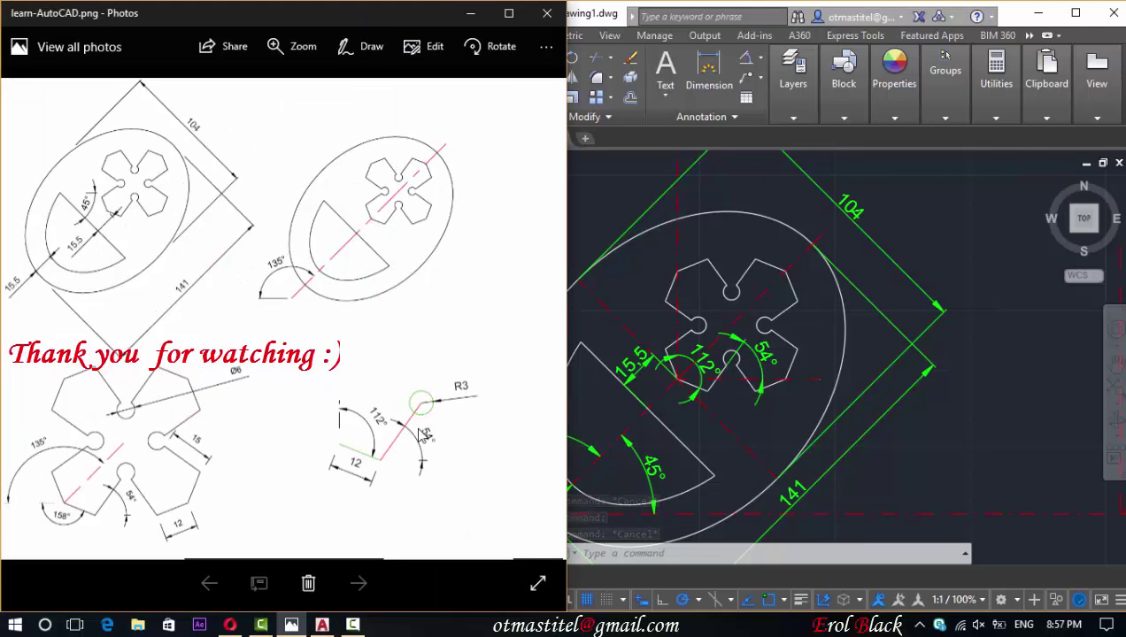
pyautogui.click(618, 164)
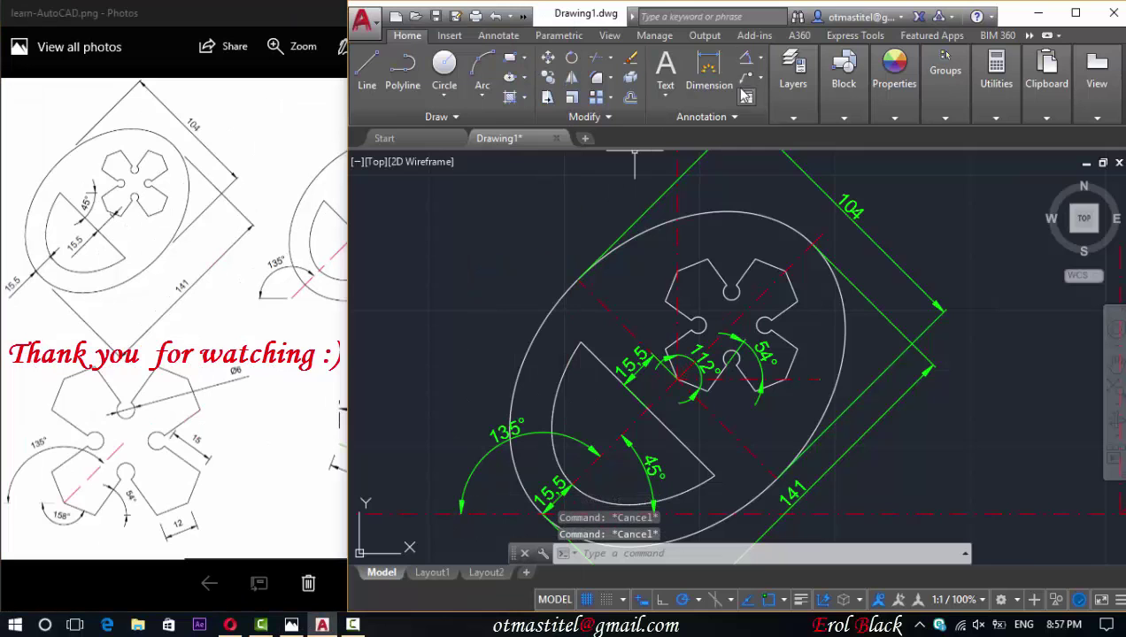
pyautogui.click(761, 58)
# - Add an R3 radius dimension to the small notch arc of the clover cutout
pyautogui.click(775, 250)
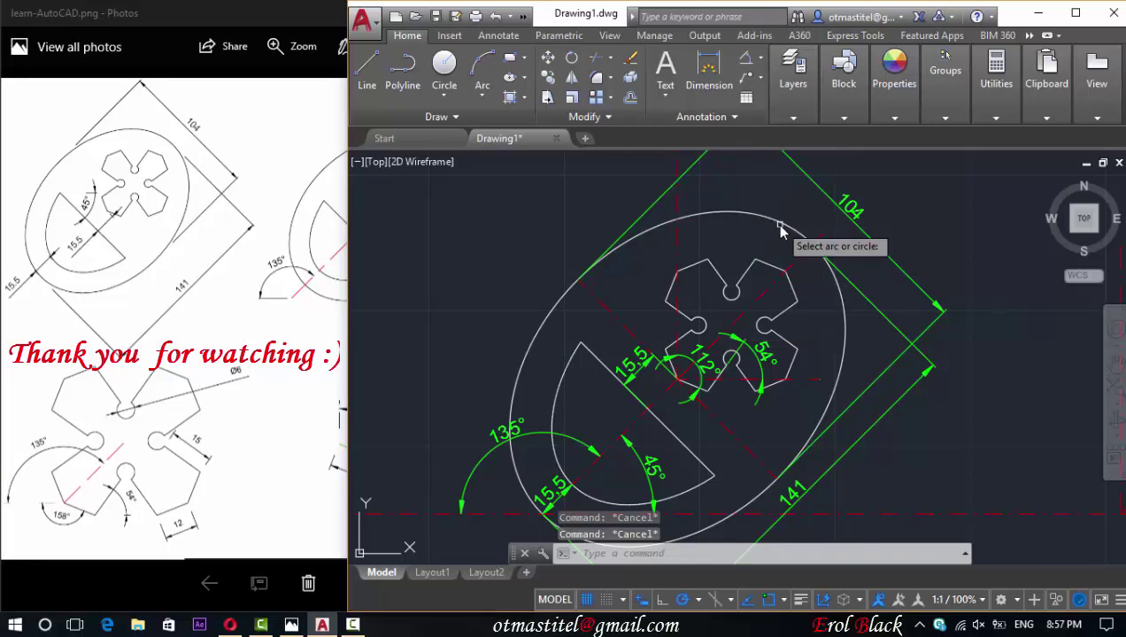
pyautogui.scroll(2, 733, 338)
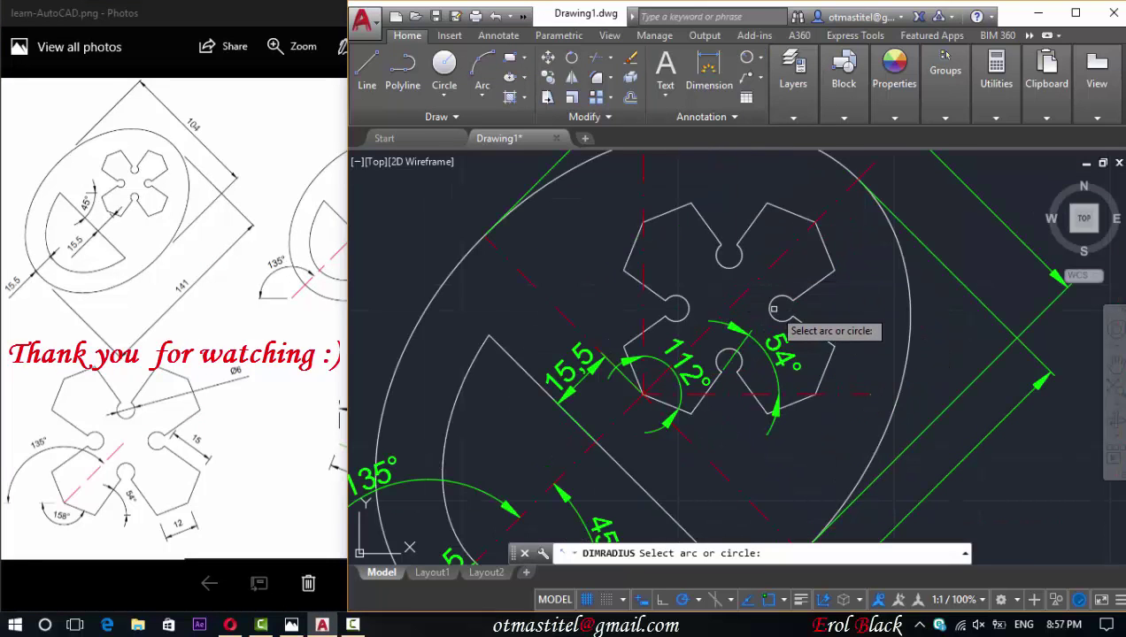
pyautogui.click(676, 303)
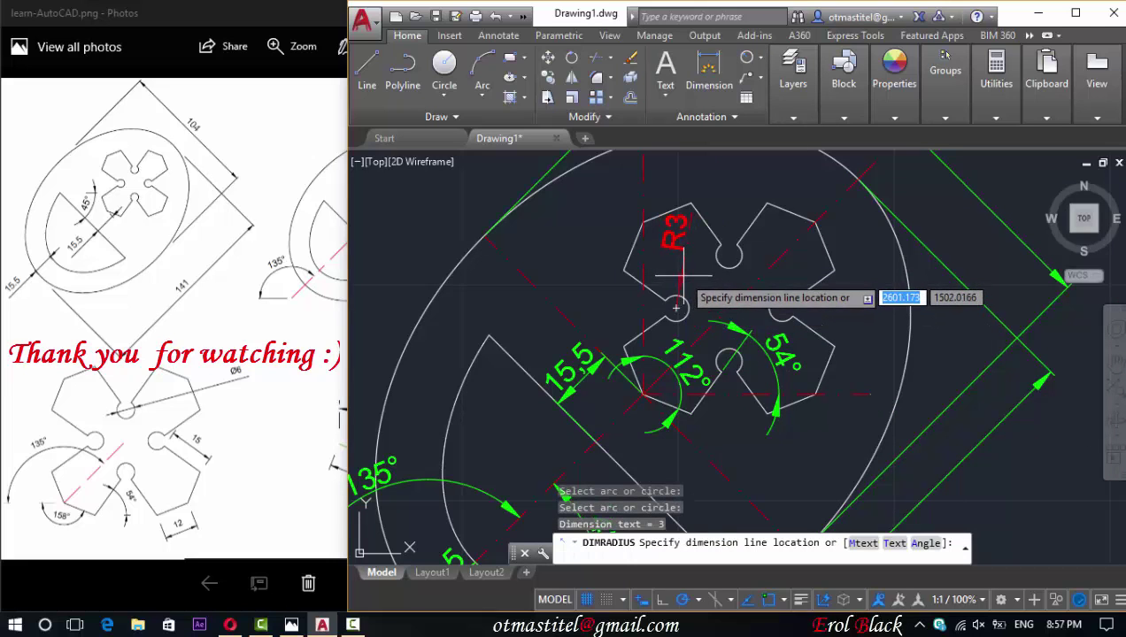
pyautogui.click(721, 181)
# - Move the R3 dimension onto the green dimension layer
pyautogui.click(793, 104)
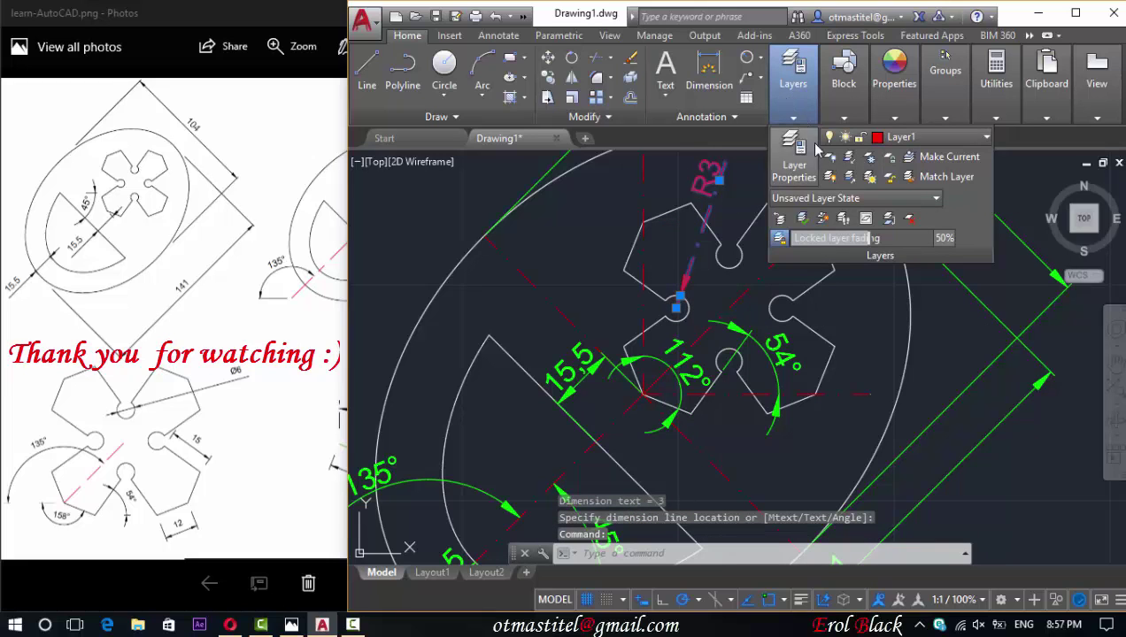
pyautogui.click(929, 137)
pyautogui.click(885, 215)
pyautogui.press('Escape')
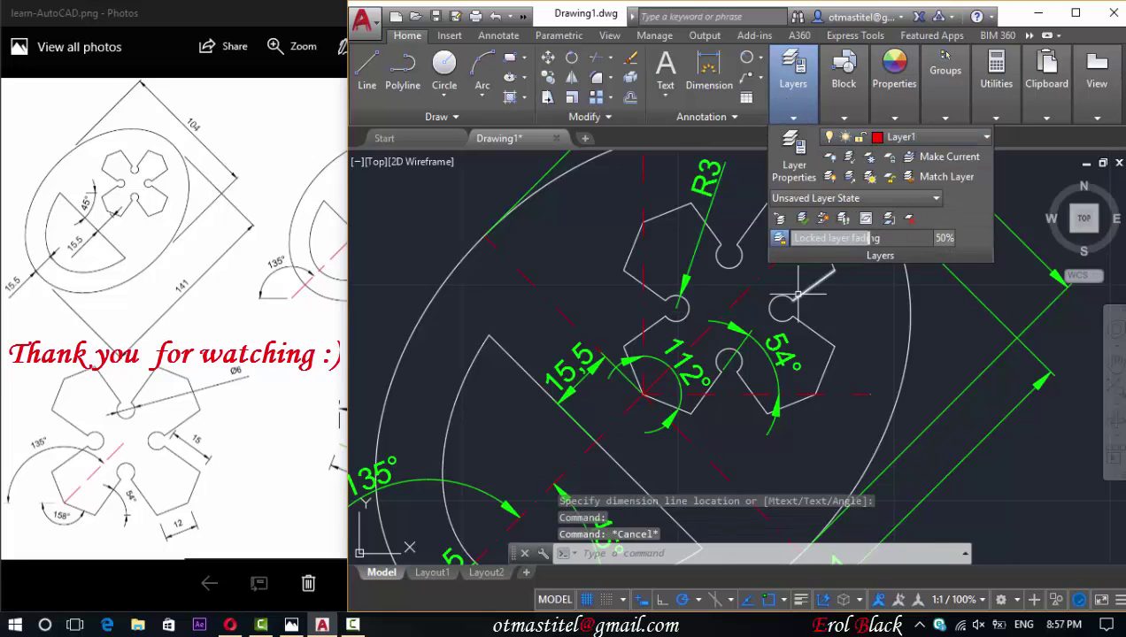
# - Begin a crossing selection over the leftover red construction lines
pyautogui.scroll(-3, 762, 274)
pyautogui.scroll(-1, 779, 289)
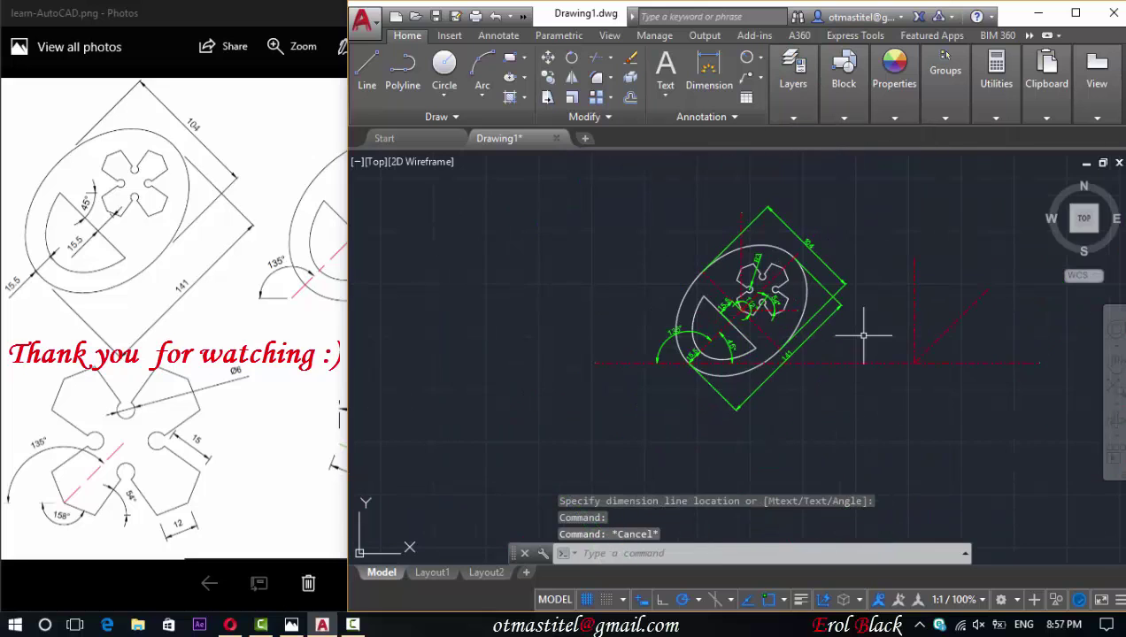
pyautogui.click(1014, 382)
# - Erase the red vertical and diagonal construction lines
pyautogui.click(869, 306)
pyautogui.press('Delete')
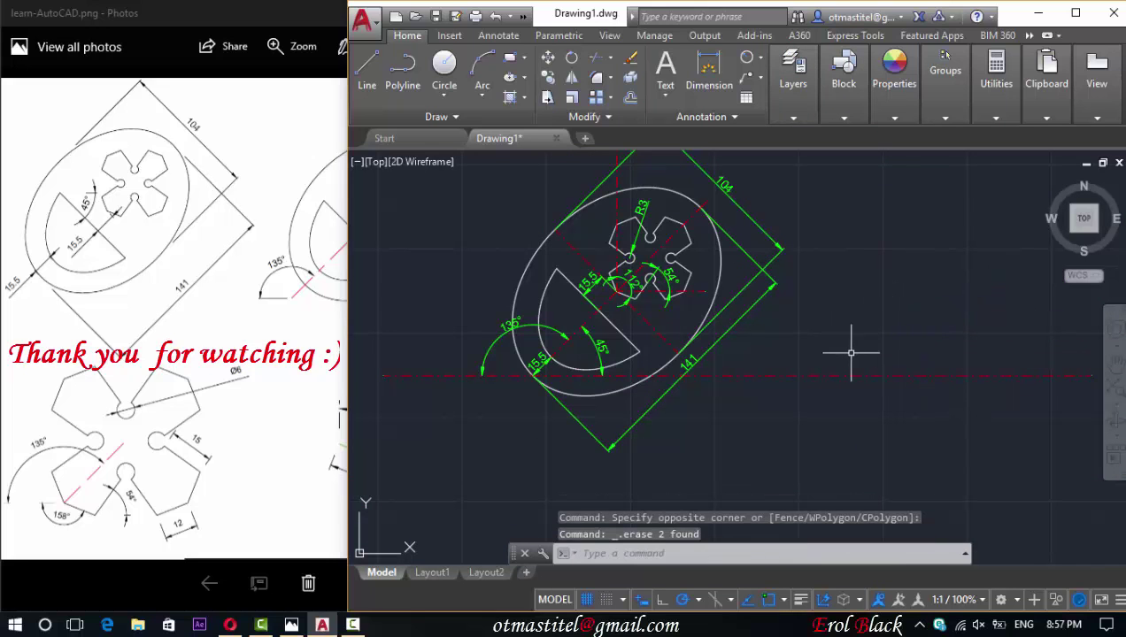
pyautogui.scroll(-2, 843, 351)
pyautogui.scroll(2, 826, 329)
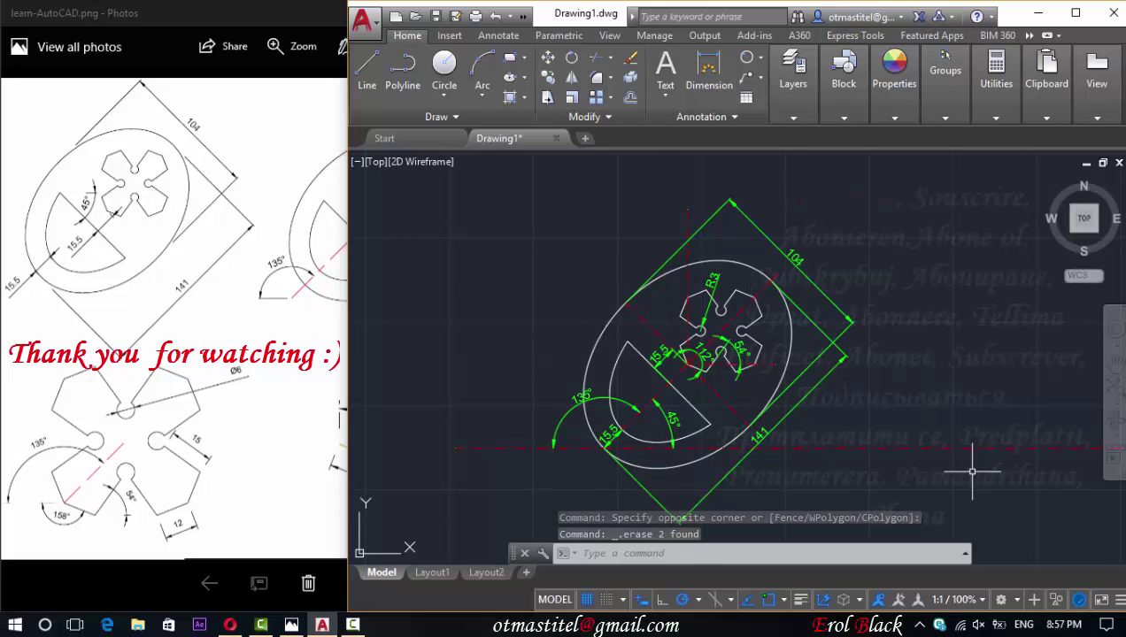
# - Pan the finished plate into view and compare it with the reference drawing
pyautogui.click(1116, 364)
pyautogui.moveTo(738, 351); pyautogui.dragTo(610, 329)
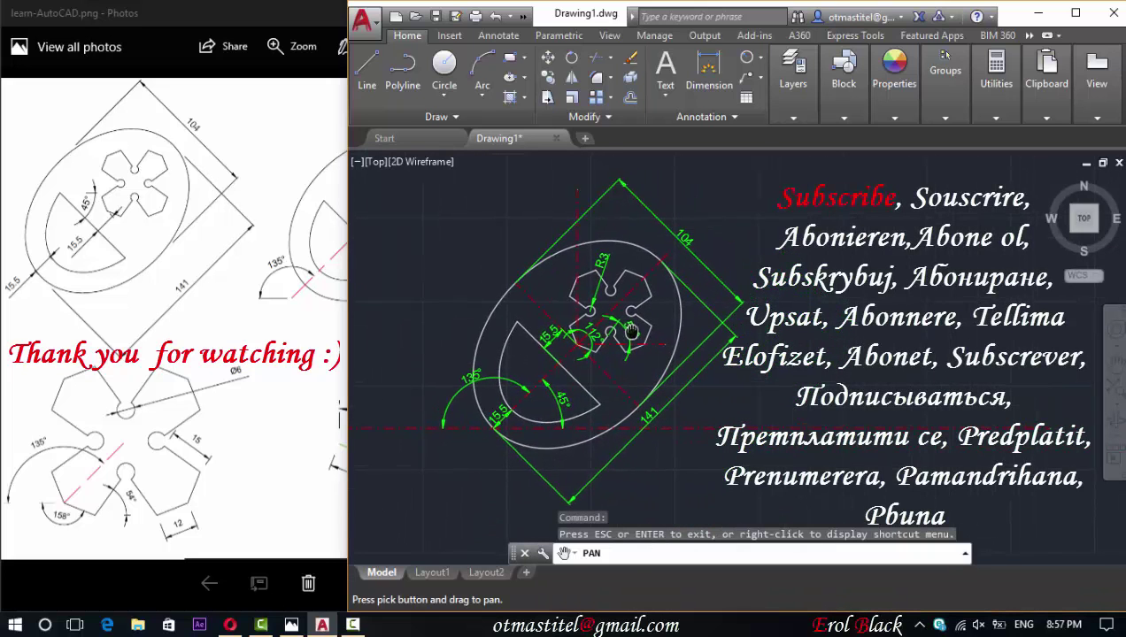
pyautogui.scroll(1, 262, 285)
pyautogui.click(139, 277)
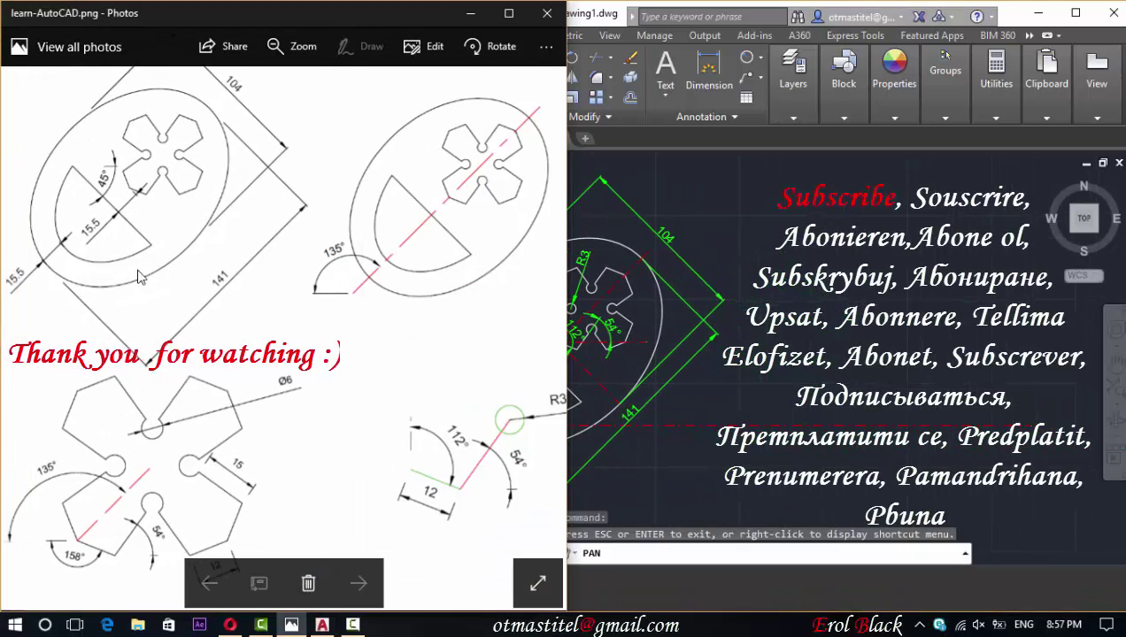
pyautogui.scroll(1, 171, 280)
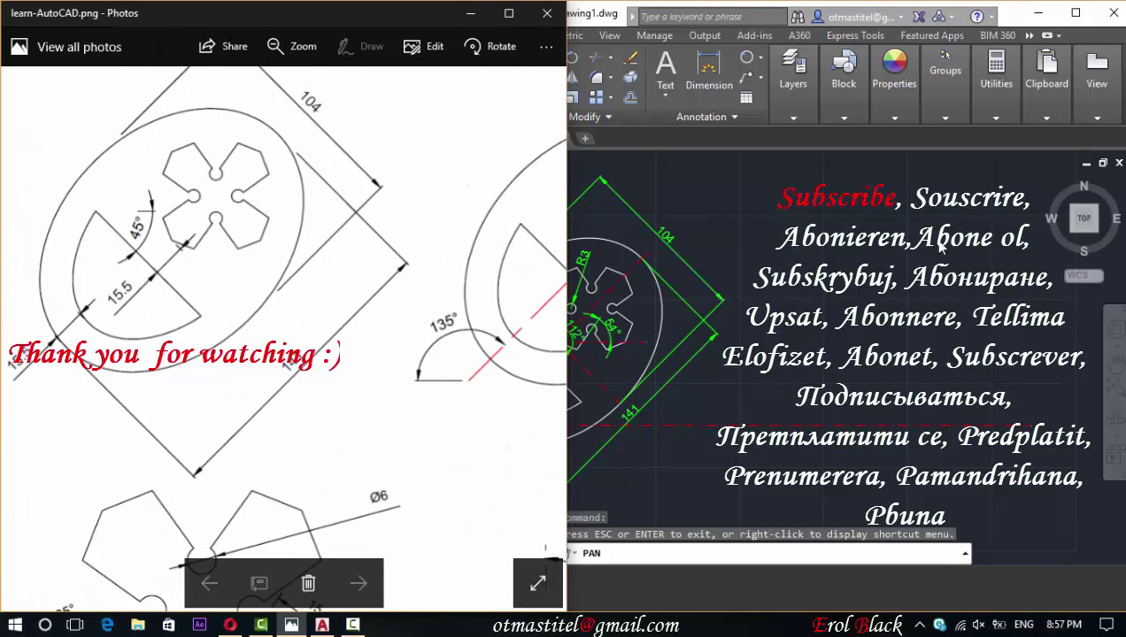
pyautogui.click(943, 248)
pyautogui.scroll(-1, 204, 243)
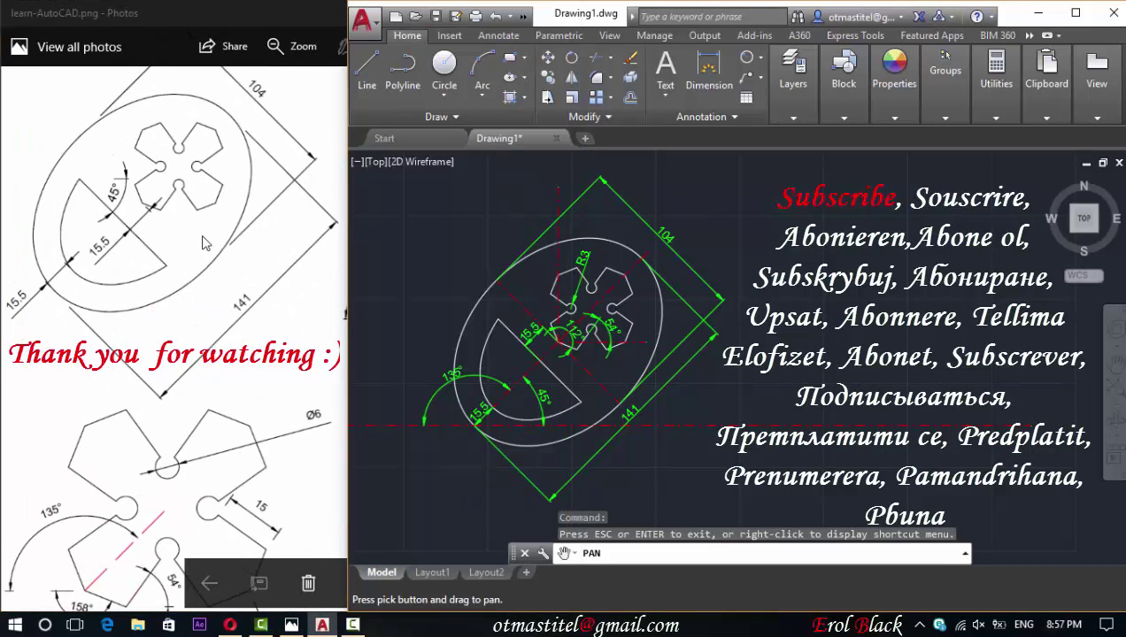
pyautogui.rightClick(807, 340)
pyautogui.click(839, 355)
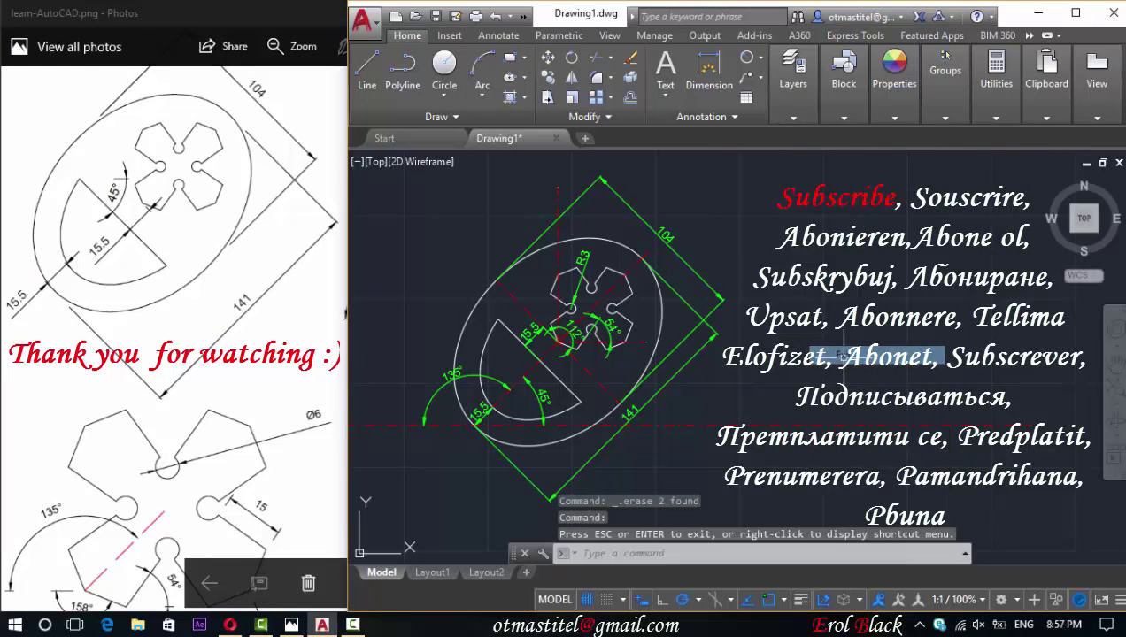